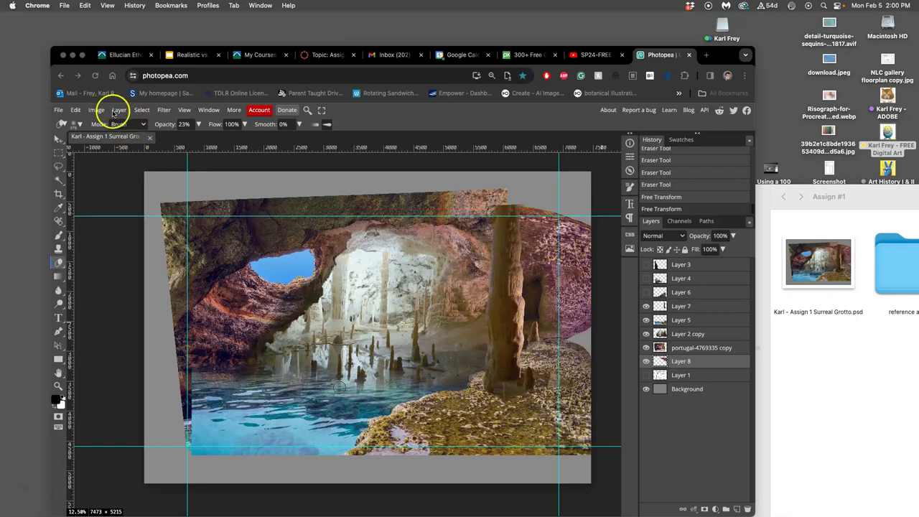
# - Select Layer 7 and look through the image adjustments available for it
pyautogui.click(677, 306)
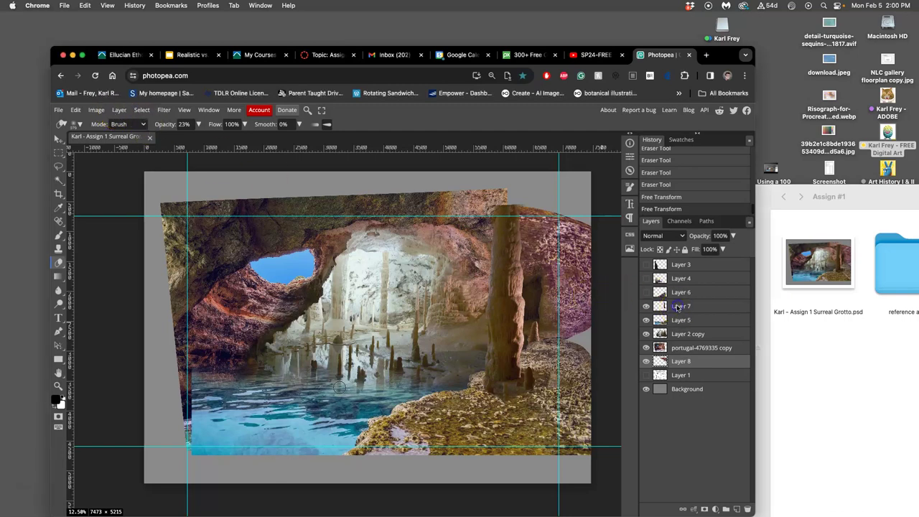
pyautogui.click(96, 109)
pyautogui.moveTo(119, 142)
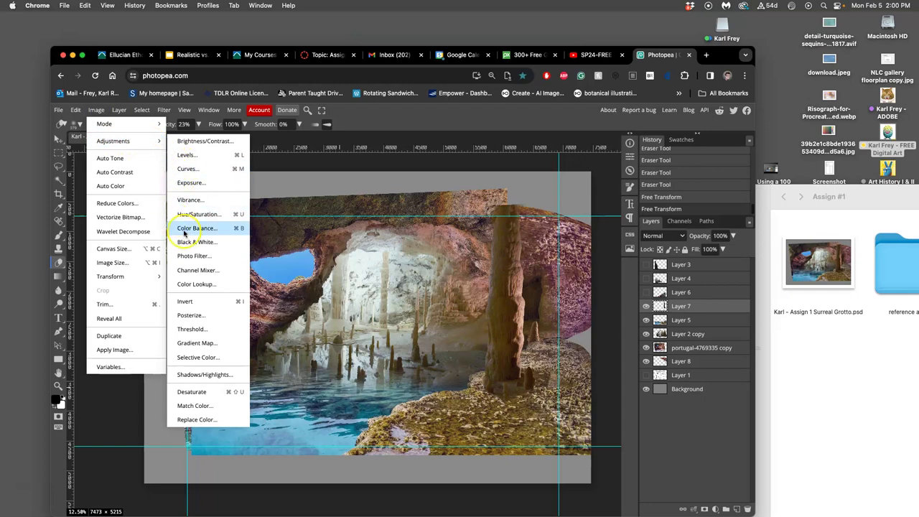
pyautogui.click(491, 166)
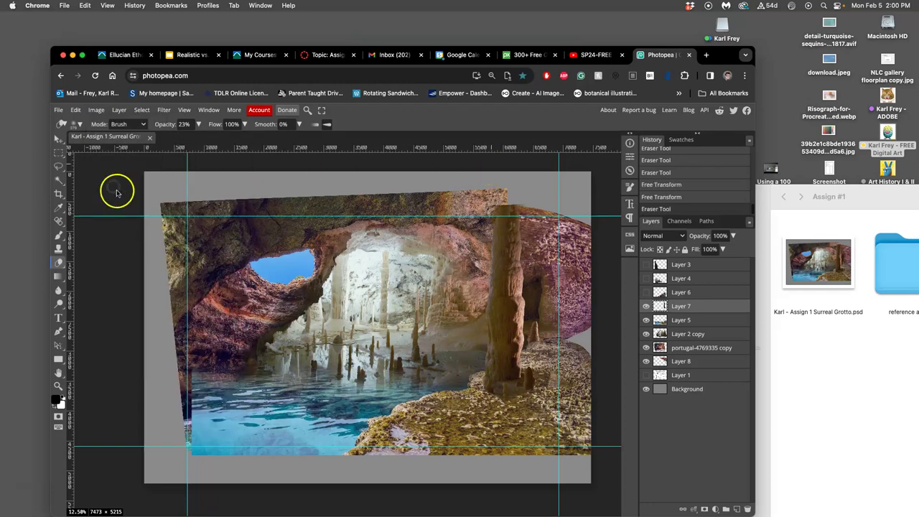
# - Set up the Burn tool with 20% exposure and a soft brush of 304 px size and 0% hardness
pyautogui.click(60, 304)
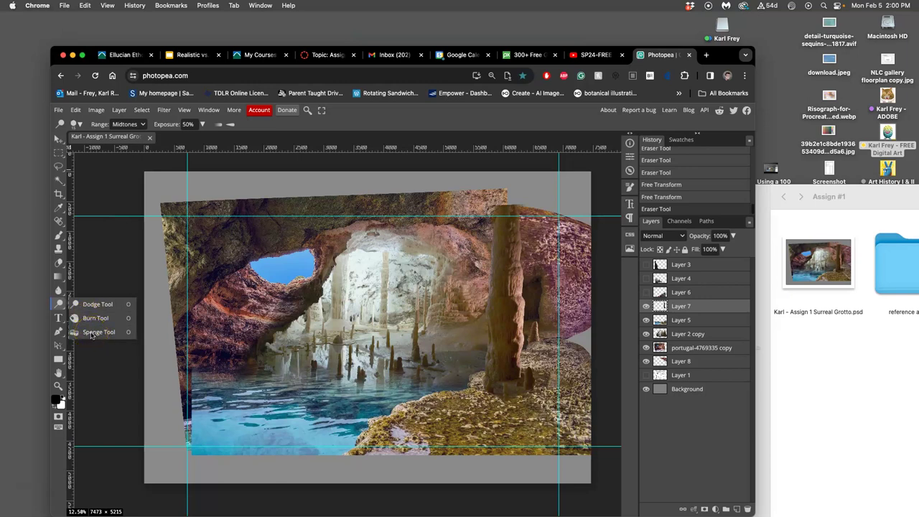
pyautogui.click(126, 319)
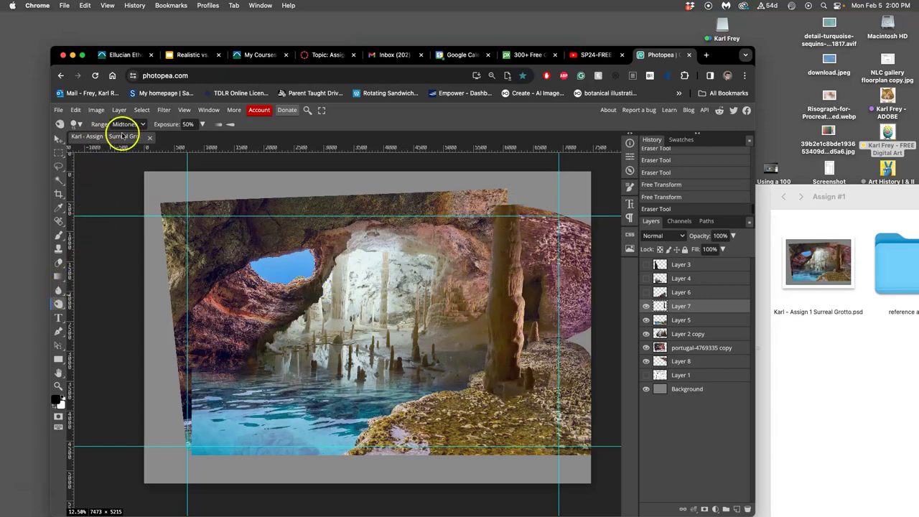
pyautogui.click(202, 124)
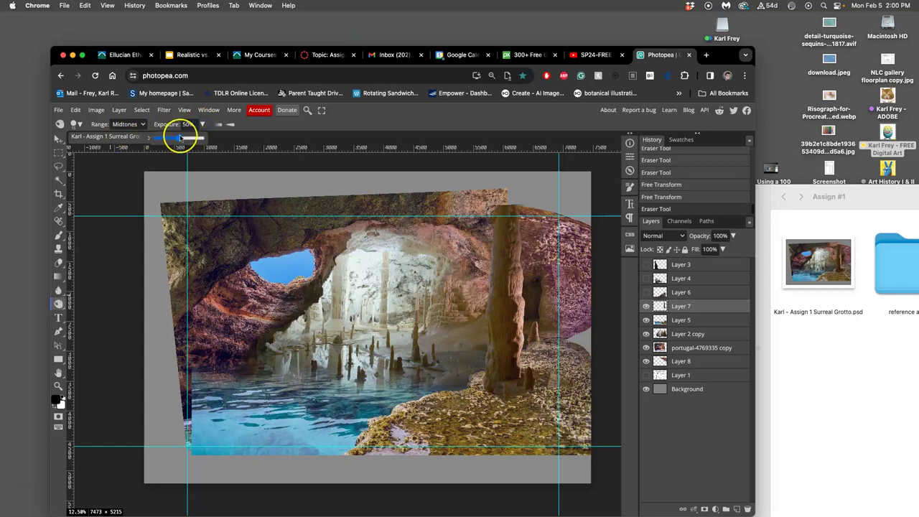
pyautogui.moveTo(181, 138); pyautogui.dragTo(176, 139)
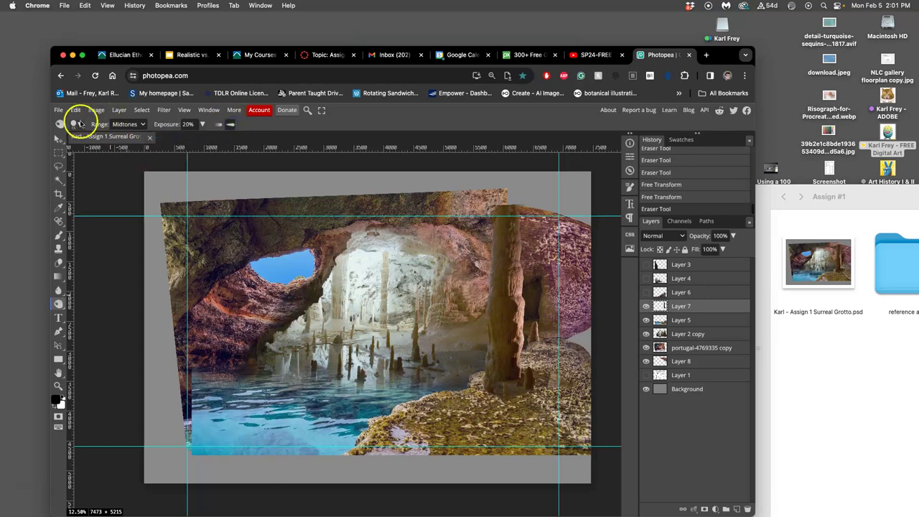
pyautogui.click(79, 124)
pyautogui.moveTo(134, 171)
pyautogui.mouseDown()
pyautogui.moveTo(115, 171)
pyautogui.moveTo(130, 149)
pyautogui.moveTo(155, 150)
pyautogui.mouseUp()
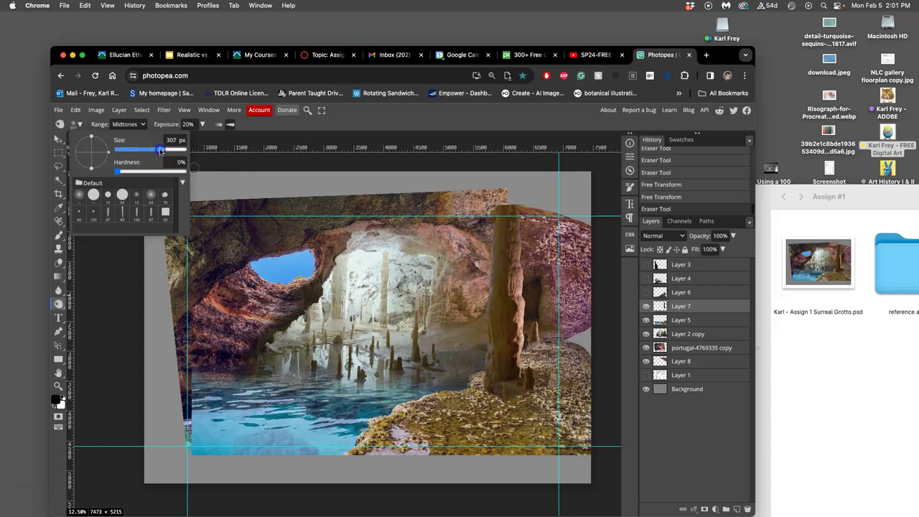
pyautogui.moveTo(160, 151); pyautogui.dragTo(158, 151)
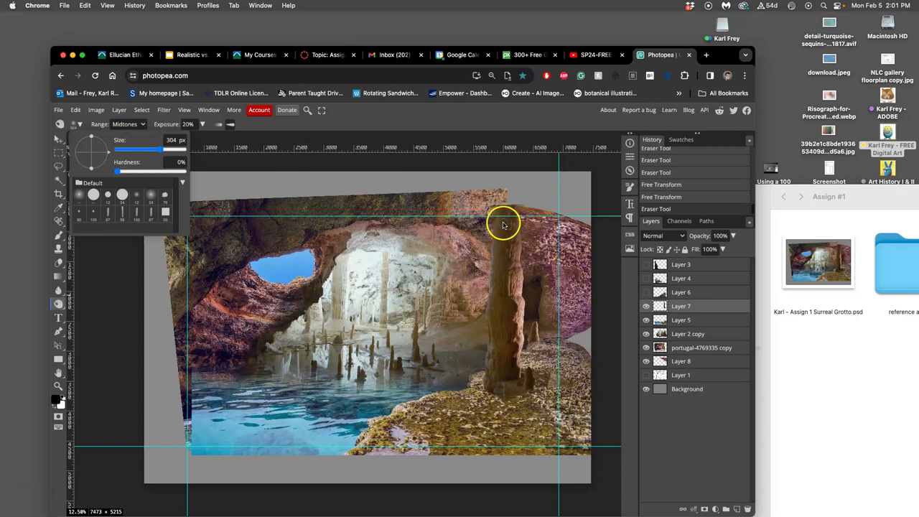
# - Duplicate Layer 7 and burn the shaded side of the stone column on the copy along its full height
pyautogui.click(690, 309)
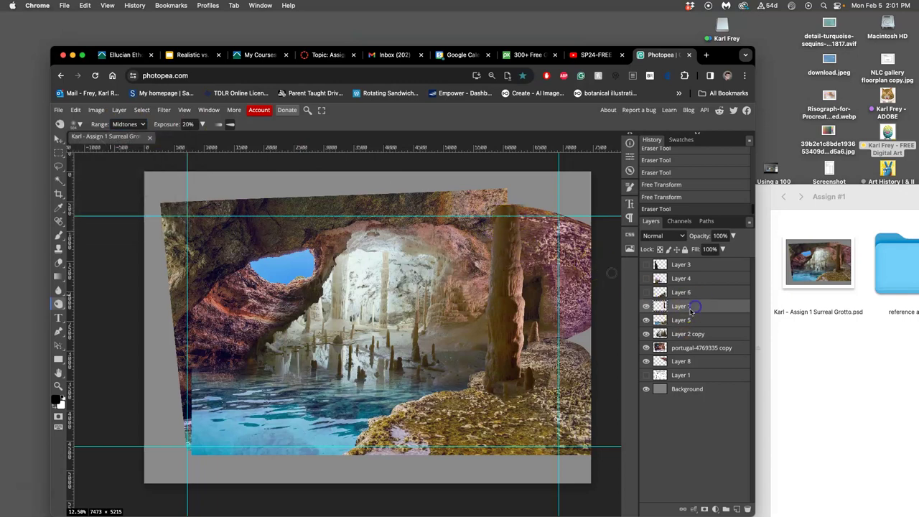
pyautogui.press('super+j')
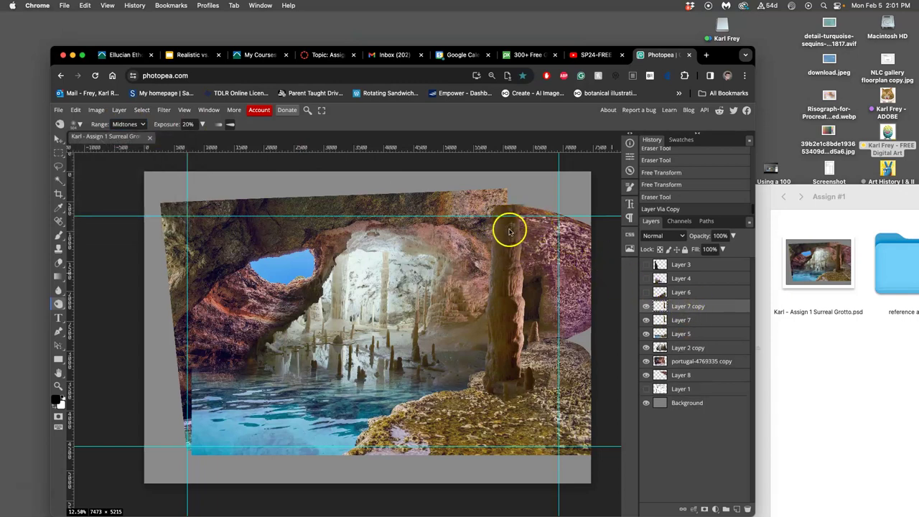
pyautogui.scroll(1, 511, 228)
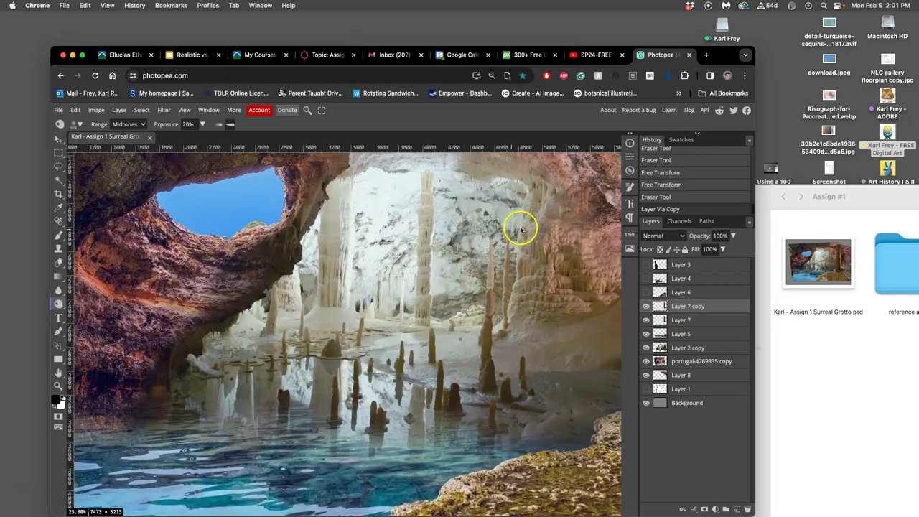
pyautogui.scroll(1, 288, 225)
pyautogui.moveTo(378, 221); pyautogui.dragTo(342, 288)
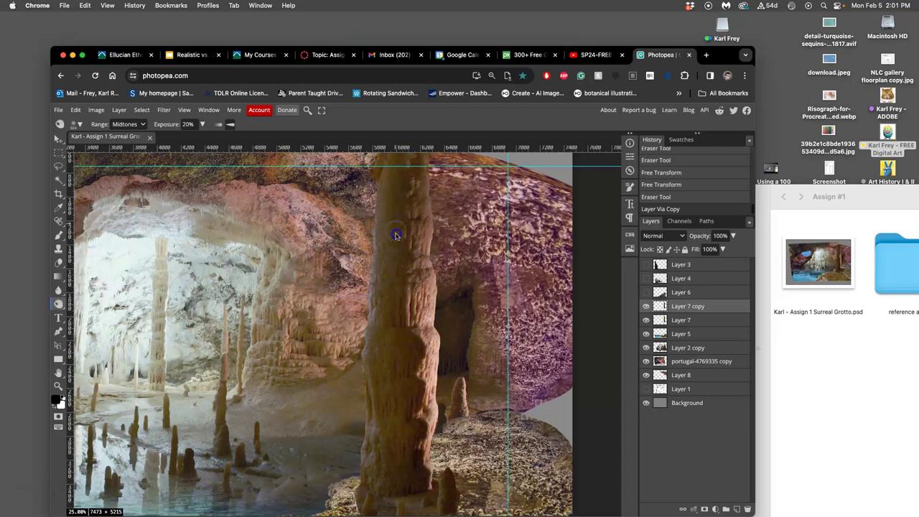
pyautogui.moveTo(396, 234); pyautogui.dragTo(409, 174)
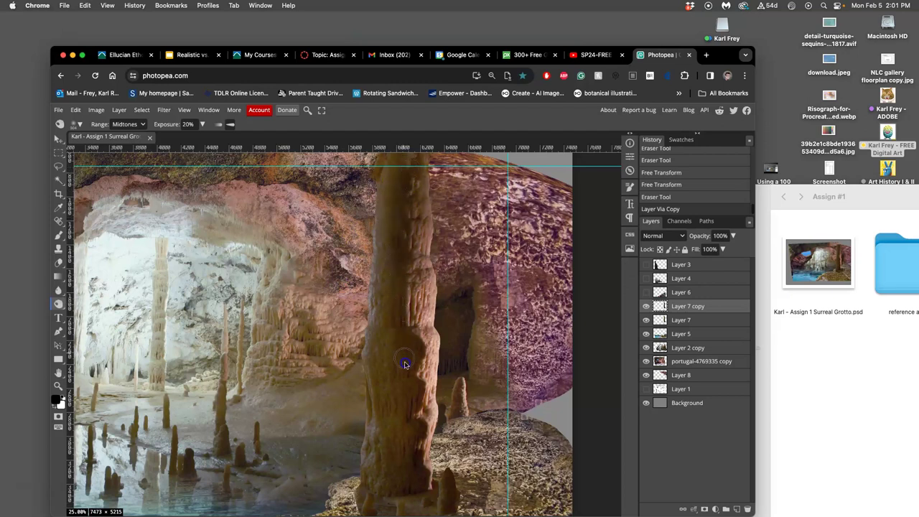
pyautogui.moveTo(400, 246); pyautogui.dragTo(397, 212)
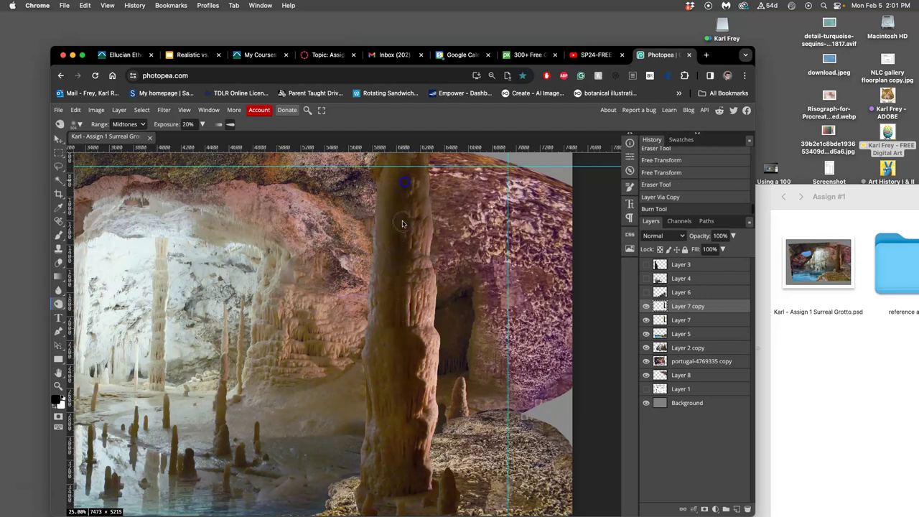
pyautogui.moveTo(399, 363); pyautogui.dragTo(406, 418)
pyautogui.moveTo(392, 486); pyautogui.dragTo(383, 481)
pyautogui.moveTo(400, 444); pyautogui.dragTo(398, 401)
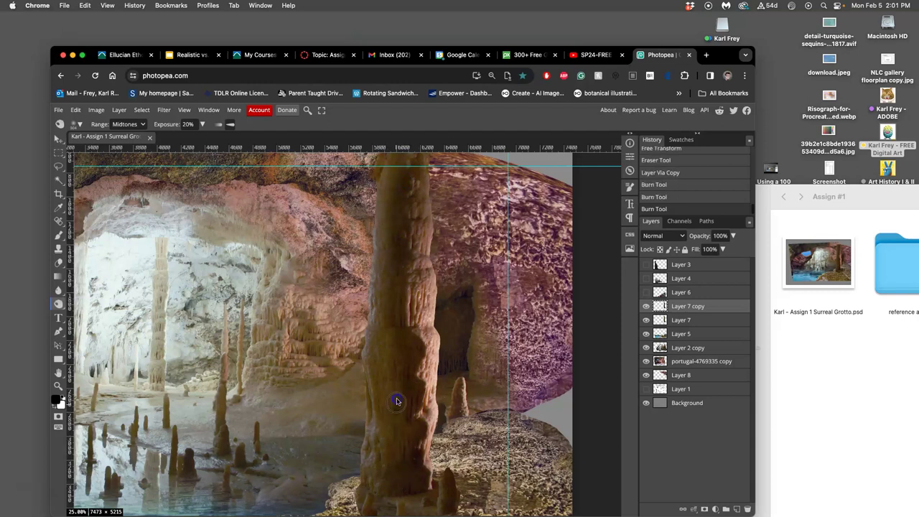
pyautogui.moveTo(393, 355); pyautogui.dragTo(394, 346)
pyautogui.moveTo(395, 309); pyautogui.dragTo(399, 247)
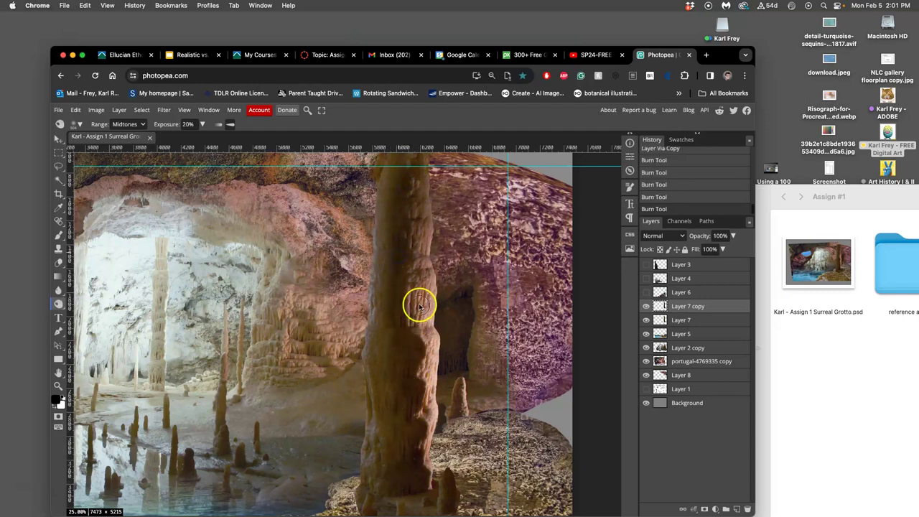
# - Compare the stone column with and without Layer 7 copy and examine the burned areas up close
pyautogui.press('super+minus')
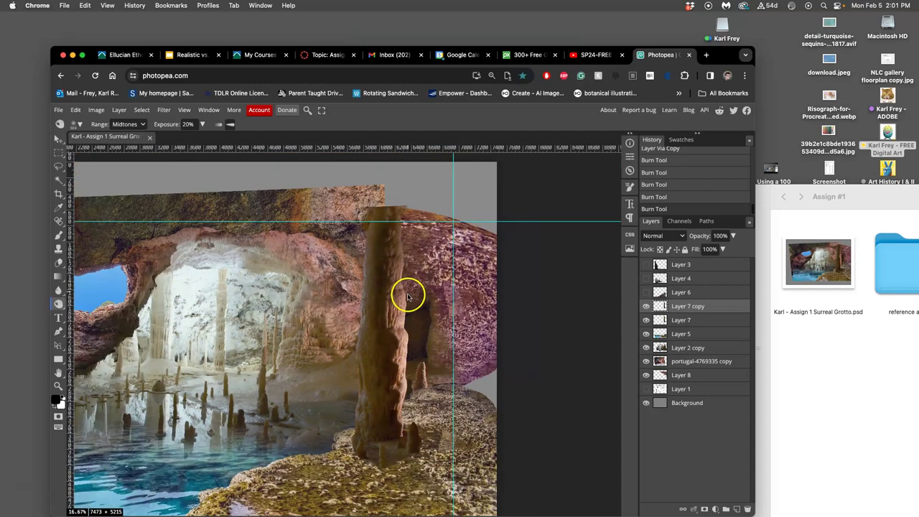
pyautogui.moveTo(403, 302); pyautogui.dragTo(504, 251)
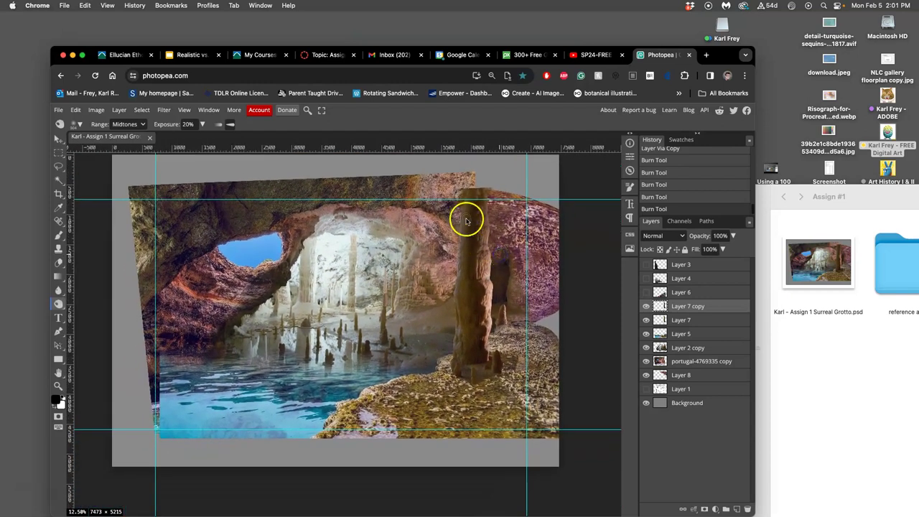
pyautogui.click(646, 306)
pyautogui.click(646, 306)
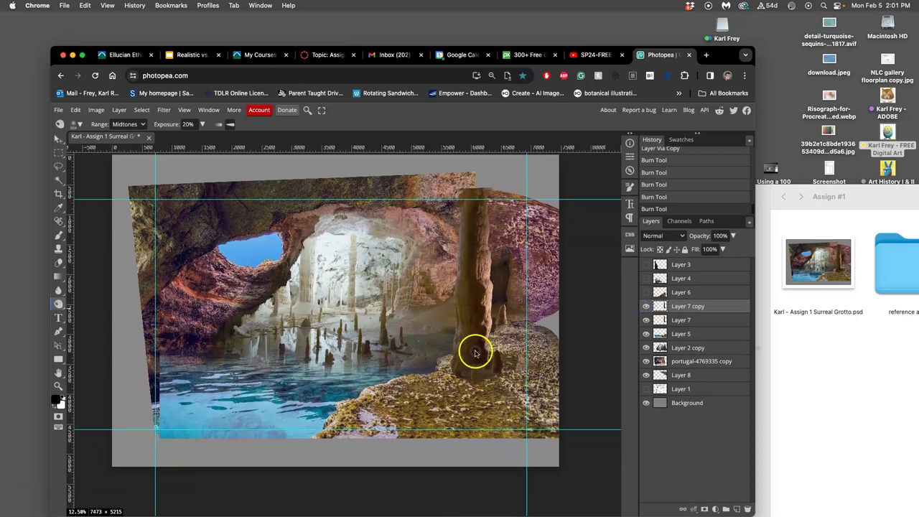
pyautogui.scroll(5, 479, 343)
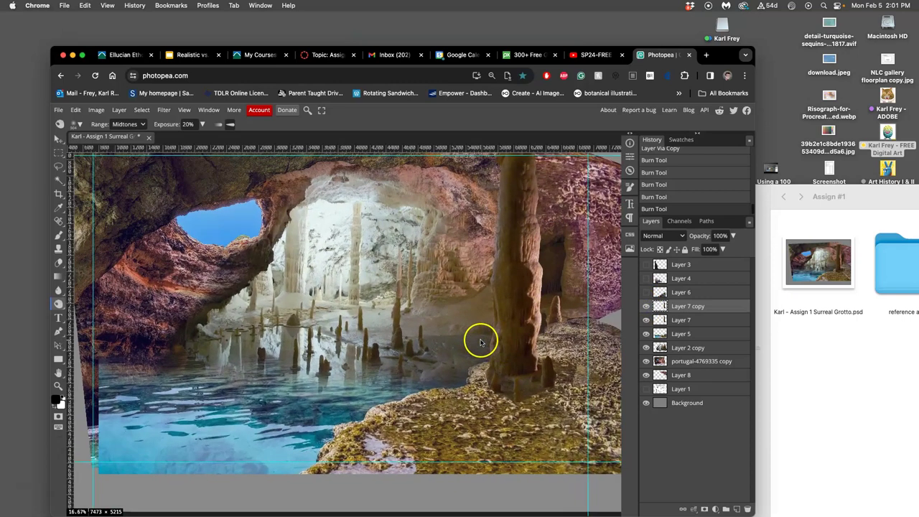
pyautogui.hscroll(10, 511, 268)
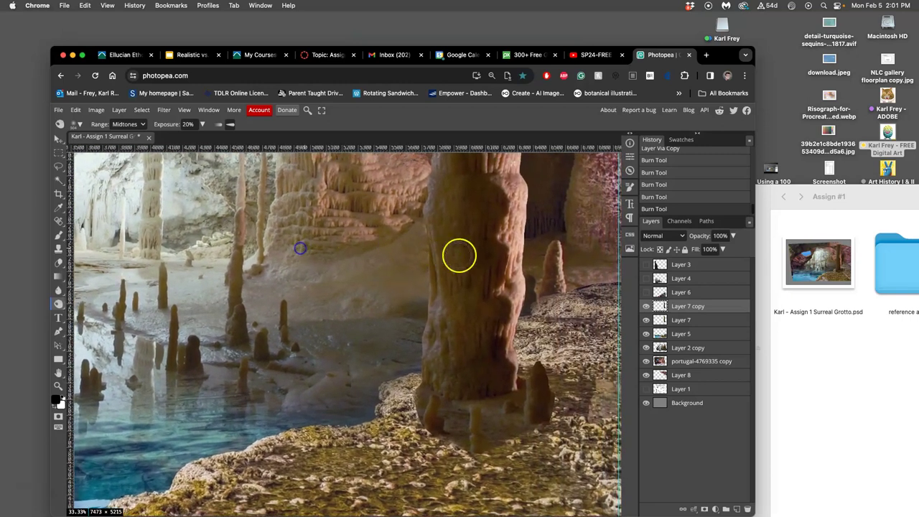
pyautogui.scroll(5, 480, 230)
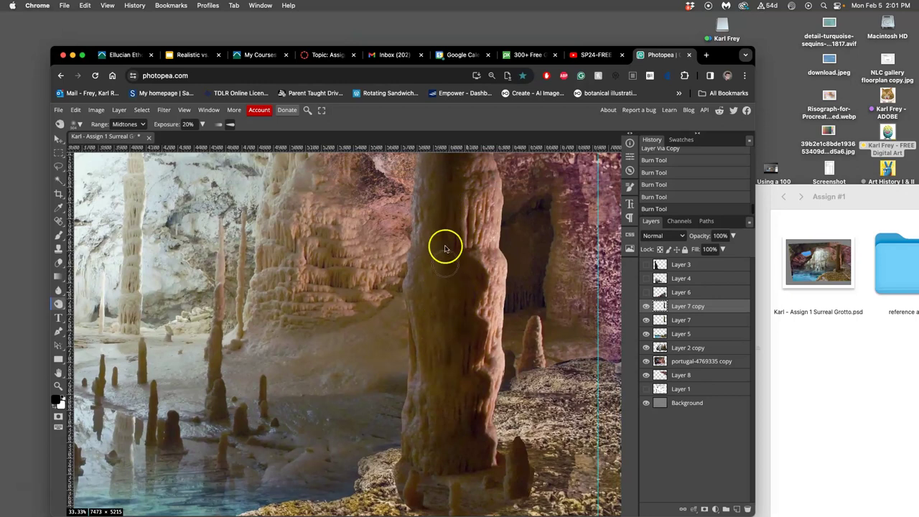
pyautogui.scroll(-1, 458, 281)
pyautogui.scroll(-2, 459, 281)
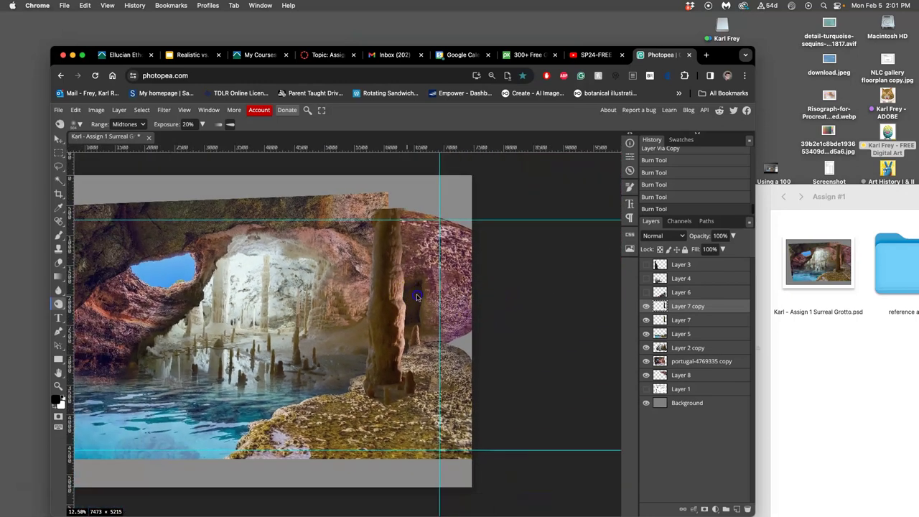
pyautogui.hscroll(-2, 96, 291)
# - Set up the Dodge tool with 18% exposure and a soft brush of 401 px size and 0% hardness
pyautogui.rightClick(58, 303)
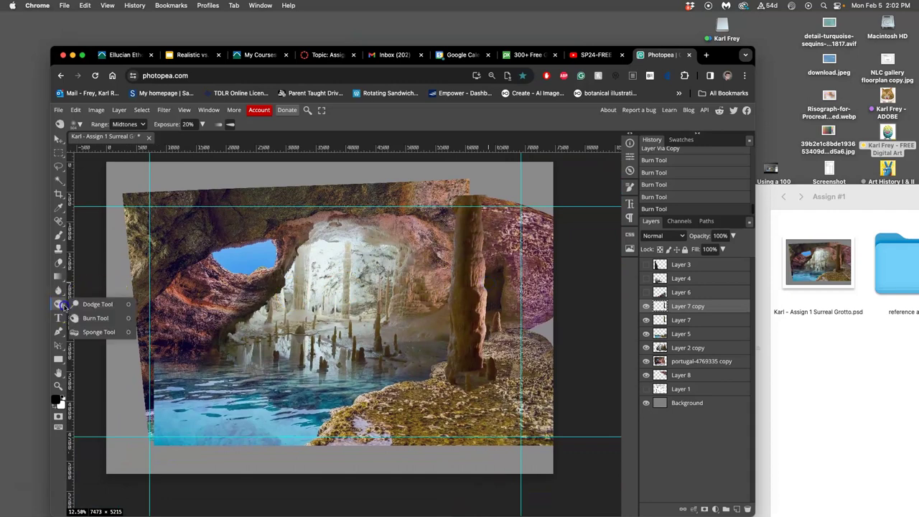
pyautogui.click(115, 307)
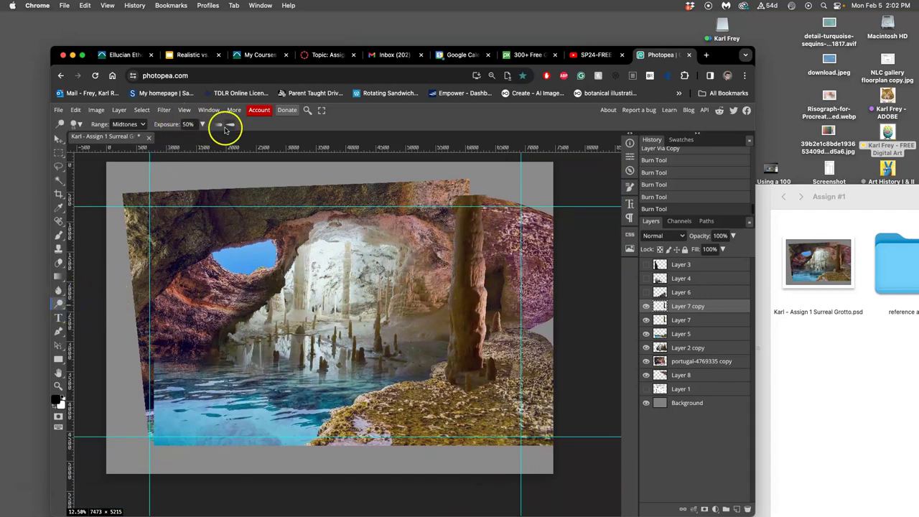
pyautogui.click(201, 124)
pyautogui.moveTo(180, 139)
pyautogui.mouseDown()
pyautogui.moveTo(136, 146)
pyautogui.moveTo(167, 150)
pyautogui.mouseUp()
pyautogui.click(76, 124)
pyautogui.moveTo(185, 172); pyautogui.dragTo(104, 176)
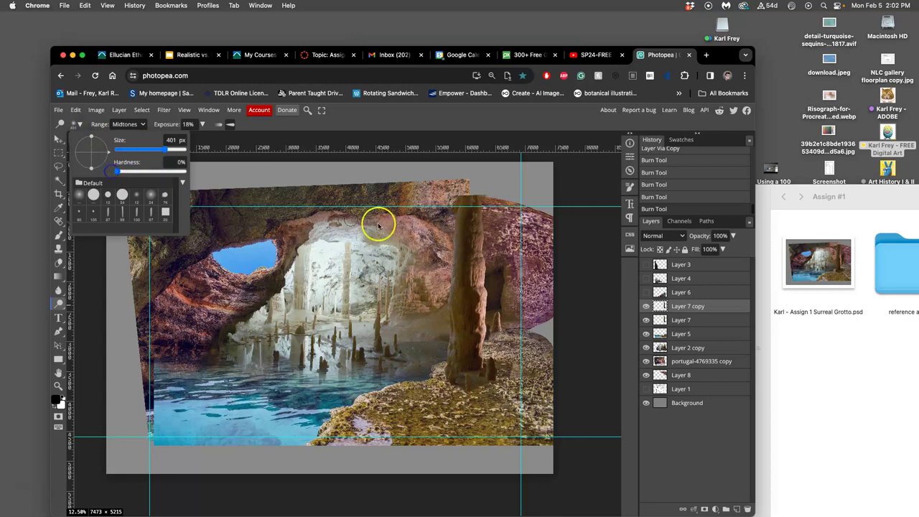
# - Dodge the edges and front surface of the stone column on Layer 7 copy to add highlights
pyautogui.moveTo(480, 214); pyautogui.dragTo(482, 305)
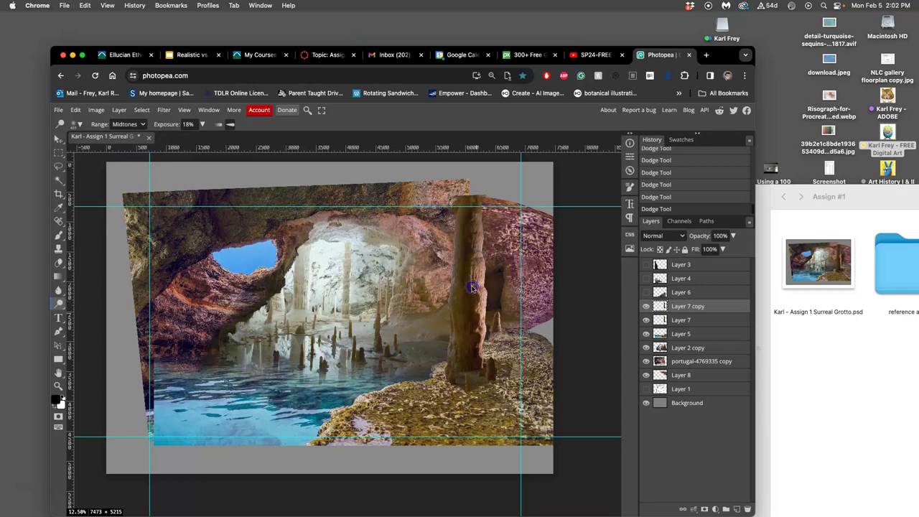
pyautogui.click(453, 229)
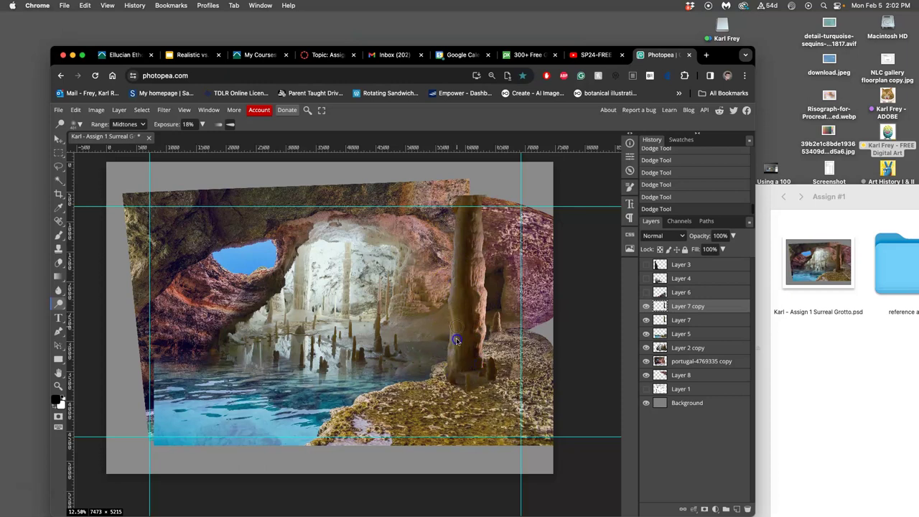
pyautogui.moveTo(466, 327); pyautogui.dragTo(473, 256)
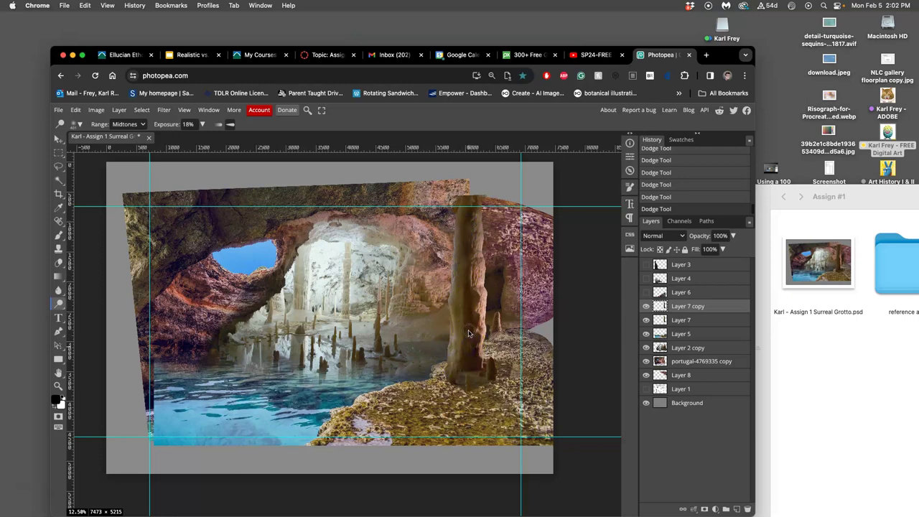
pyautogui.moveTo(474, 365)
pyautogui.mouseDown()
pyautogui.moveTo(464, 402)
pyautogui.moveTo(462, 291)
pyautogui.mouseUp()
# - Compare the dodged and burned column with the original, both in the whole scene and up close, using Layer 7 copy's visibility
pyautogui.click(646, 306)
pyautogui.click(647, 306)
pyautogui.click(647, 306)
pyautogui.click(647, 306)
pyautogui.click(646, 307)
pyautogui.click(646, 306)
pyautogui.press('super+plus')
pyautogui.press('super+plus')
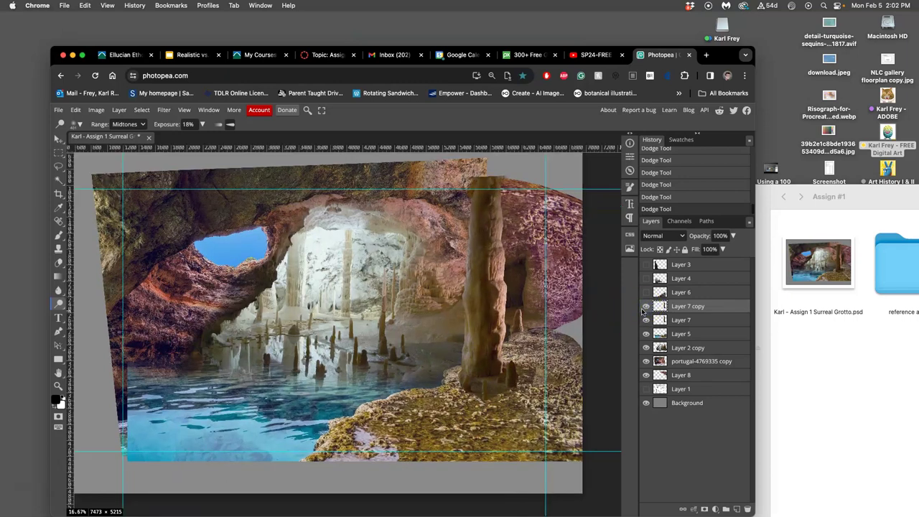
pyautogui.moveTo(560, 312); pyautogui.dragTo(364, 315)
pyautogui.scroll(4, 364, 315)
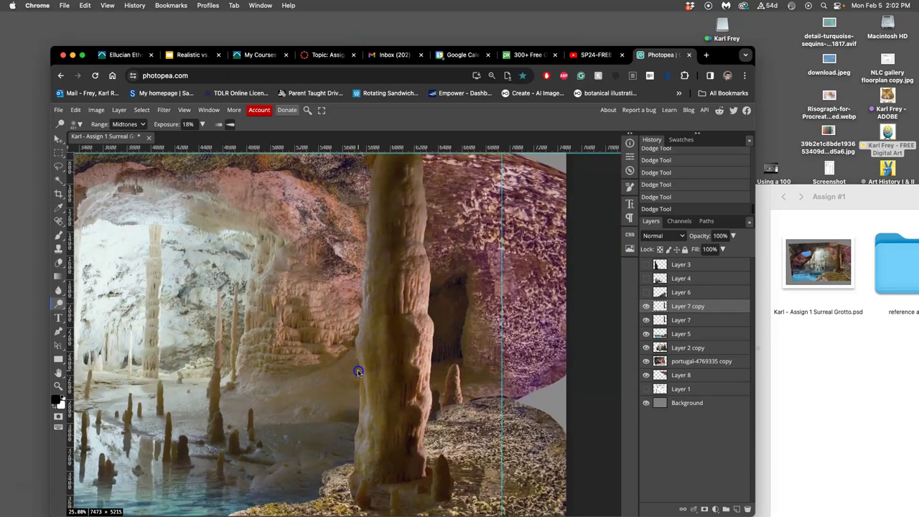
pyautogui.click(646, 306)
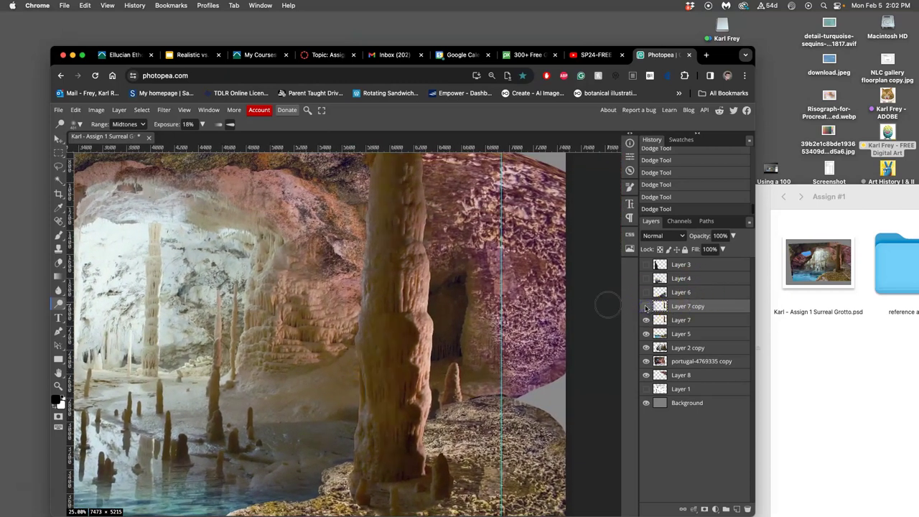
pyautogui.click(646, 306)
pyautogui.click(646, 307)
pyautogui.click(646, 306)
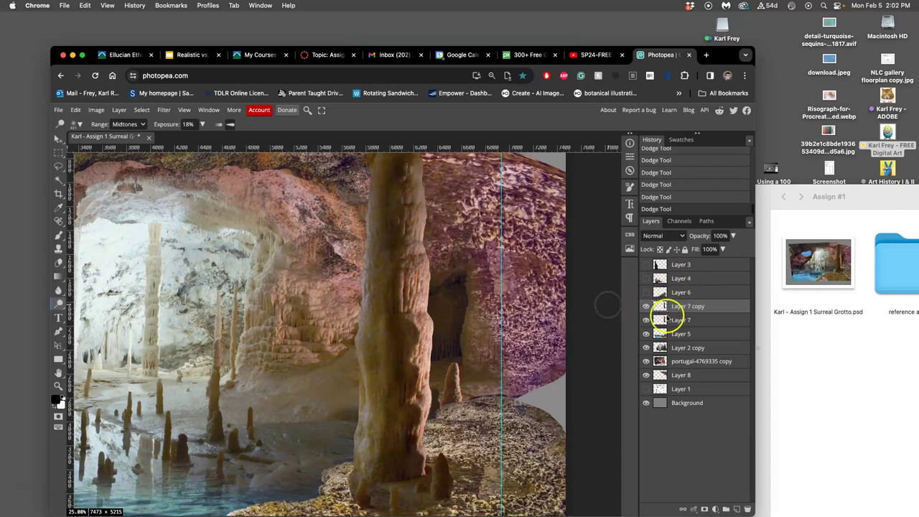
# - Reduce the opacity of Layer 7 copy to 34% and check the softened column shading in the whole scene
pyautogui.click(733, 236)
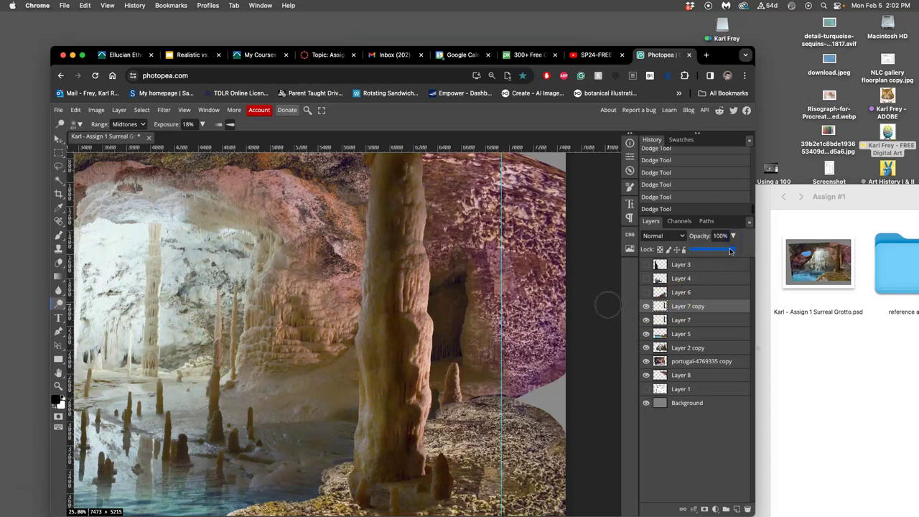
pyautogui.moveTo(725, 250); pyautogui.dragTo(709, 250)
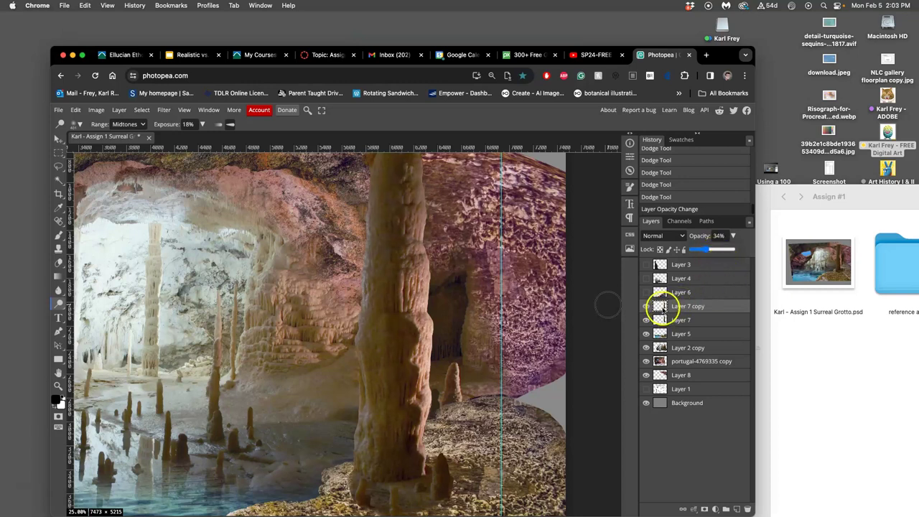
pyautogui.click(596, 295)
pyautogui.press('super+0')
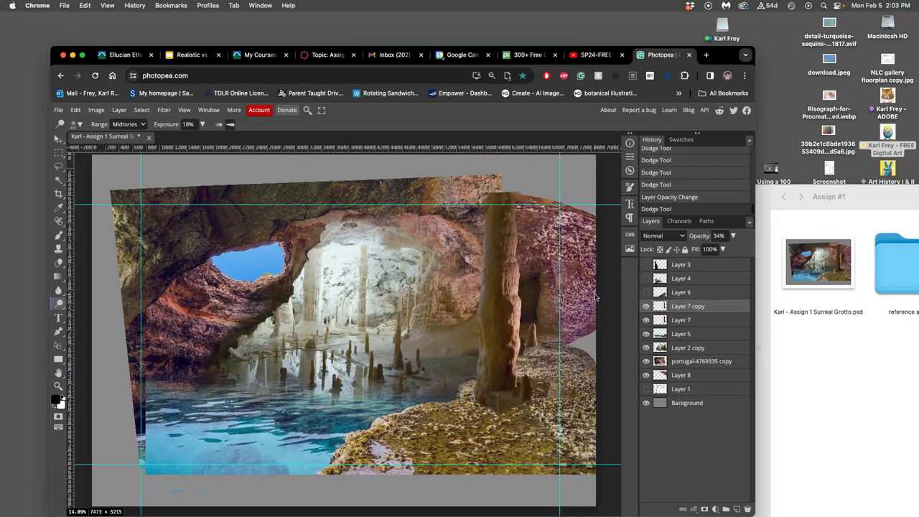
pyautogui.click(647, 306)
# - Merge Layer 7 copy with Layer 7 into a single column layer
pyautogui.click(681, 321)
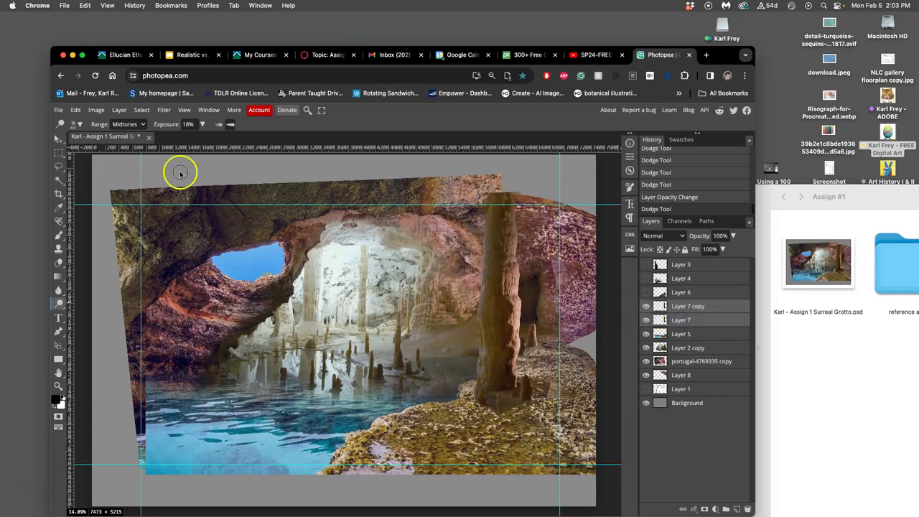
pyautogui.click(119, 110)
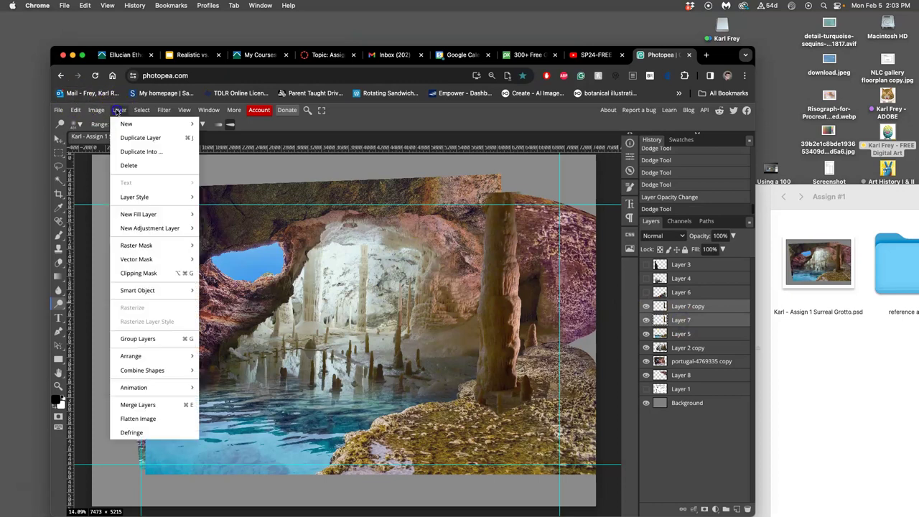
pyautogui.click(138, 407)
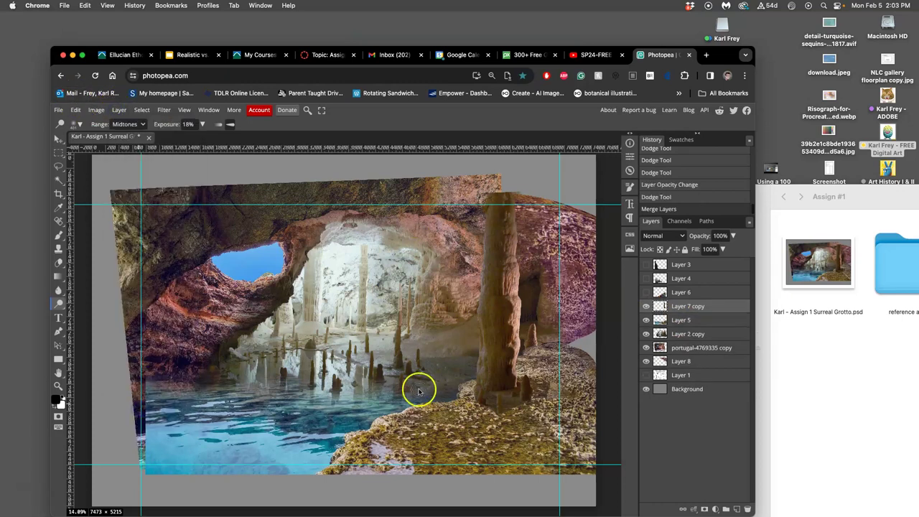
# - Show Layer 6 and dodge the raised surfaces of its foreground rocks in the midtones at 18% exposure
pyautogui.click(646, 293)
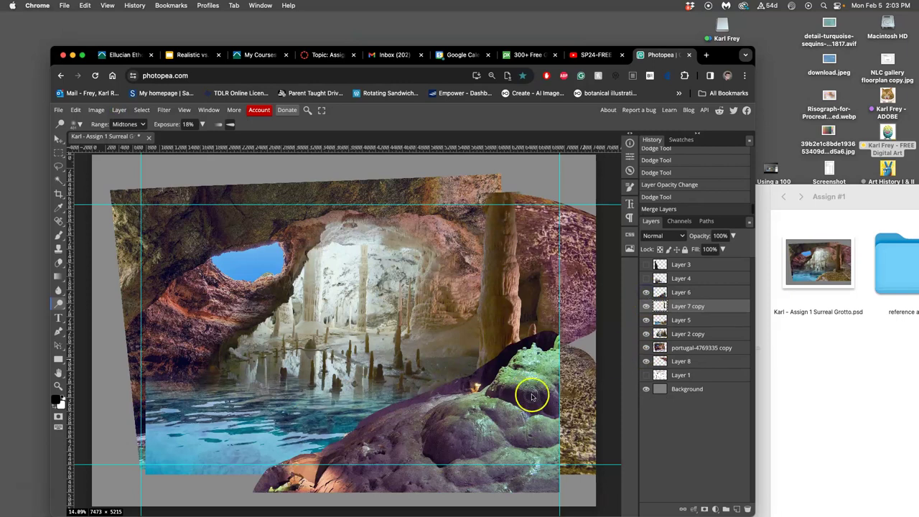
pyautogui.click(686, 293)
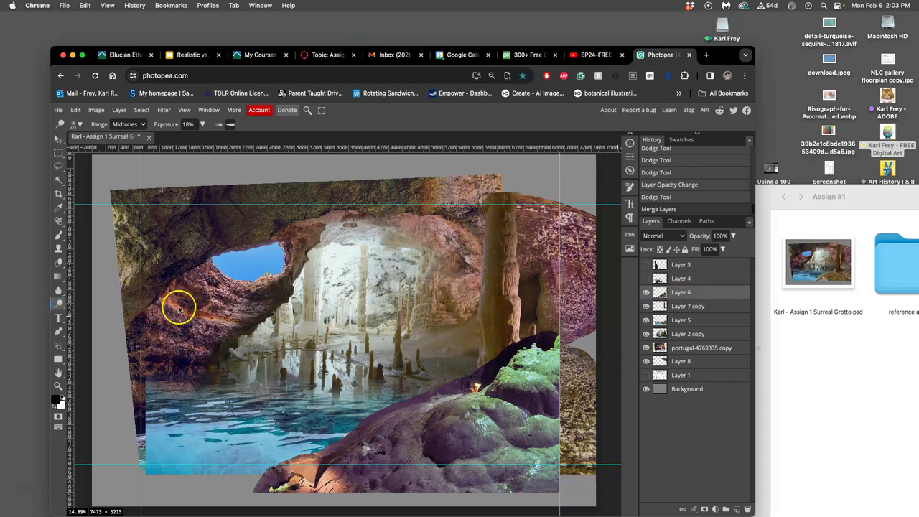
pyautogui.moveTo(437, 421)
pyautogui.mouseDown()
pyautogui.moveTo(453, 407)
pyautogui.moveTo(441, 430)
pyautogui.moveTo(462, 416)
pyautogui.mouseUp()
pyautogui.click(486, 401)
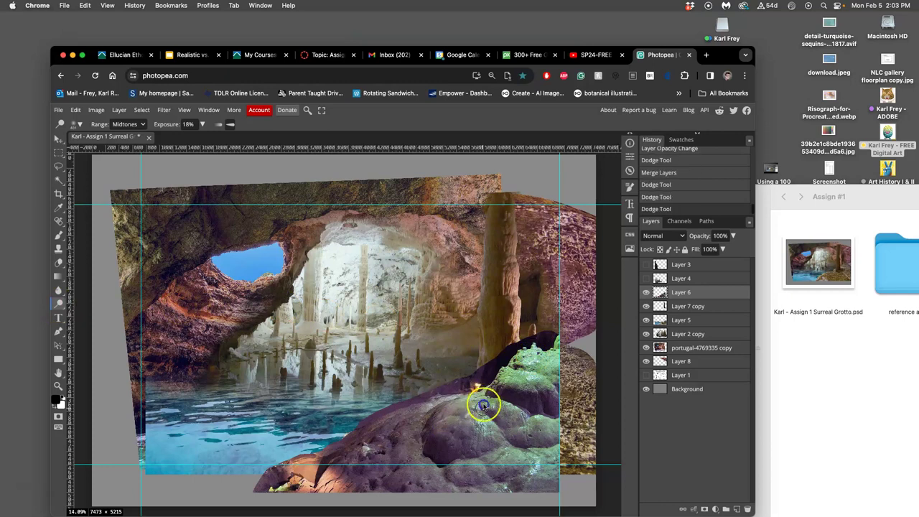
pyautogui.click(468, 404)
pyautogui.click(455, 410)
pyautogui.click(426, 421)
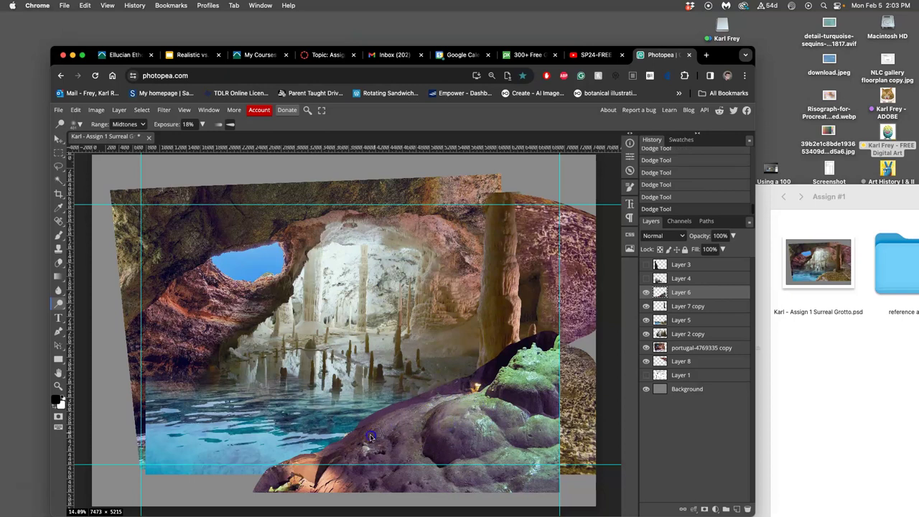
pyautogui.click(406, 446)
pyautogui.click(468, 459)
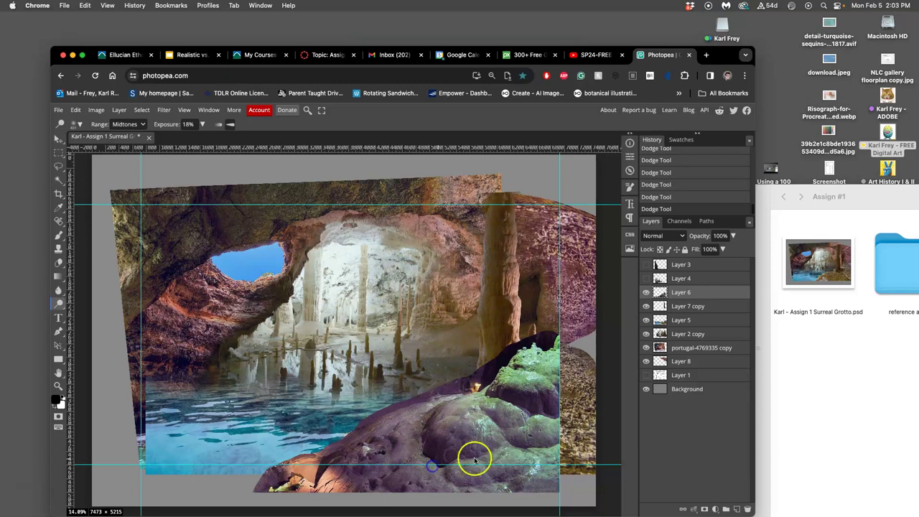
pyautogui.click(417, 422)
pyautogui.click(492, 380)
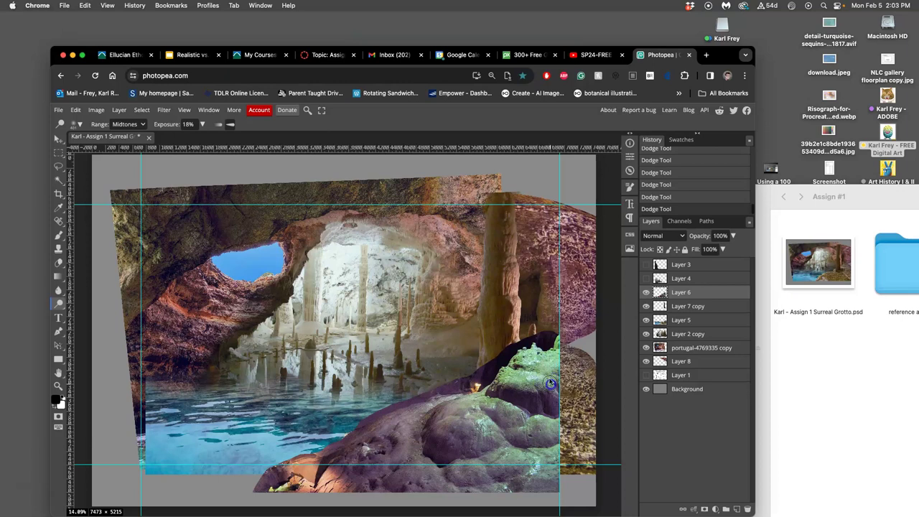
pyautogui.click(524, 376)
pyautogui.click(461, 435)
pyautogui.click(522, 441)
pyautogui.click(495, 476)
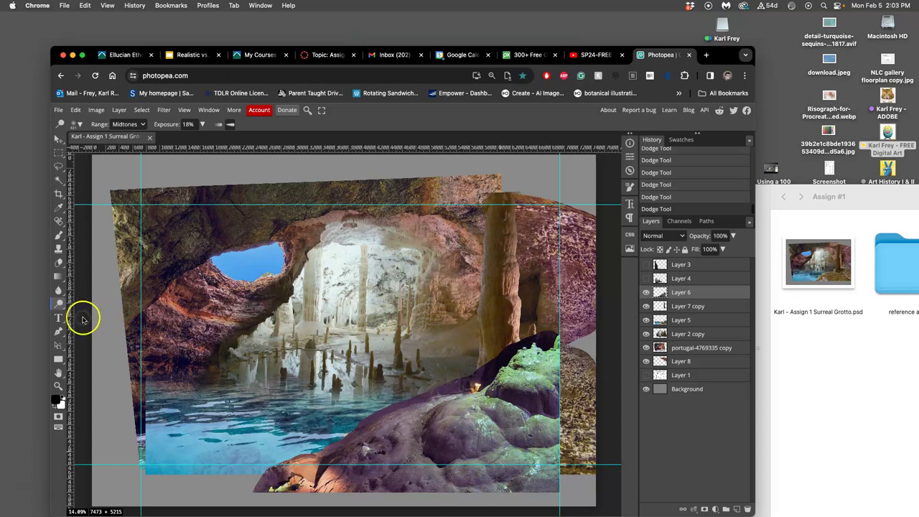
# - Burn the creases and shaded sides of the foreground rocks on Layer 6 with midtones range and 20% exposure
pyautogui.rightClick(59, 303)
pyautogui.click(92, 318)
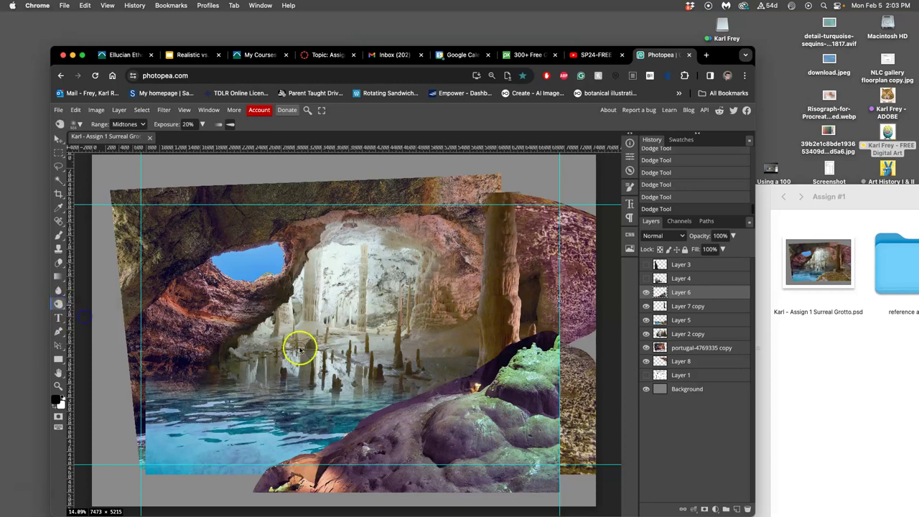
pyautogui.click(508, 377)
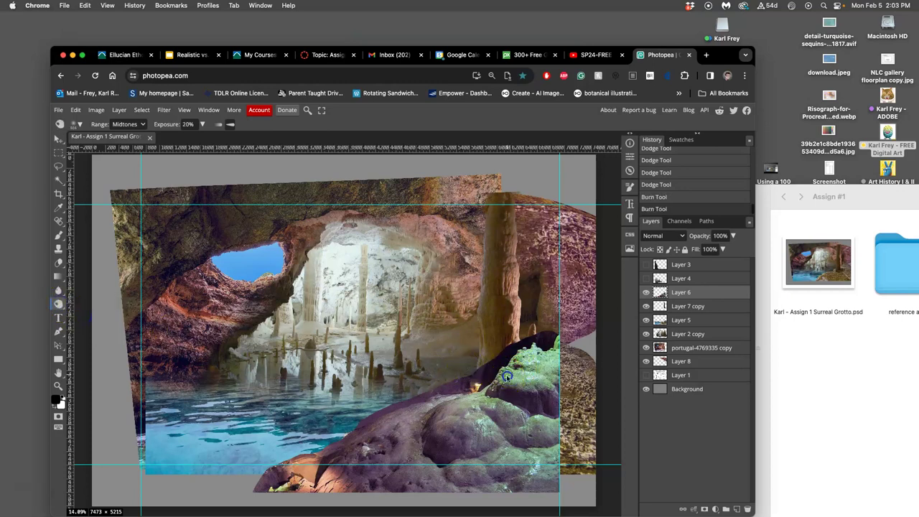
pyautogui.moveTo(508, 376)
pyautogui.mouseDown()
pyautogui.moveTo(503, 411)
pyautogui.moveTo(476, 403)
pyautogui.moveTo(441, 413)
pyautogui.moveTo(456, 445)
pyautogui.mouseUp()
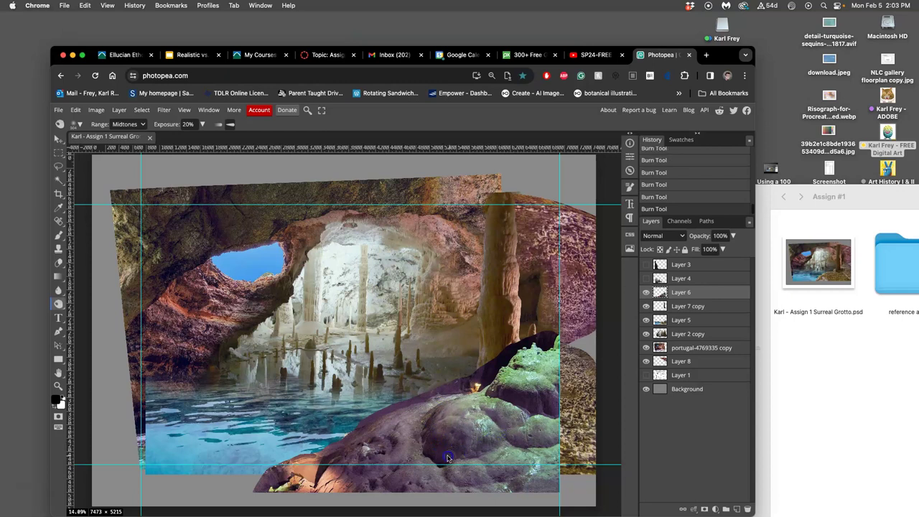
pyautogui.moveTo(407, 452)
pyautogui.mouseDown()
pyautogui.moveTo(378, 448)
pyautogui.moveTo(372, 466)
pyautogui.moveTo(402, 449)
pyautogui.mouseUp()
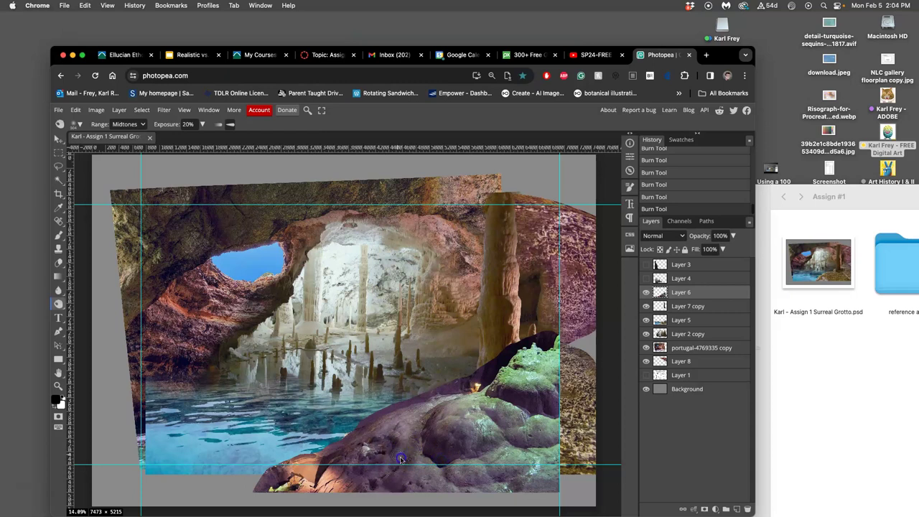
pyautogui.moveTo(344, 479)
pyautogui.mouseDown()
pyautogui.moveTo(361, 447)
pyautogui.moveTo(415, 430)
pyautogui.mouseUp()
# - Duplicate Layer 6 and burn further shadows into the foreground rocks on the copy
pyautogui.click(698, 293)
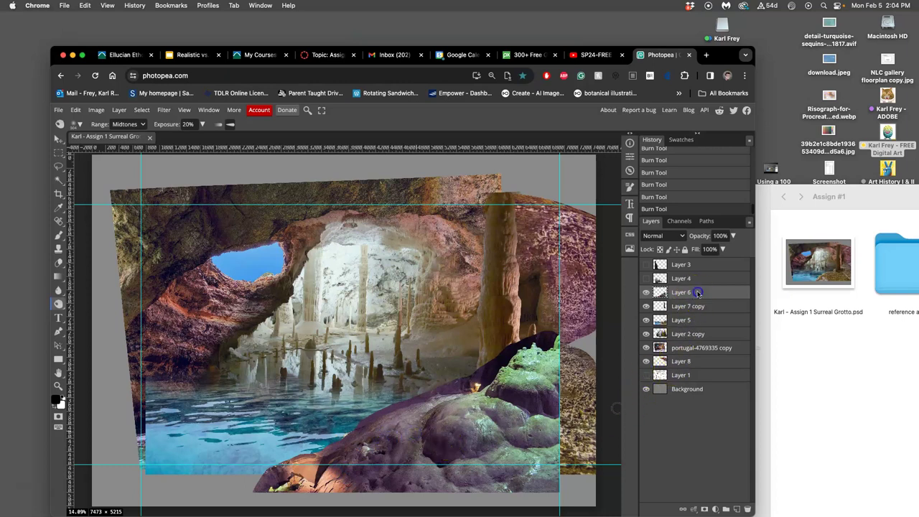
pyautogui.press('super+j')
pyautogui.moveTo(539, 451)
pyautogui.mouseDown()
pyautogui.moveTo(500, 464)
pyautogui.moveTo(515, 439)
pyautogui.moveTo(556, 464)
pyautogui.moveTo(554, 424)
pyautogui.mouseUp()
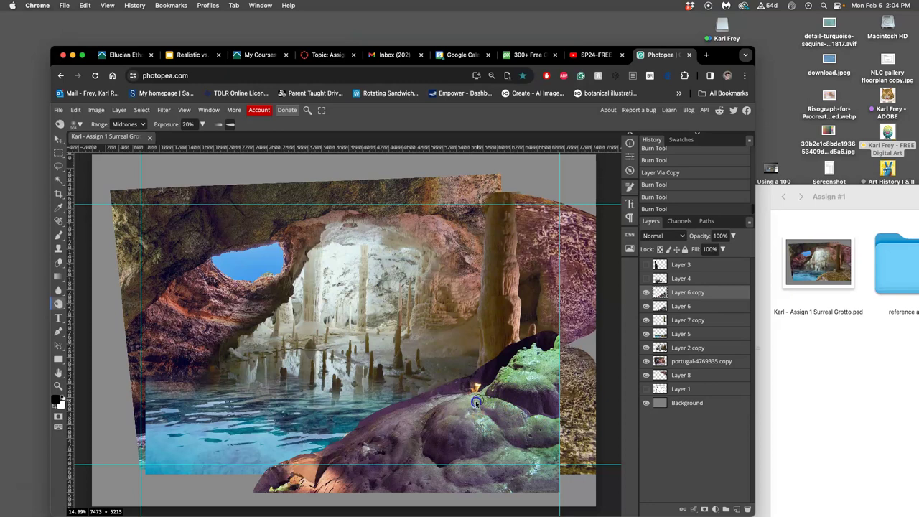
pyautogui.moveTo(440, 411); pyautogui.dragTo(412, 414)
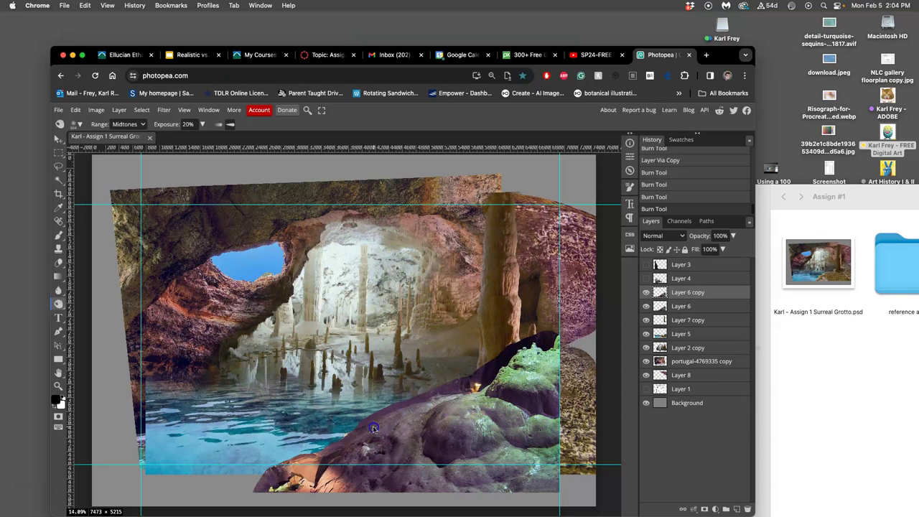
pyautogui.moveTo(472, 406)
pyautogui.mouseDown()
pyautogui.moveTo(448, 466)
pyautogui.moveTo(428, 469)
pyautogui.moveTo(406, 440)
pyautogui.mouseUp()
pyautogui.moveTo(290, 478)
pyautogui.mouseDown()
pyautogui.moveTo(297, 492)
pyautogui.moveTo(311, 492)
pyautogui.mouseUp()
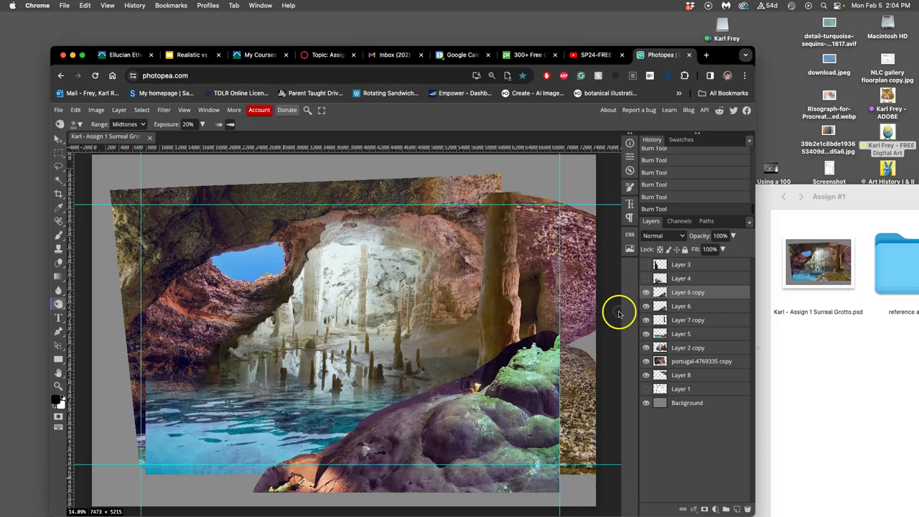
pyautogui.moveTo(552, 390)
pyautogui.mouseDown()
pyautogui.moveTo(551, 357)
pyautogui.moveTo(530, 381)
pyautogui.mouseUp()
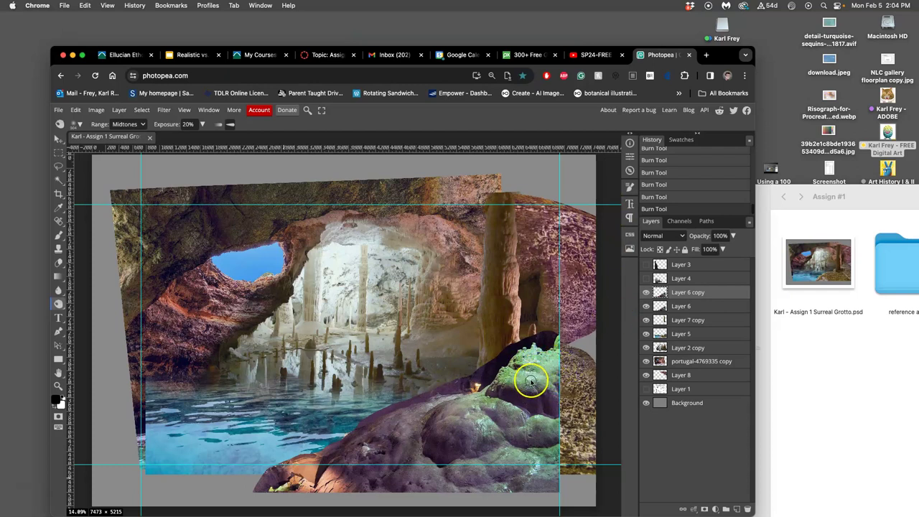
# - Set up the Sponge tool in Desaturate mode with 15% flow and a 548 px brush at 0% hardness
pyautogui.rightClick(59, 304)
pyautogui.click(92, 332)
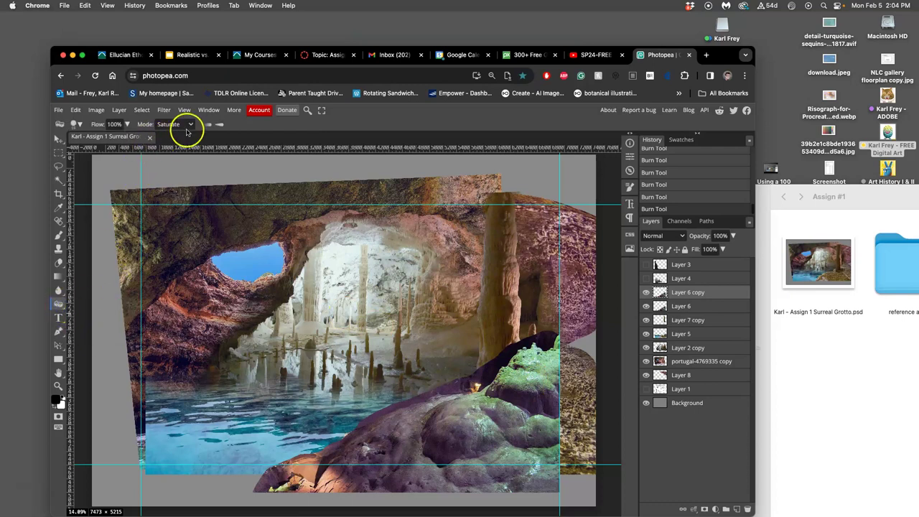
pyautogui.click(185, 125)
pyautogui.click(185, 116)
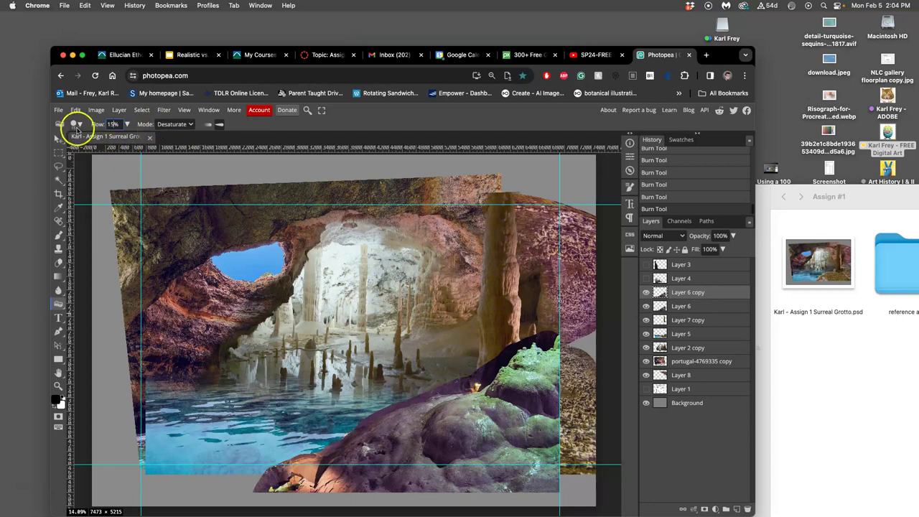
pyautogui.click(74, 124)
pyautogui.moveTo(164, 170); pyautogui.dragTo(130, 173)
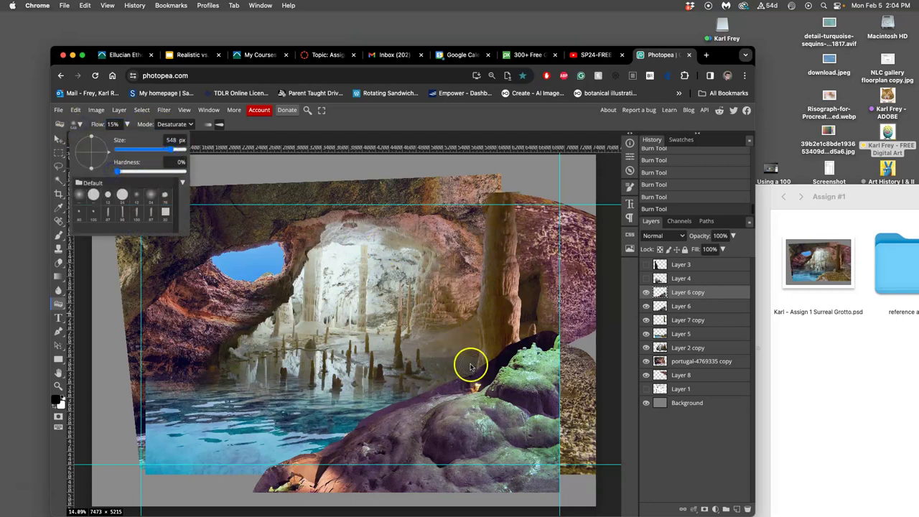
# - Desaturate the bright green rock and the adjoining rock surfaces on Layer 6 copy with the Sponge tool
pyautogui.click(508, 375)
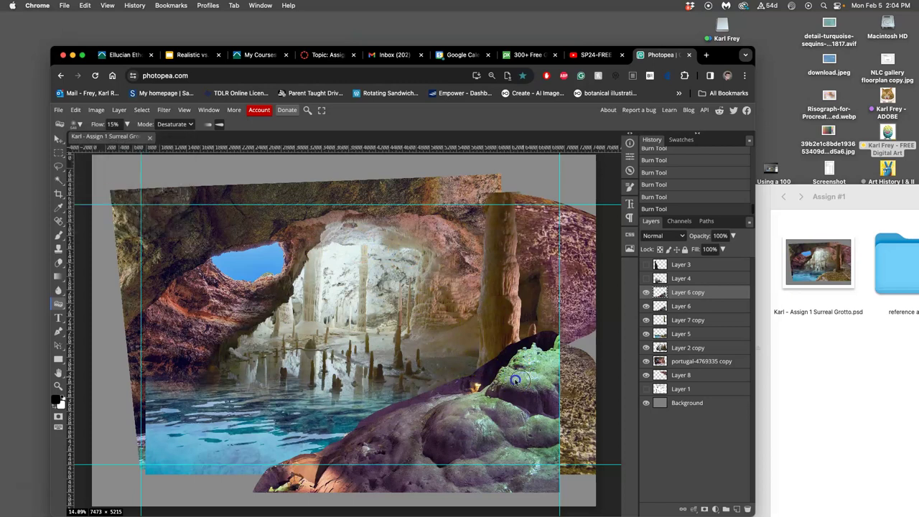
pyautogui.moveTo(528, 379)
pyautogui.mouseDown()
pyautogui.moveTo(543, 372)
pyautogui.moveTo(549, 387)
pyautogui.mouseUp()
pyautogui.moveTo(522, 351); pyautogui.dragTo(502, 385)
pyautogui.moveTo(501, 385); pyautogui.dragTo(487, 405)
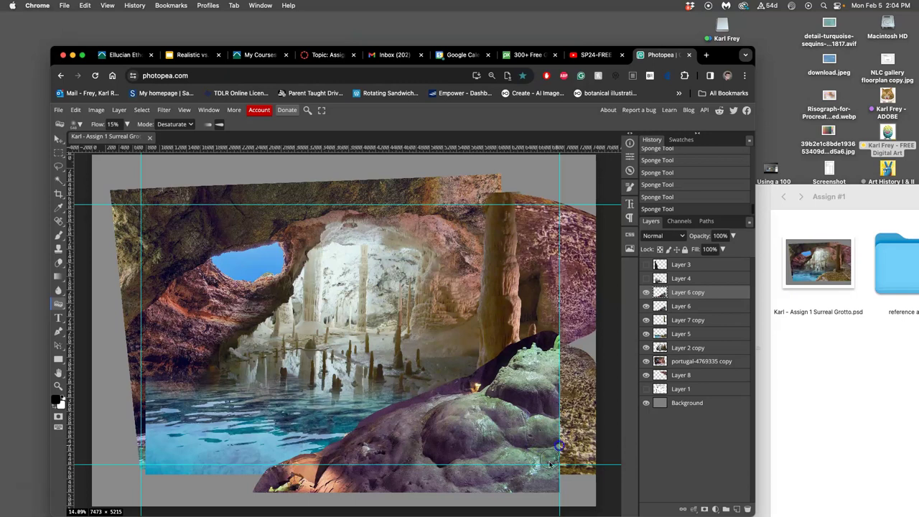
pyautogui.moveTo(555, 349); pyautogui.dragTo(558, 350)
# - Saturate the purple and green lower rocks with the Sponge tool's Saturate mode and compare Layer 6 copy with the original
pyautogui.click(176, 124)
pyautogui.click(172, 134)
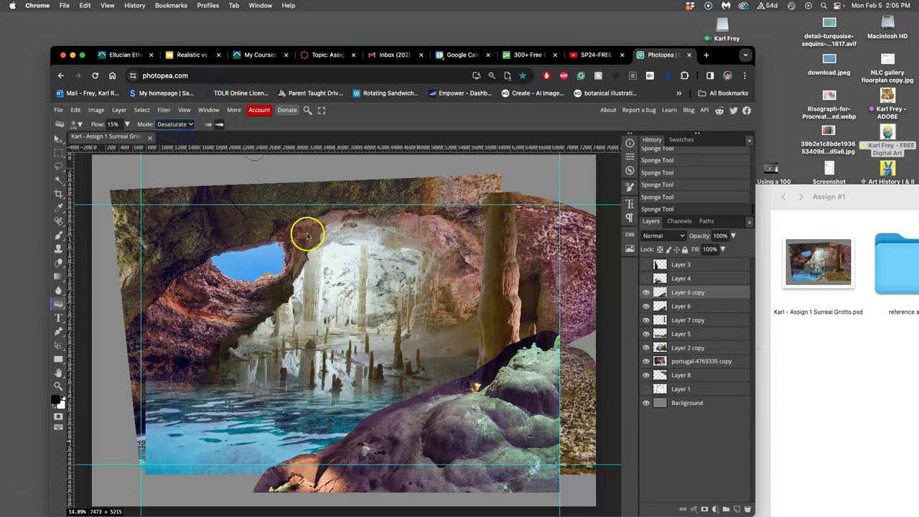
pyautogui.click(448, 420)
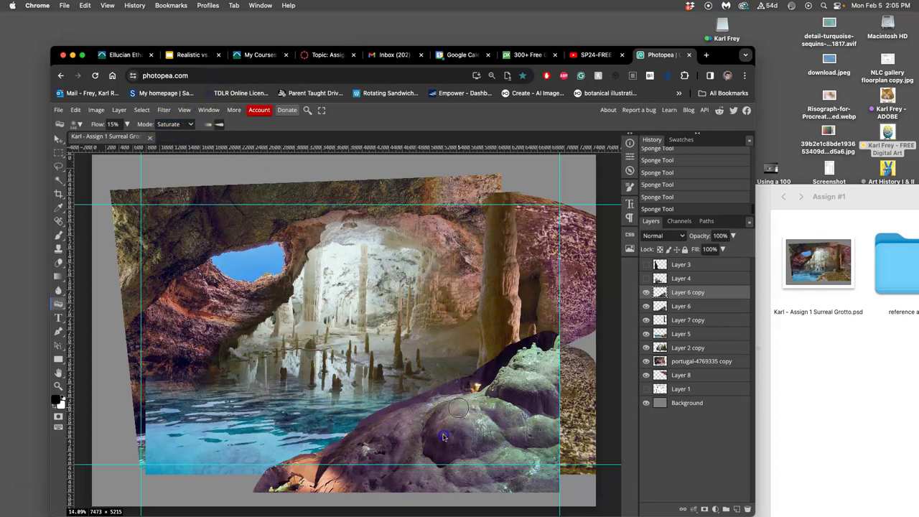
pyautogui.moveTo(470, 403)
pyautogui.mouseDown()
pyautogui.moveTo(446, 441)
pyautogui.moveTo(487, 410)
pyautogui.moveTo(453, 434)
pyautogui.moveTo(503, 415)
pyautogui.moveTo(485, 445)
pyautogui.moveTo(508, 446)
pyautogui.moveTo(538, 426)
pyautogui.moveTo(535, 440)
pyautogui.moveTo(389, 442)
pyautogui.mouseUp()
pyautogui.moveTo(328, 455)
pyautogui.mouseDown()
pyautogui.moveTo(402, 463)
pyautogui.moveTo(479, 387)
pyautogui.moveTo(540, 403)
pyautogui.moveTo(544, 434)
pyautogui.moveTo(569, 437)
pyautogui.moveTo(401, 415)
pyautogui.moveTo(336, 459)
pyautogui.mouseUp()
pyautogui.moveTo(547, 427)
pyautogui.mouseDown()
pyautogui.moveTo(537, 372)
pyautogui.moveTo(511, 369)
pyautogui.moveTo(531, 386)
pyautogui.moveTo(526, 379)
pyautogui.moveTo(563, 383)
pyautogui.moveTo(555, 424)
pyautogui.mouseUp()
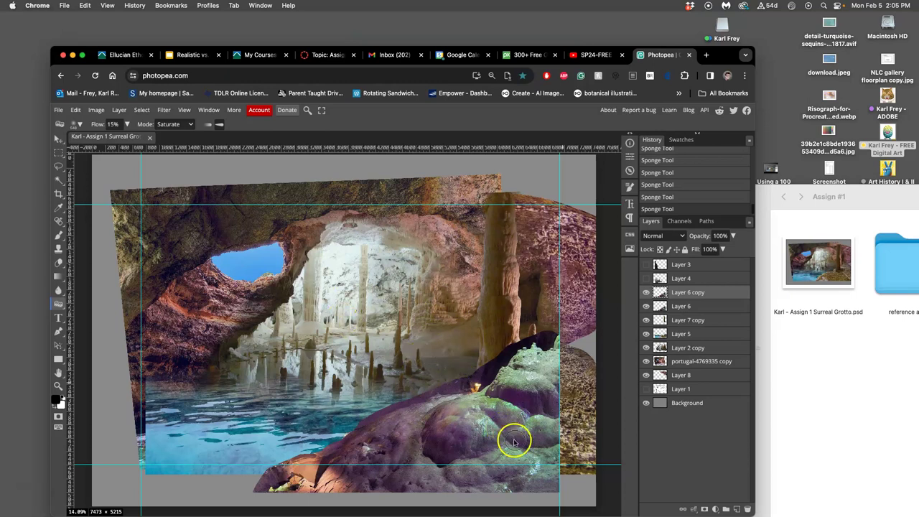
pyautogui.click(647, 292)
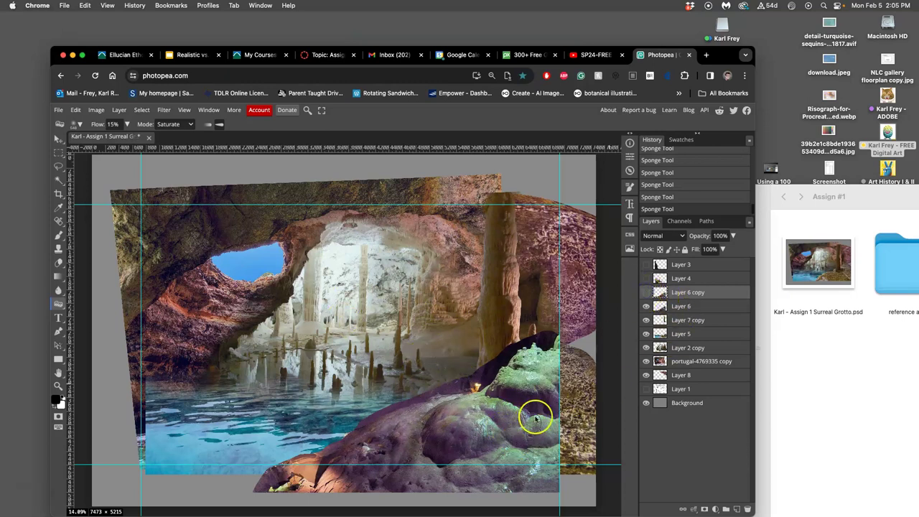
pyautogui.click(649, 293)
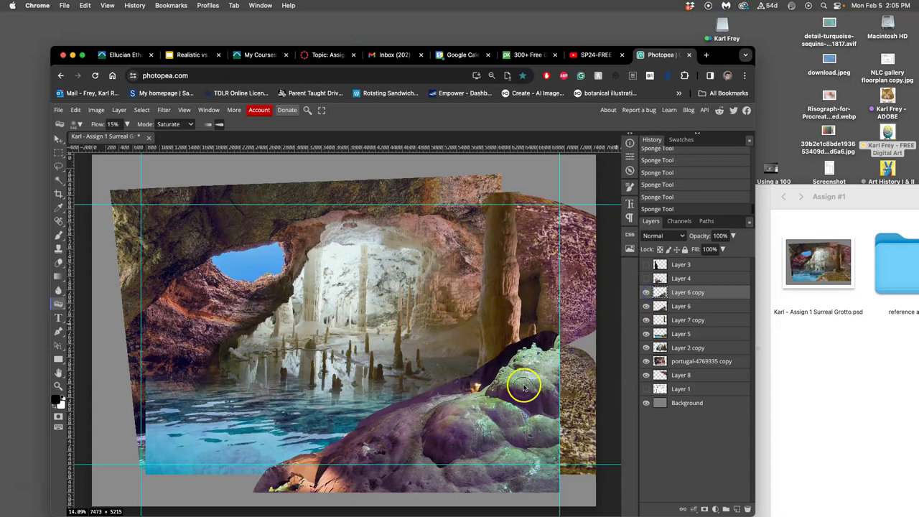
# - Burn the green rock and the purple lower rocks on Layer 6 copy with the Burn tool set to Highlights at 20% exposure
pyautogui.rightClick(59, 303)
pyautogui.click(81, 304)
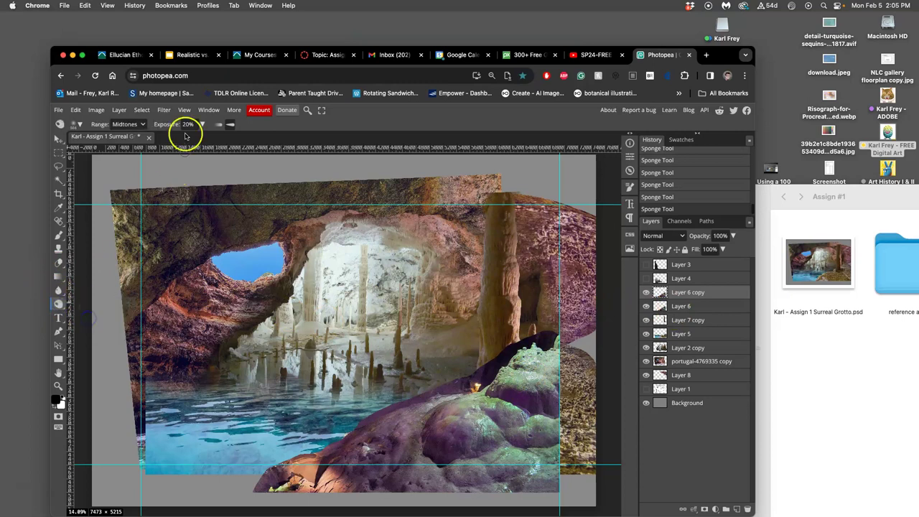
pyautogui.click(137, 125)
pyautogui.click(130, 134)
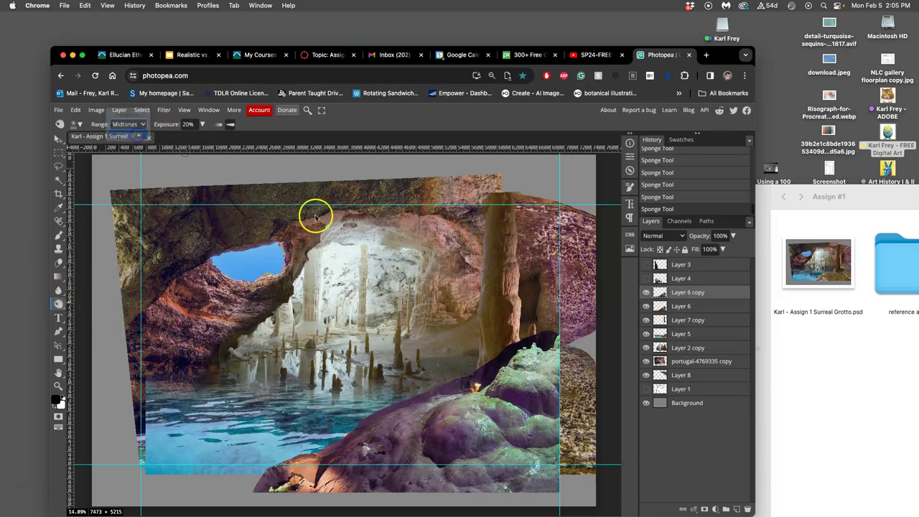
pyautogui.click(545, 350)
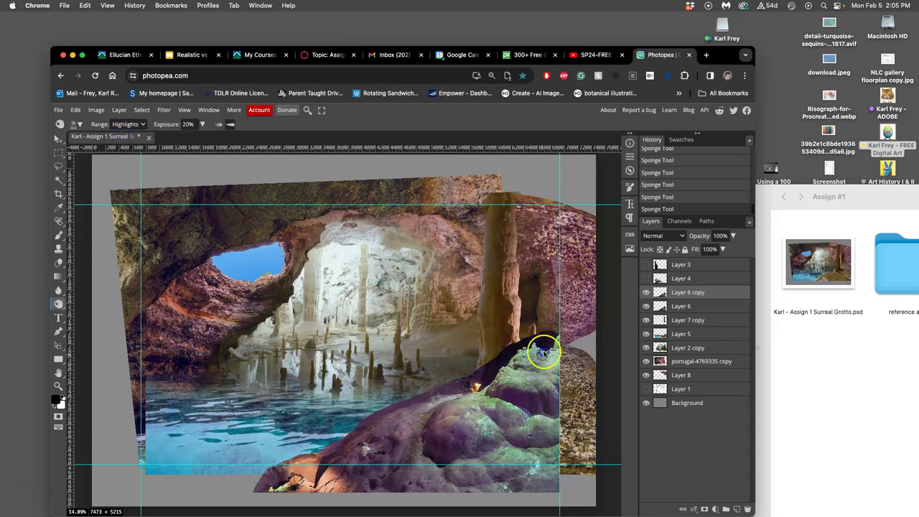
pyautogui.click(553, 353)
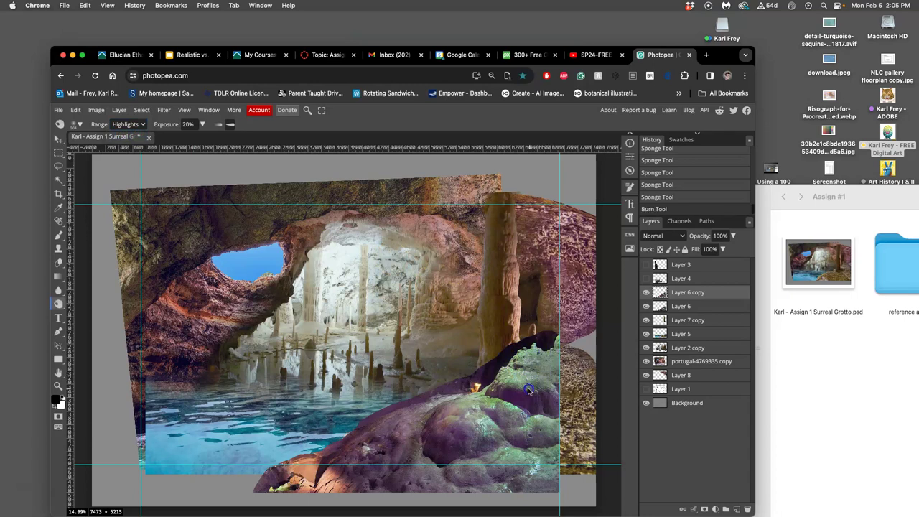
pyautogui.moveTo(548, 386)
pyautogui.mouseDown()
pyautogui.moveTo(562, 421)
pyautogui.moveTo(553, 393)
pyautogui.mouseUp()
pyautogui.moveTo(507, 422)
pyautogui.mouseDown()
pyautogui.moveTo(469, 407)
pyautogui.moveTo(508, 460)
pyautogui.moveTo(519, 439)
pyautogui.mouseUp()
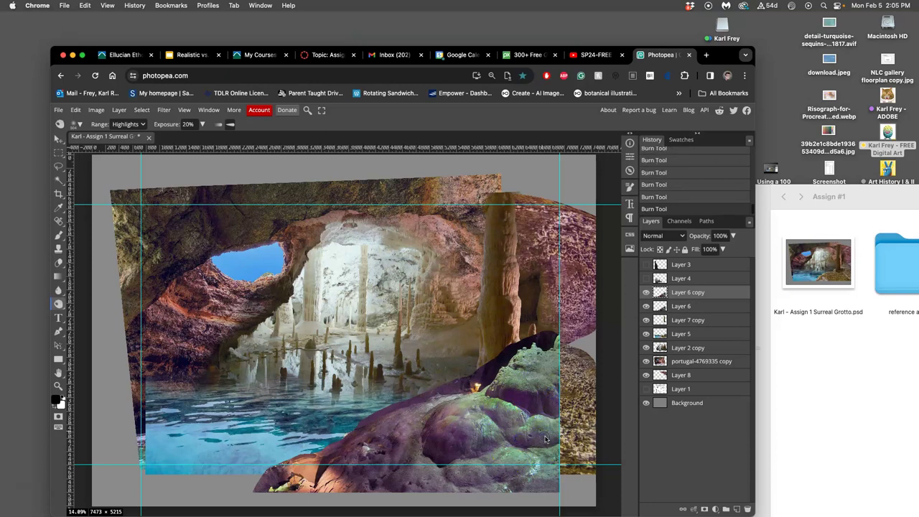
pyautogui.click(441, 406)
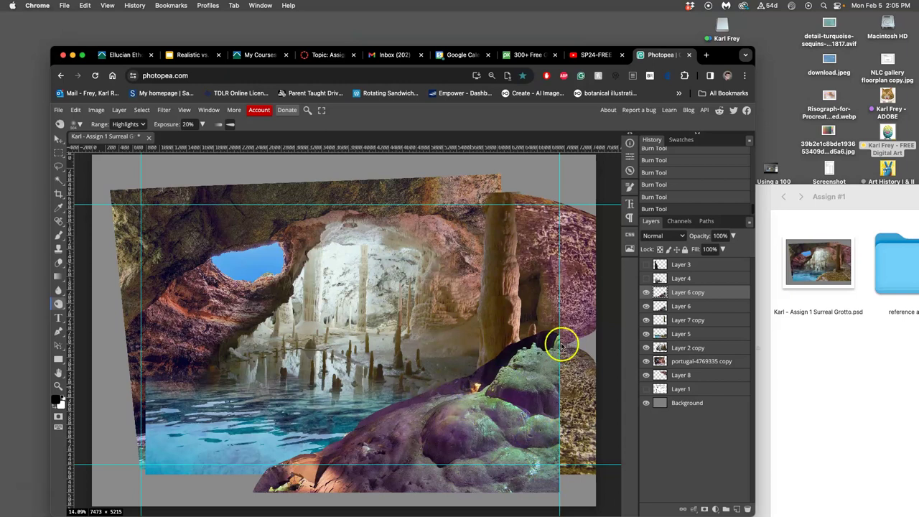
pyautogui.click(367, 449)
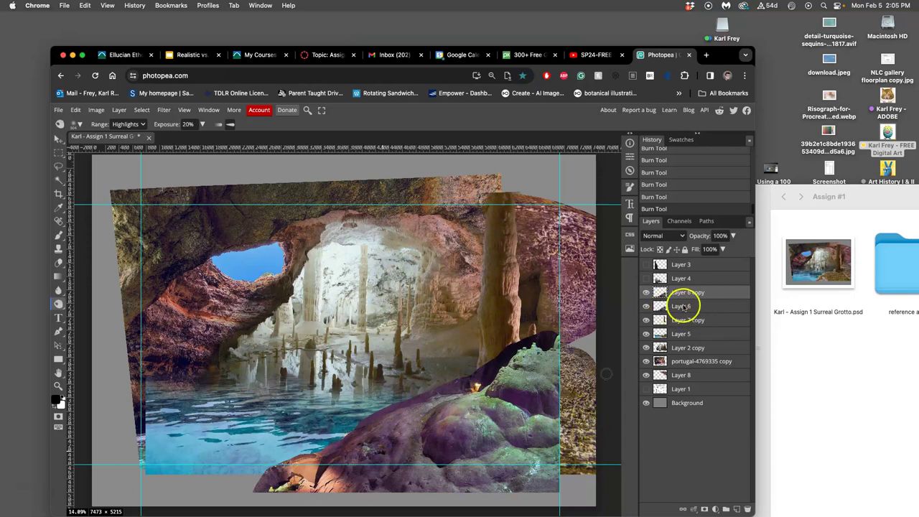
# - Keep Layer 6 copy at 100% opacity, merge it with Layer 6, and compare the image with the merged layer hidden and shown
pyautogui.click(682, 308)
pyautogui.click(686, 293)
pyautogui.click(733, 235)
pyautogui.moveTo(731, 249)
pyautogui.mouseDown()
pyautogui.moveTo(711, 250)
pyautogui.moveTo(731, 250)
pyautogui.moveTo(734, 260)
pyautogui.mouseUp()
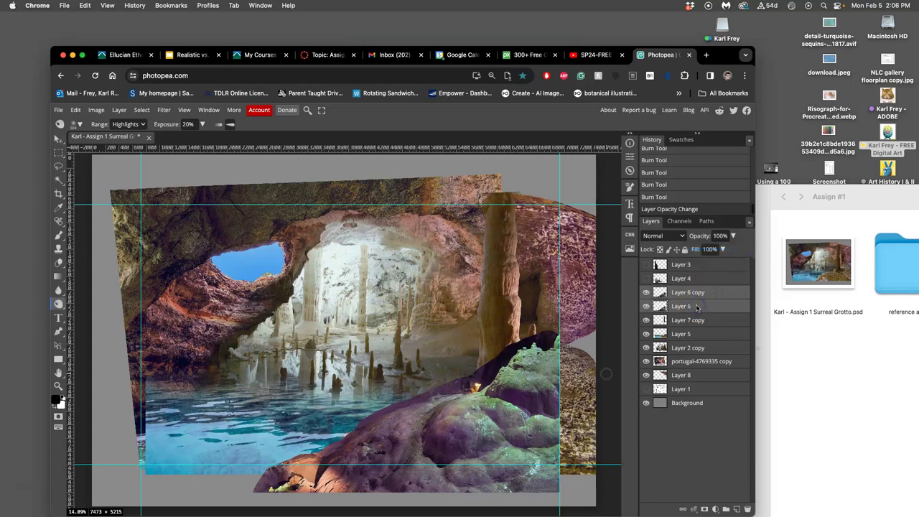
pyautogui.press('super+e')
pyautogui.click(647, 293)
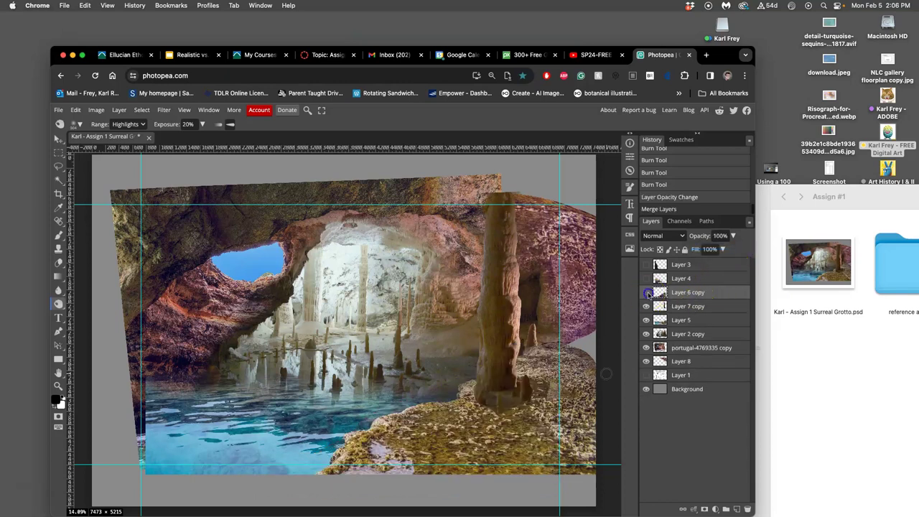
pyautogui.click(647, 292)
# - Erase the dark band over the stone column's base on the merged layer, raising the Eraser opacity to 100%
pyautogui.press('super+equal')
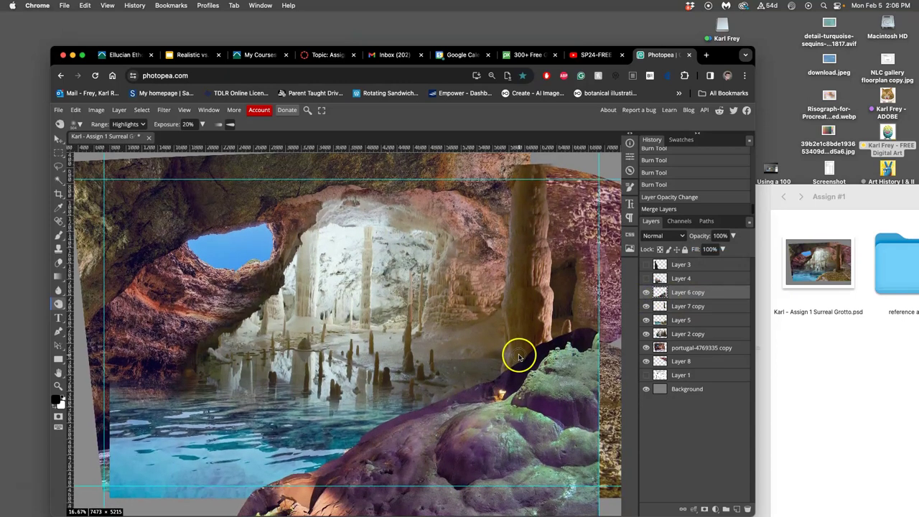
pyautogui.scroll(5, 520, 356)
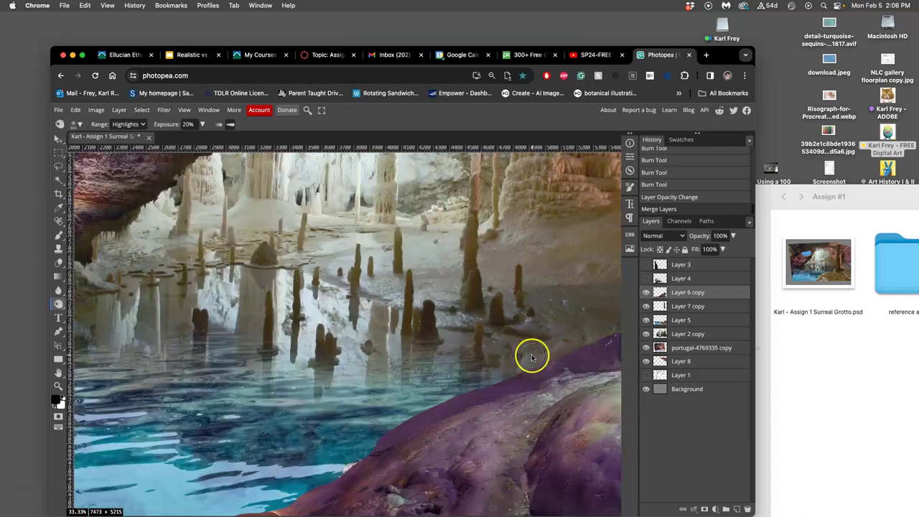
pyautogui.hscroll(5, 532, 357)
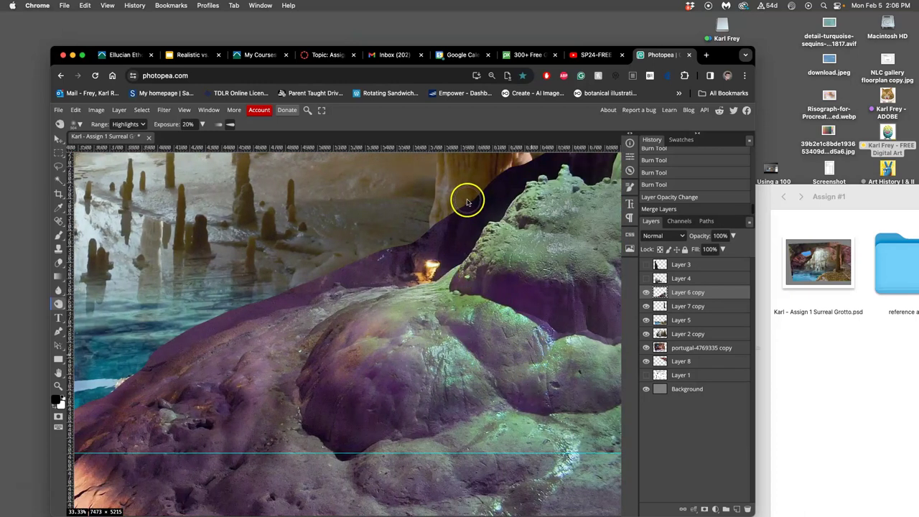
pyautogui.click(59, 261)
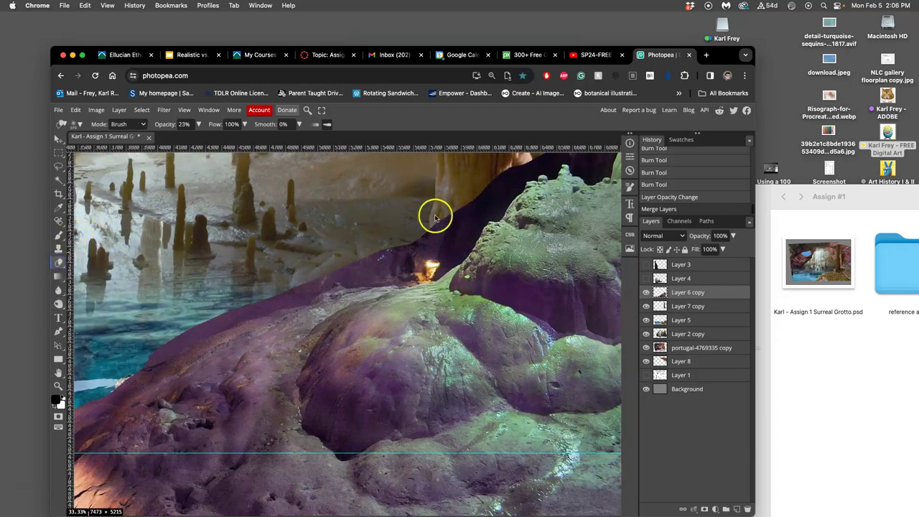
pyautogui.moveTo(409, 230); pyautogui.dragTo(441, 214)
pyautogui.click(198, 125)
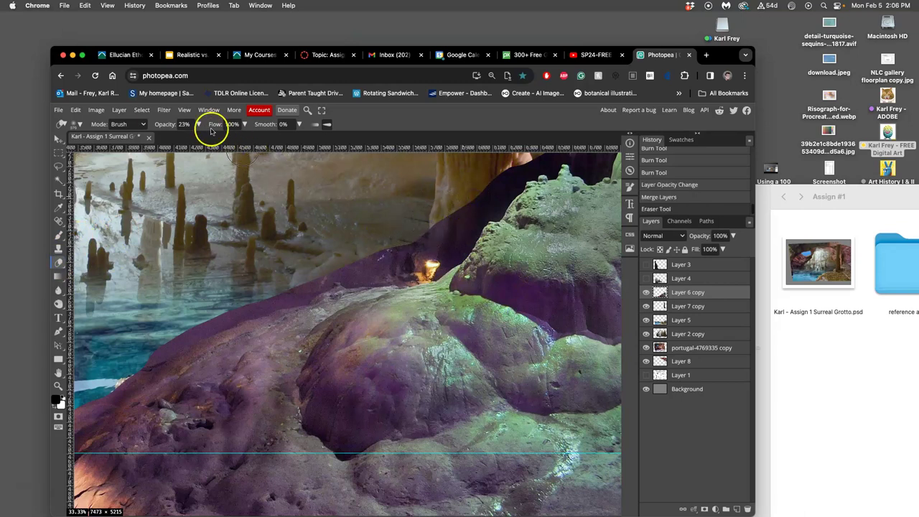
pyautogui.moveTo(170, 137)
pyautogui.mouseDown()
pyautogui.moveTo(488, 189)
pyautogui.moveTo(382, 235)
pyautogui.moveTo(356, 221)
pyautogui.mouseUp()
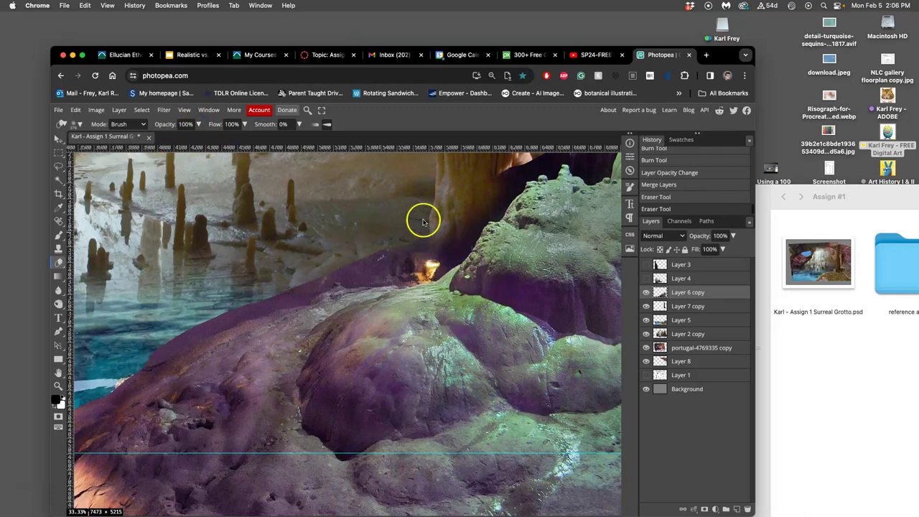
# - Erase the dark purple fringe along the foreground rock's upper edge, from the column's base down to the water
pyautogui.moveTo(419, 228); pyautogui.dragTo(383, 245)
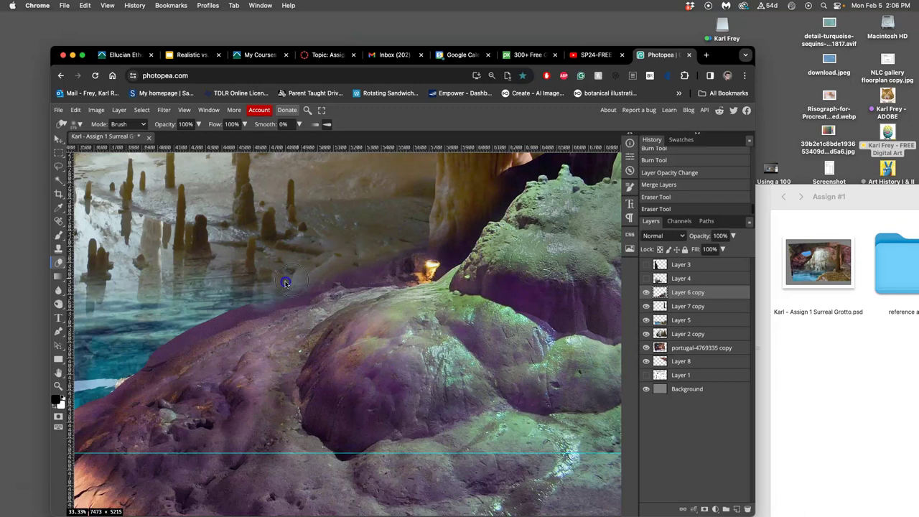
pyautogui.moveTo(285, 282)
pyautogui.mouseDown()
pyautogui.moveTo(208, 308)
pyautogui.moveTo(141, 346)
pyautogui.mouseUp()
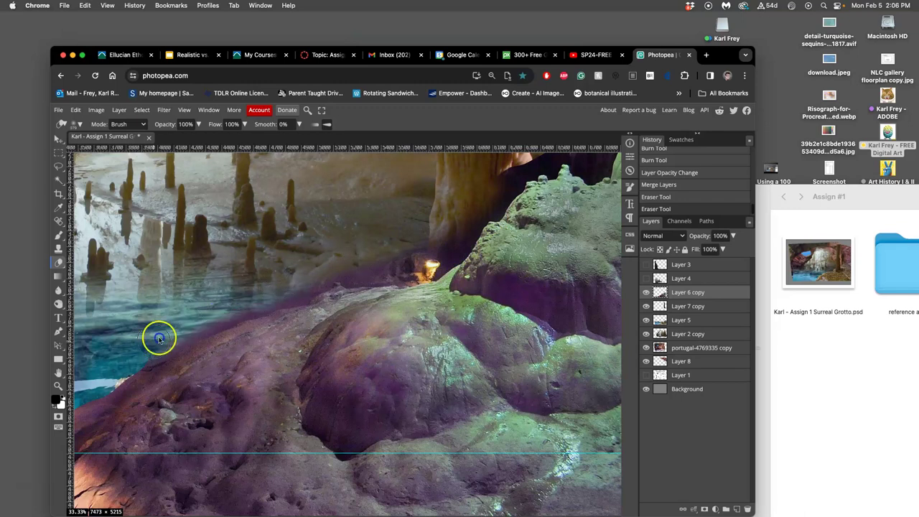
pyautogui.moveTo(362, 244); pyautogui.dragTo(250, 312)
pyautogui.moveTo(313, 314); pyautogui.dragTo(315, 335)
pyautogui.moveTo(315, 335); pyautogui.dragTo(356, 284)
# - Erase the dark area behind the top of the green rock, beside the stone column
pyautogui.hscroll(2, 444, 212)
pyautogui.scroll(1, 444, 212)
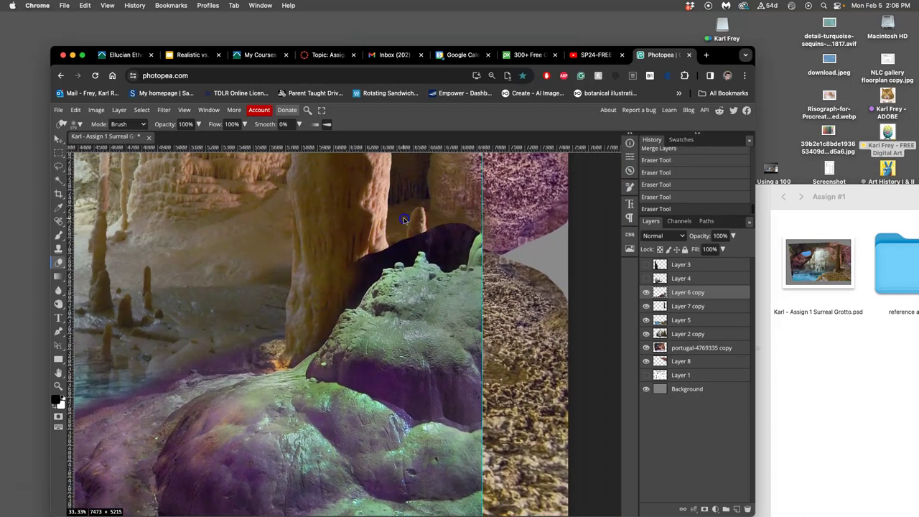
pyautogui.moveTo(410, 231)
pyautogui.mouseDown()
pyautogui.moveTo(346, 252)
pyautogui.moveTo(331, 270)
pyautogui.mouseUp()
# - Outline the leftover purple fringe above the foreground rock with the Lasso, following the rock's edge and looping back over the water
pyautogui.click(59, 166)
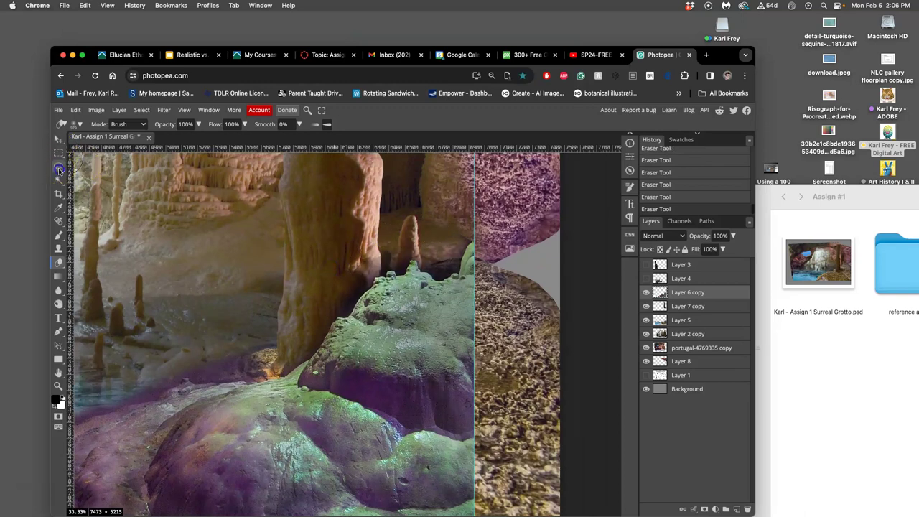
pyautogui.scroll(-2, 305, 280)
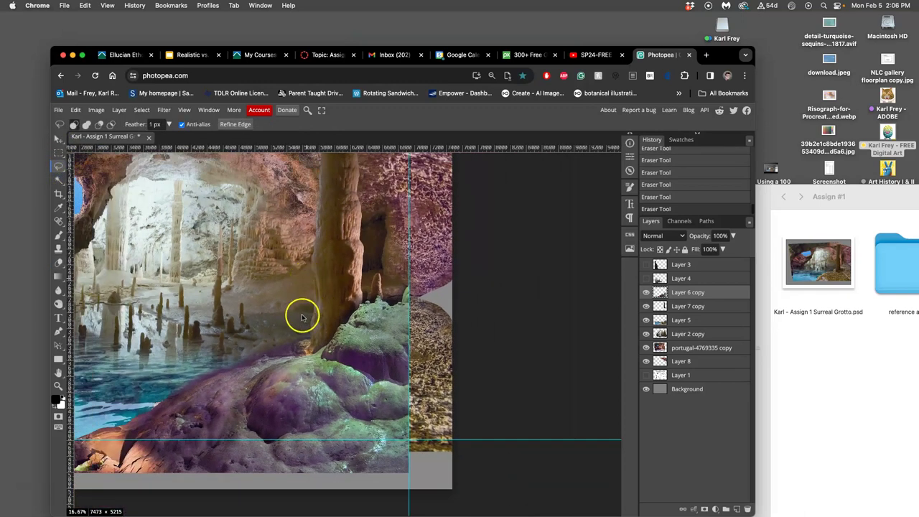
pyautogui.moveTo(301, 314); pyautogui.dragTo(386, 275)
pyautogui.press('super+plus')
pyautogui.press('super+plus')
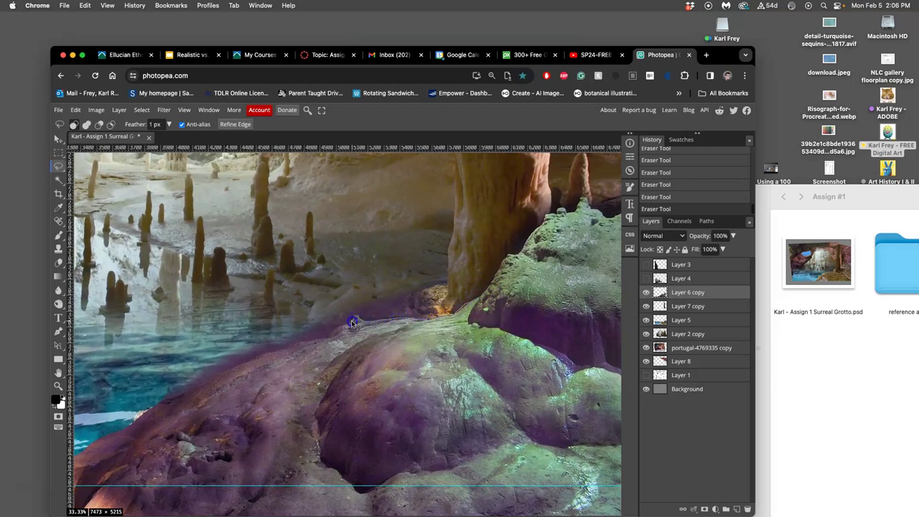
pyautogui.moveTo(341, 322); pyautogui.dragTo(327, 331)
pyautogui.moveTo(210, 355)
pyautogui.mouseDown()
pyautogui.moveTo(202, 297)
pyautogui.moveTo(272, 245)
pyautogui.mouseUp()
pyautogui.moveTo(448, 251); pyautogui.dragTo(449, 252)
# - Subtract the small bump on the rock's crest and the rock edge near the water from the lasso selection
pyautogui.scroll(2, 362, 319)
pyautogui.scroll(1, 361, 319)
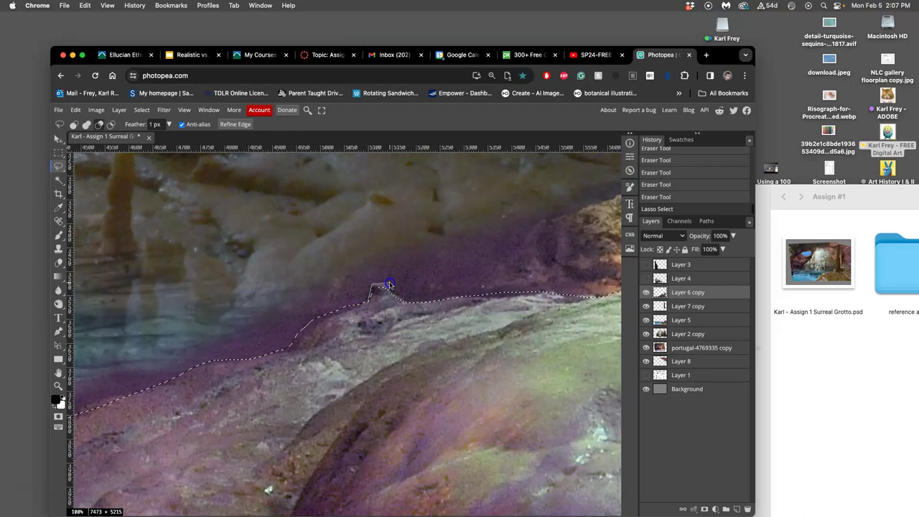
pyautogui.moveTo(403, 302); pyautogui.dragTo(392, 314)
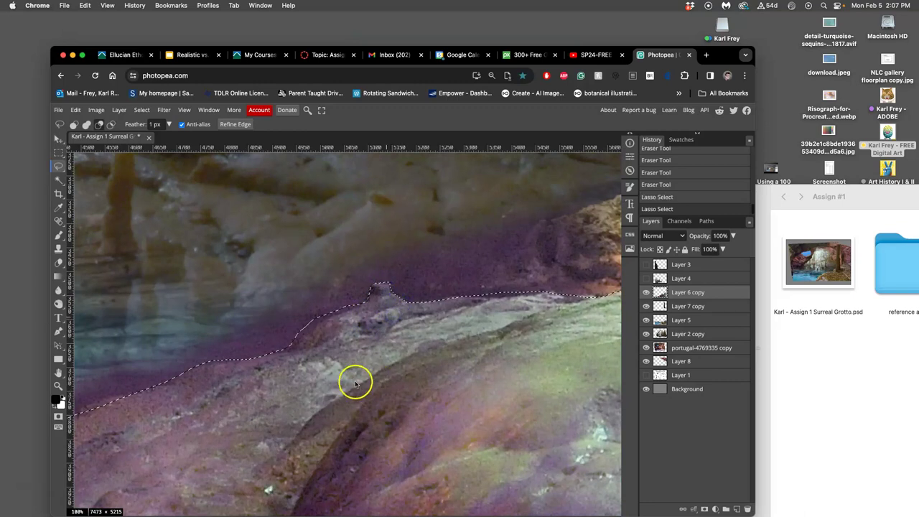
pyautogui.moveTo(335, 353); pyautogui.dragTo(552, 279)
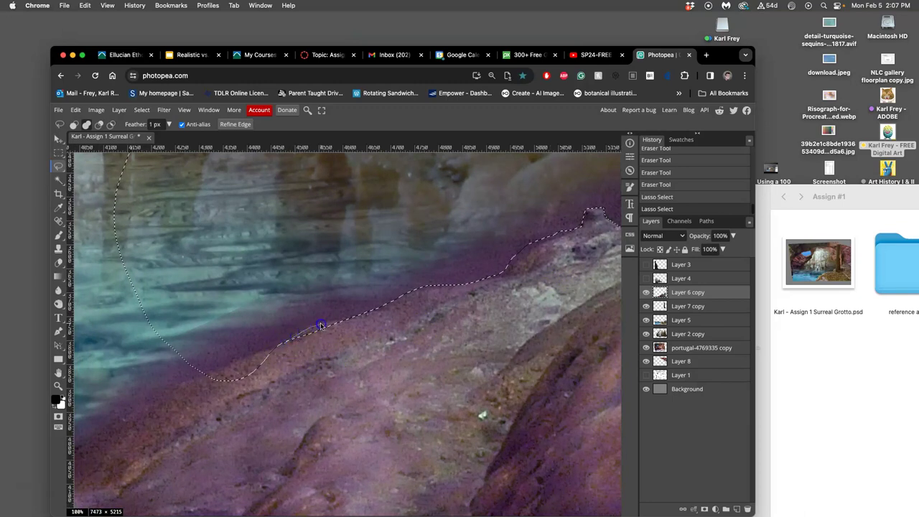
pyautogui.moveTo(392, 319); pyautogui.dragTo(362, 339)
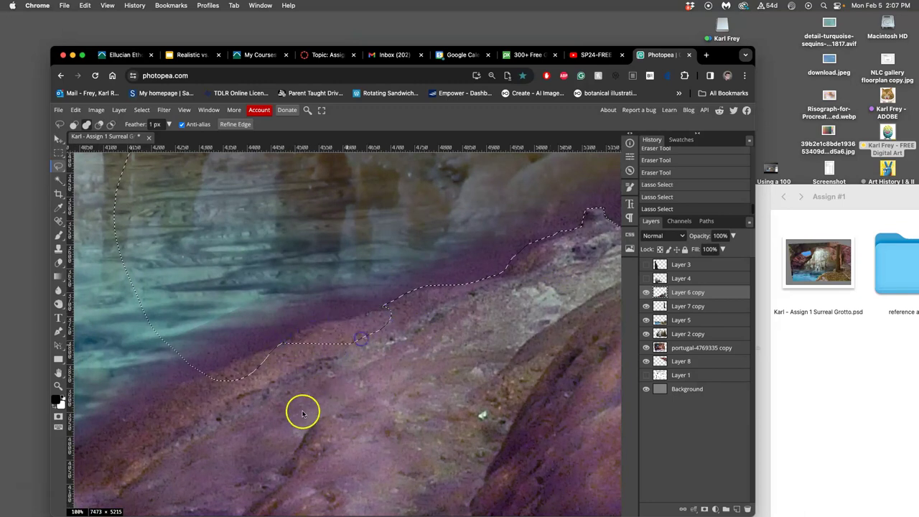
pyautogui.press('super+z')
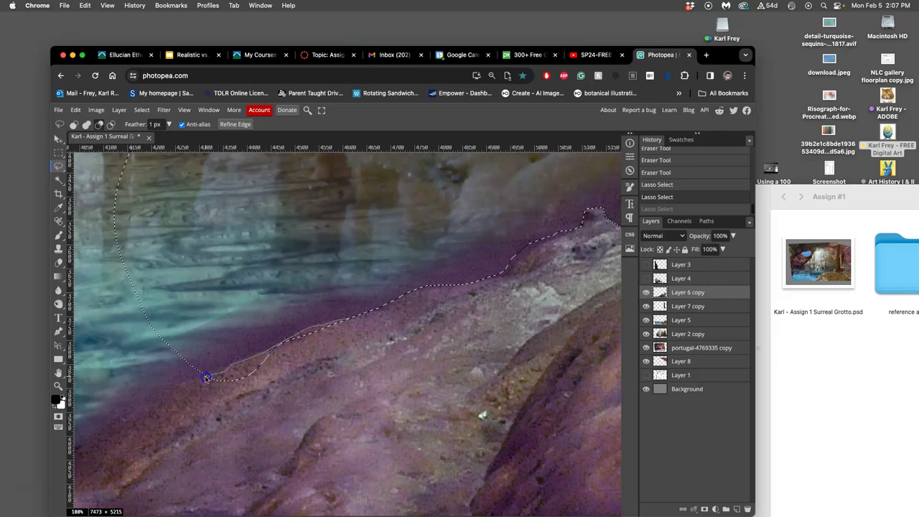
pyautogui.moveTo(146, 432)
pyautogui.mouseDown()
pyautogui.moveTo(228, 437)
pyautogui.moveTo(383, 372)
pyautogui.mouseUp()
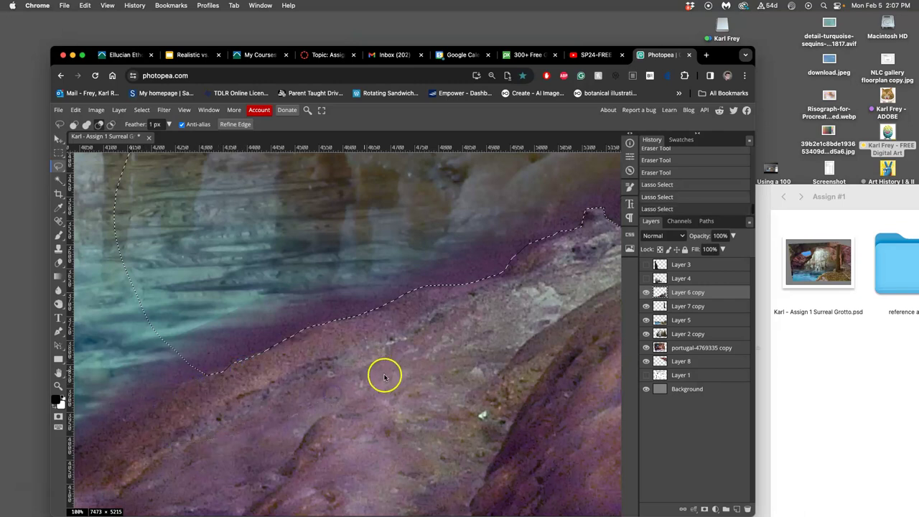
pyautogui.moveTo(508, 265); pyautogui.dragTo(514, 260)
pyautogui.moveTo(416, 293); pyautogui.dragTo(413, 295)
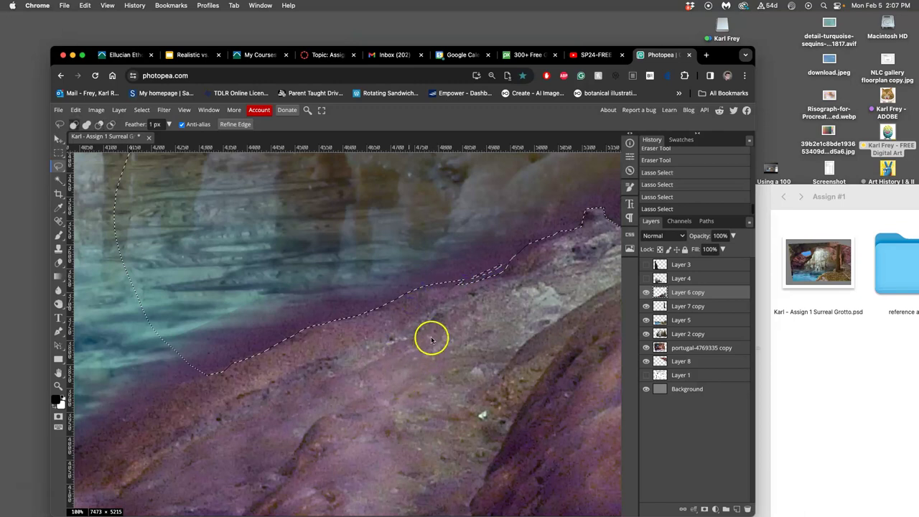
pyautogui.press('super+z')
pyautogui.click(513, 263)
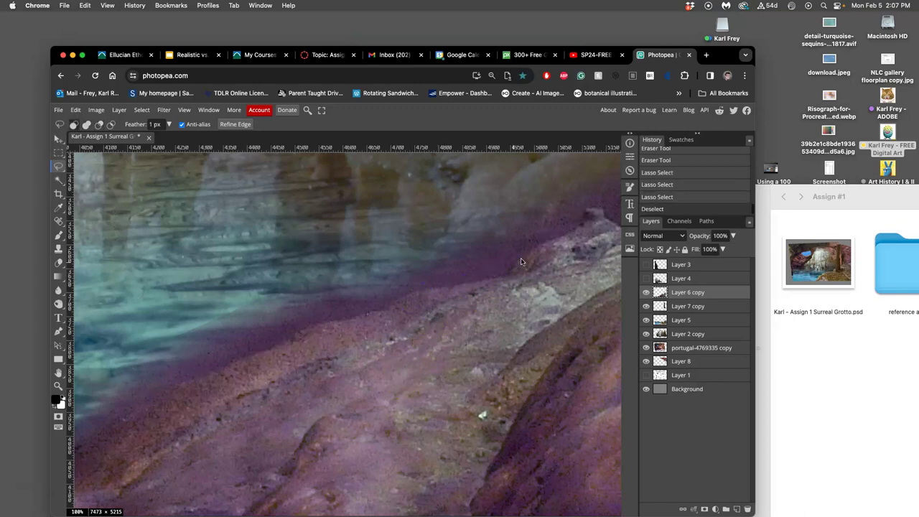
pyautogui.press('super+z')
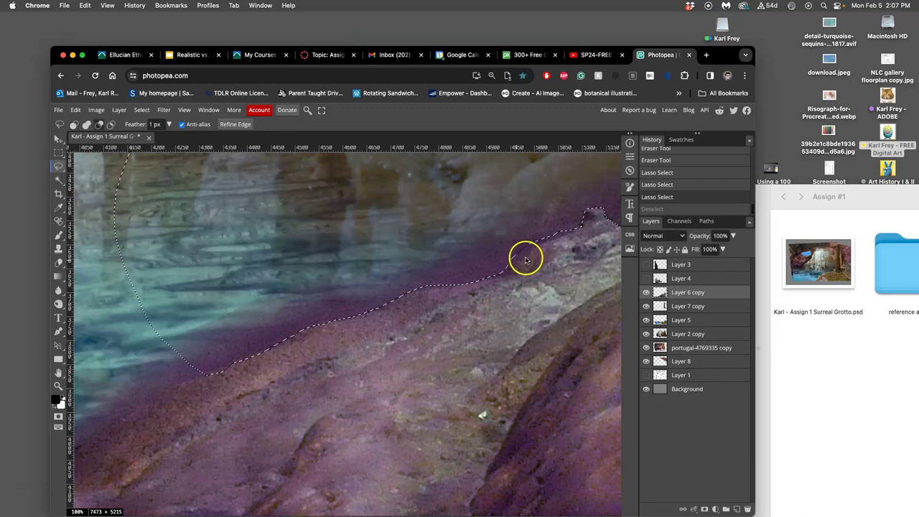
# - Refine the lasso selection beside the rock bump, adding the strip of purple fringe along the slope
pyautogui.keyDown('alt'); pyautogui.click(522, 255); pyautogui.keyUp('alt')
pyautogui.moveTo(556, 235); pyautogui.dragTo(579, 226)
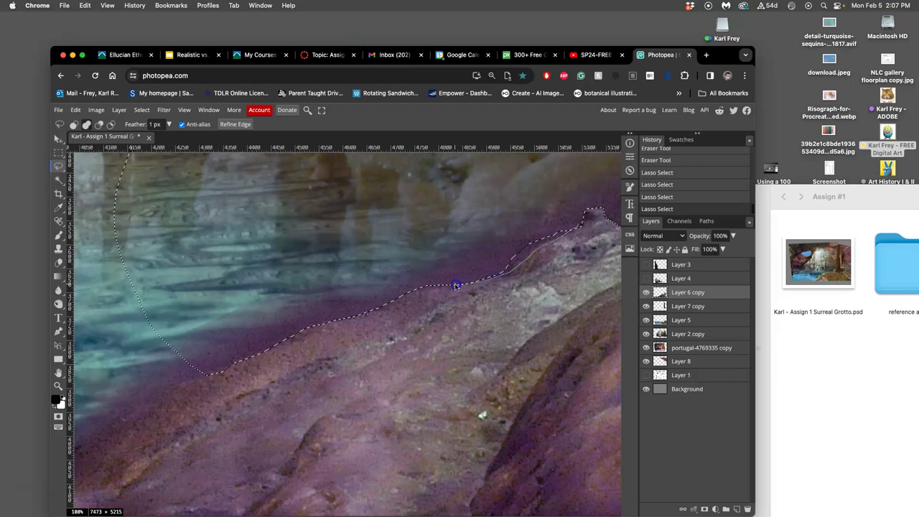
pyautogui.moveTo(454, 286); pyautogui.dragTo(455, 286)
# - Delete the selected purple fringe from Layer 6 copy, leaving a clean rock edge against the water
pyautogui.press('super+minus')
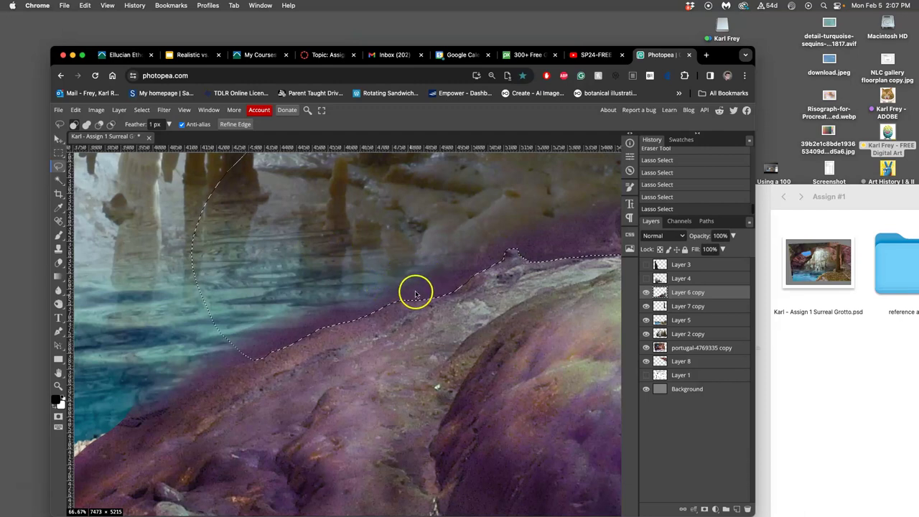
pyautogui.press('super+plus')
pyautogui.scroll(5, 416, 287)
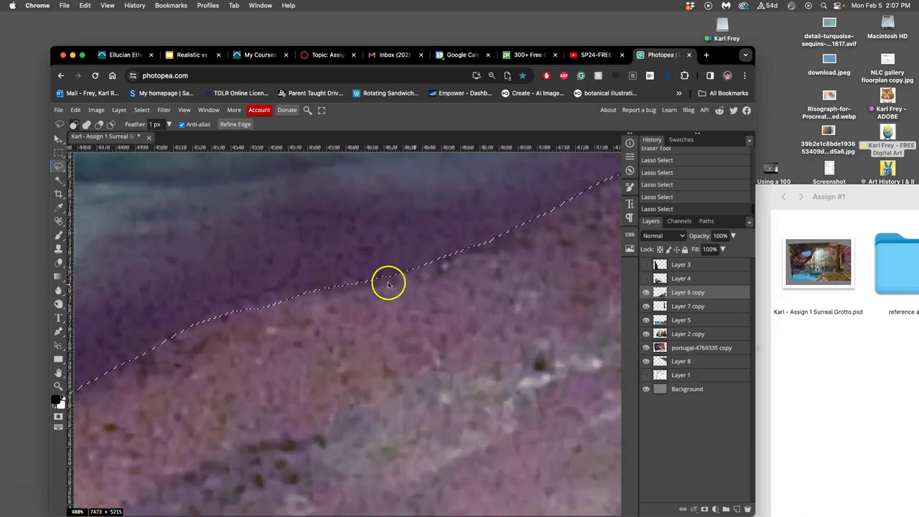
pyautogui.press('Delete')
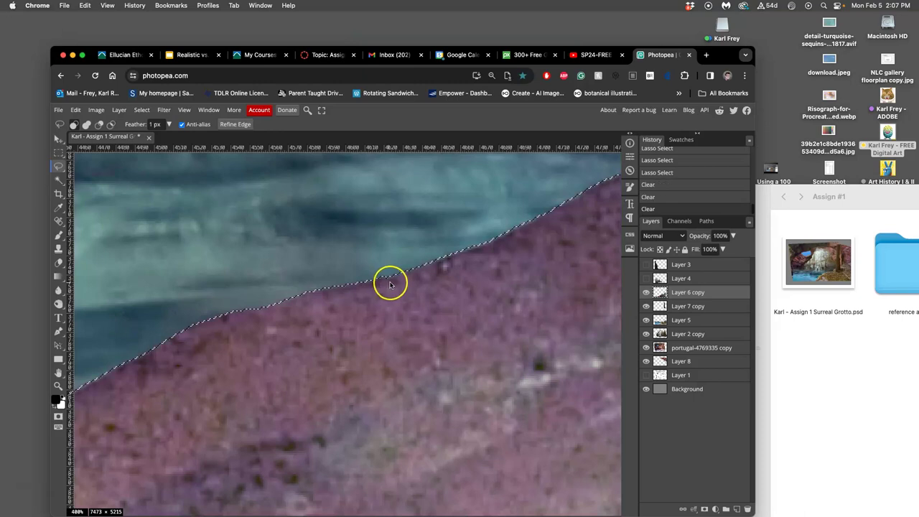
pyautogui.scroll(-6, 392, 280)
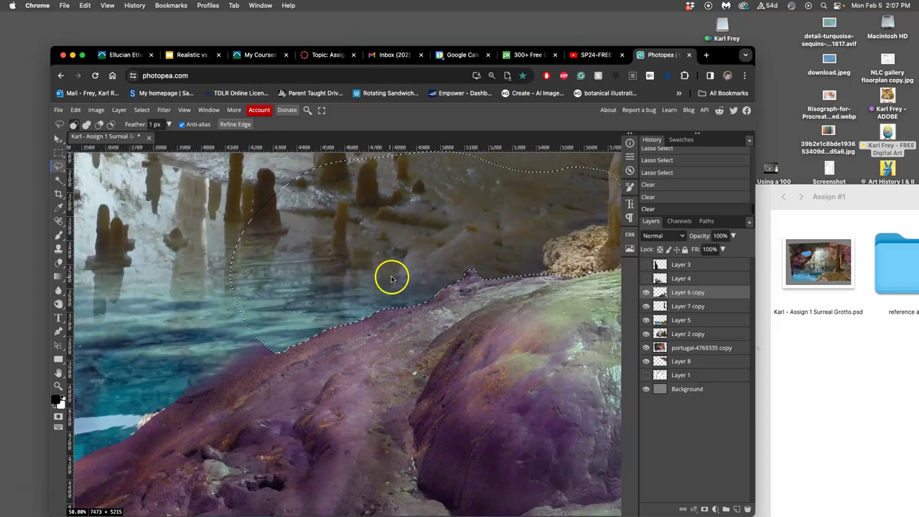
# - Lasso the purple fringe above the foreground rock's lower slope and delete it from Layer 6 copy, then drop the selection
pyautogui.hotkey('ctrl', 'd')
pyautogui.moveTo(470, 298); pyautogui.dragTo(428, 329)
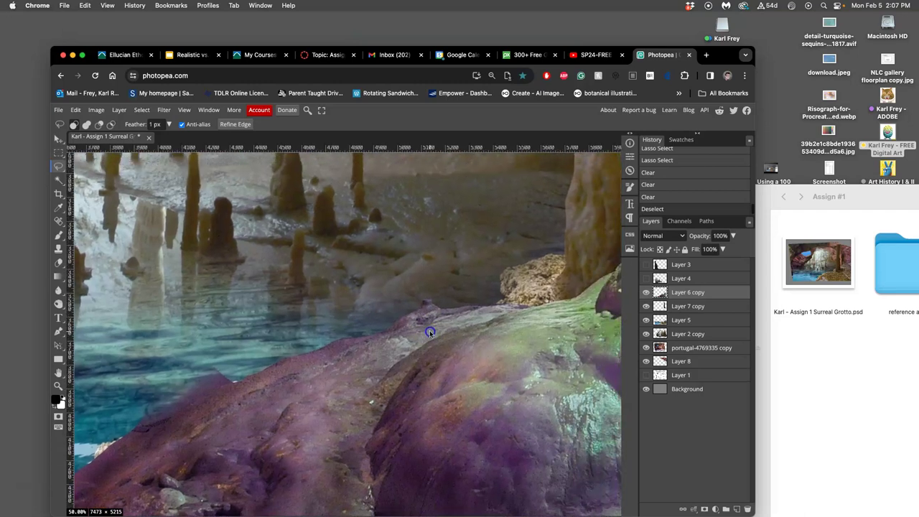
pyautogui.moveTo(502, 312)
pyautogui.mouseDown()
pyautogui.moveTo(314, 347)
pyautogui.moveTo(249, 377)
pyautogui.mouseUp()
pyautogui.moveTo(359, 325)
pyautogui.mouseDown()
pyautogui.moveTo(267, 373)
pyautogui.moveTo(526, 257)
pyautogui.mouseUp()
pyautogui.moveTo(383, 311)
pyautogui.mouseDown()
pyautogui.moveTo(558, 238)
pyautogui.moveTo(624, 222)
pyautogui.mouseUp()
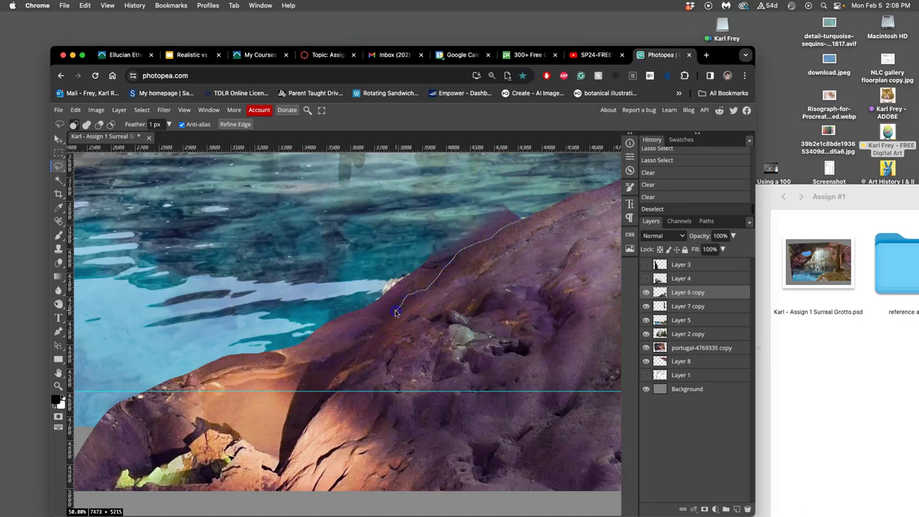
pyautogui.moveTo(301, 341)
pyautogui.mouseDown()
pyautogui.moveTo(288, 320)
pyautogui.moveTo(302, 282)
pyautogui.moveTo(401, 207)
pyautogui.moveTo(494, 179)
pyautogui.moveTo(531, 186)
pyautogui.mouseUp()
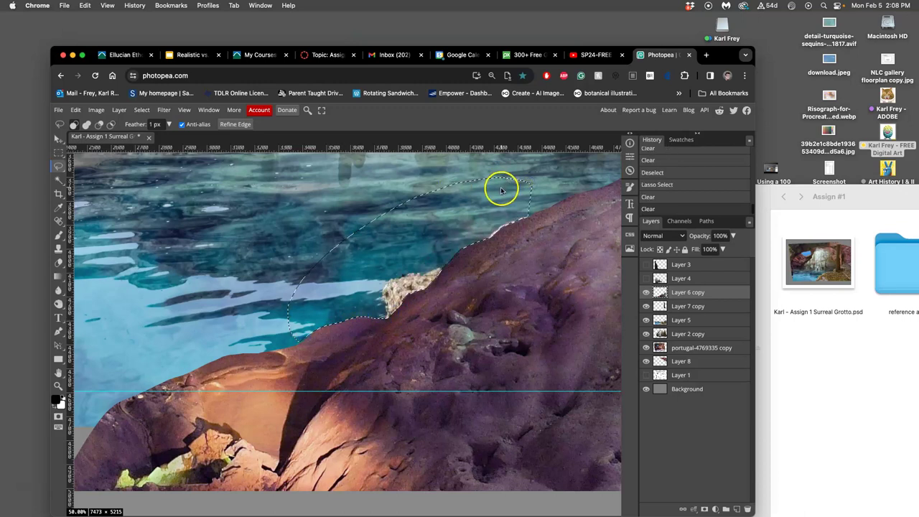
pyautogui.press('Delete')
pyautogui.press('Delete')
pyautogui.press('Delete')
pyautogui.hotkey('ctrl', 'd')
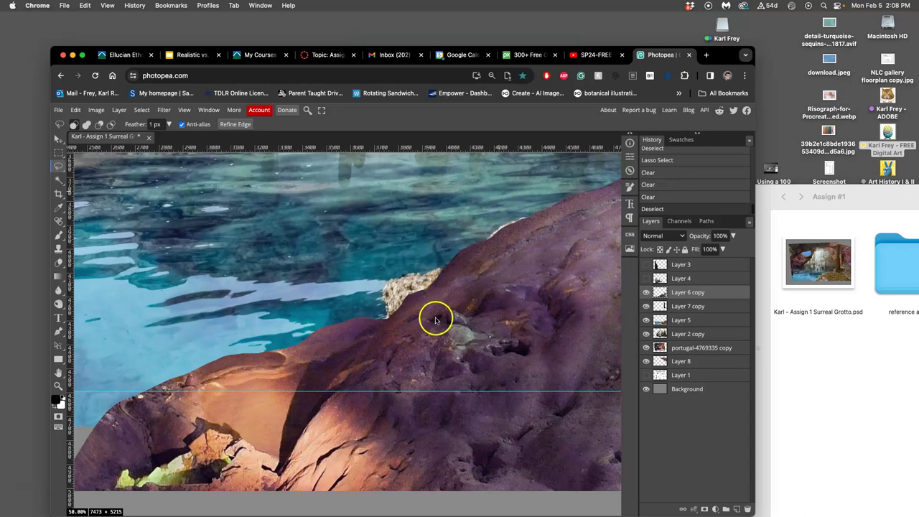
# - Toggle the visibility of Layer 4 and Layer 6 copy to compare the composition with and without each rock layer
pyautogui.scroll(-3, 445, 289)
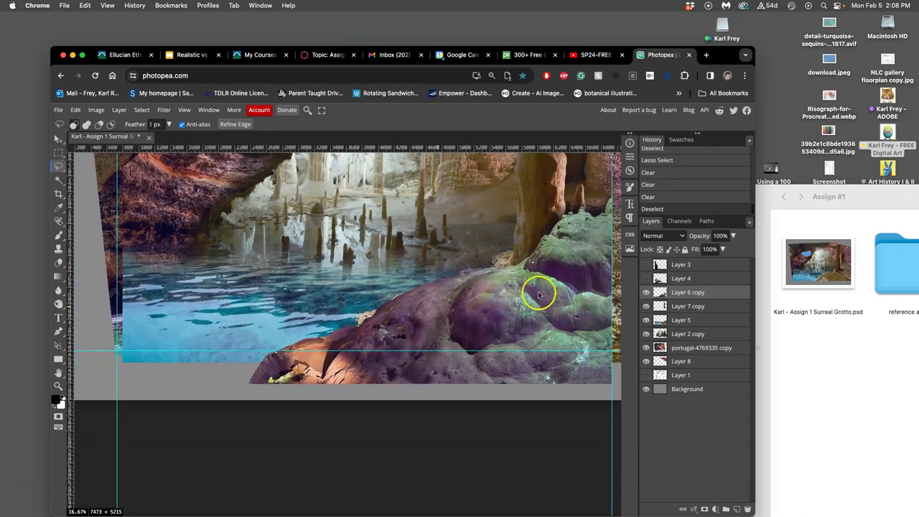
pyautogui.click(646, 279)
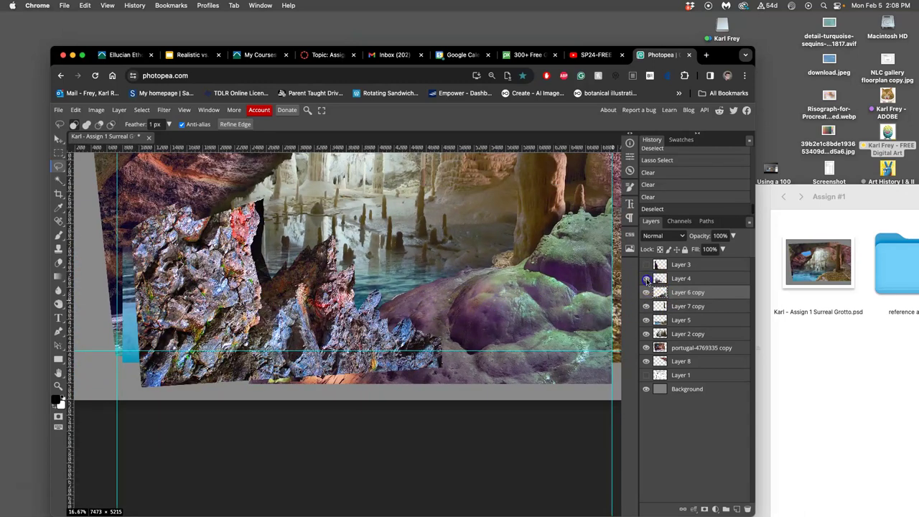
pyautogui.click(646, 279)
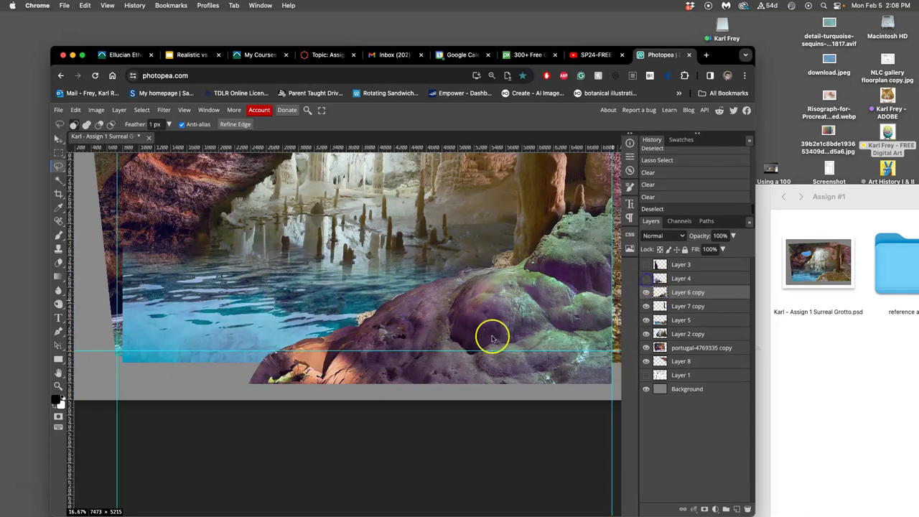
pyautogui.doubleClick(648, 281)
pyautogui.click(646, 292)
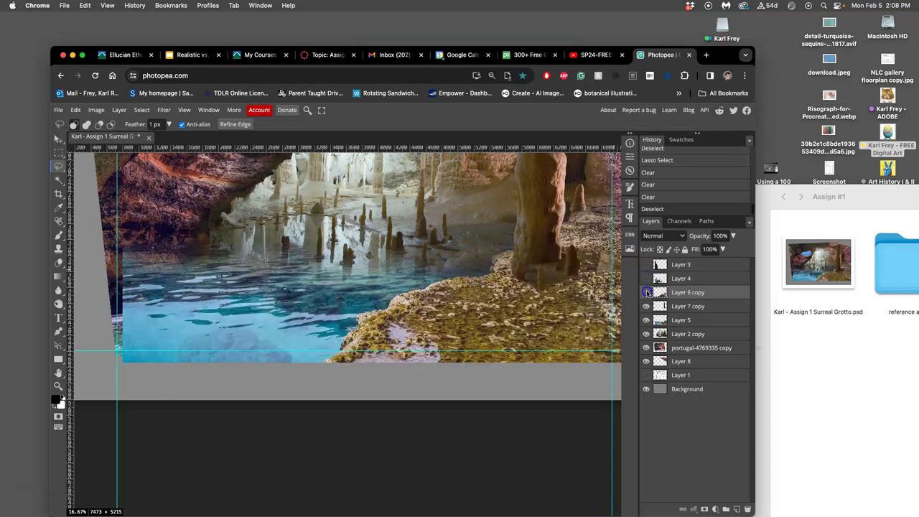
pyautogui.click(646, 292)
pyautogui.click(647, 292)
pyautogui.click(647, 292)
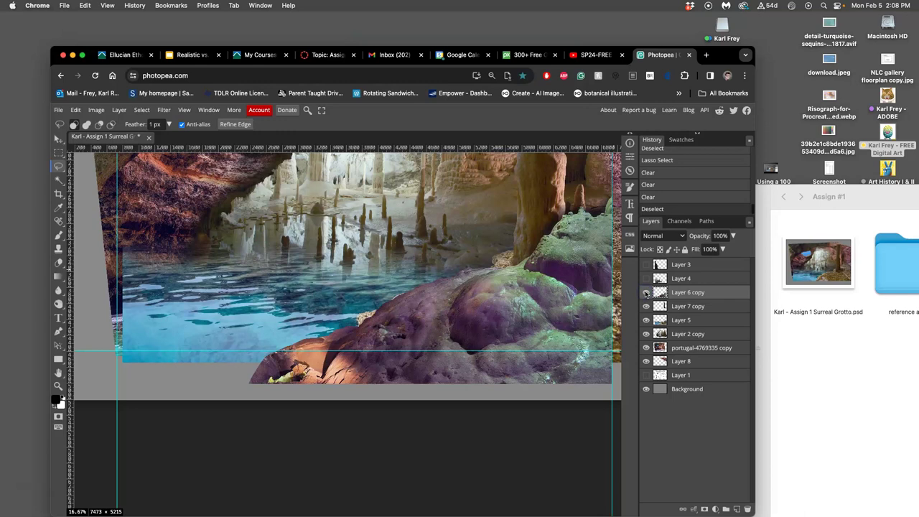
pyautogui.moveTo(505, 296); pyautogui.dragTo(497, 359)
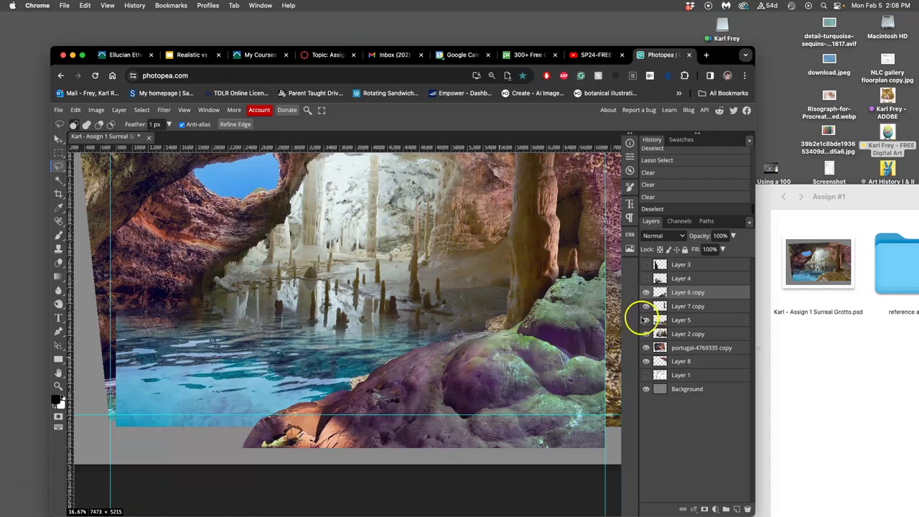
# - Warp Layer 6 copy so the purple rock's crest sinks lower along the water and uncovers the textured rock behind it
pyautogui.press('super+alt+t')
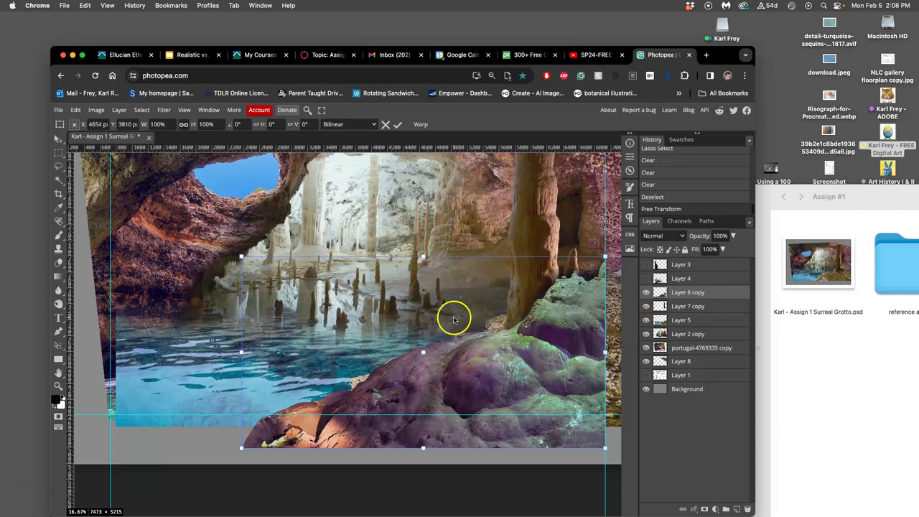
pyautogui.rightClick(398, 324)
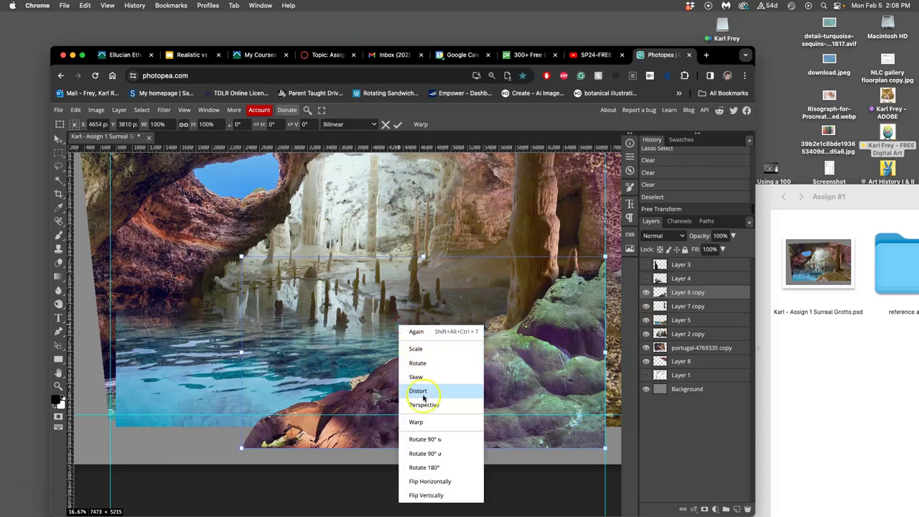
pyautogui.click(416, 421)
pyautogui.moveTo(410, 352); pyautogui.dragTo(371, 374)
pyautogui.moveTo(496, 341); pyautogui.dragTo(525, 399)
pyautogui.moveTo(566, 374); pyautogui.dragTo(567, 374)
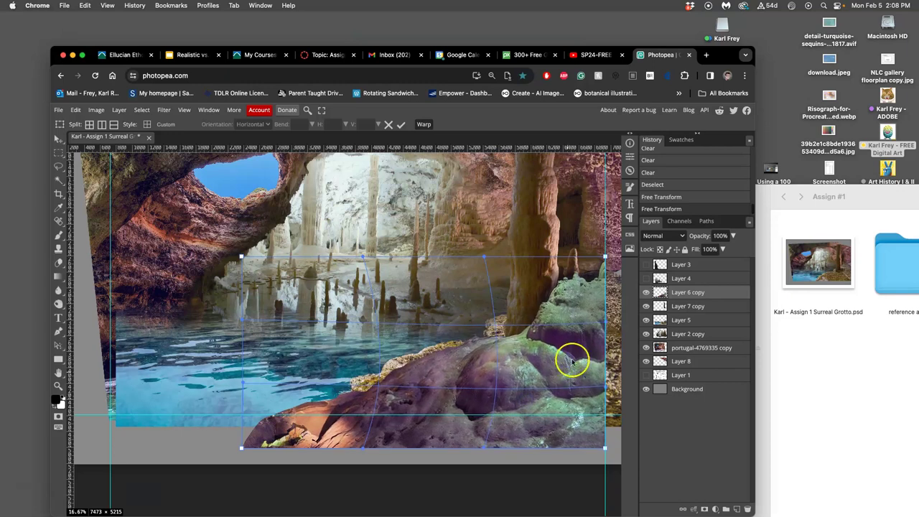
pyautogui.press('Return')
# - Erase the purple rock's edge on Layer 6 copy where the textured rock meets the water
pyautogui.press('super+equal')
pyautogui.press('super+equal')
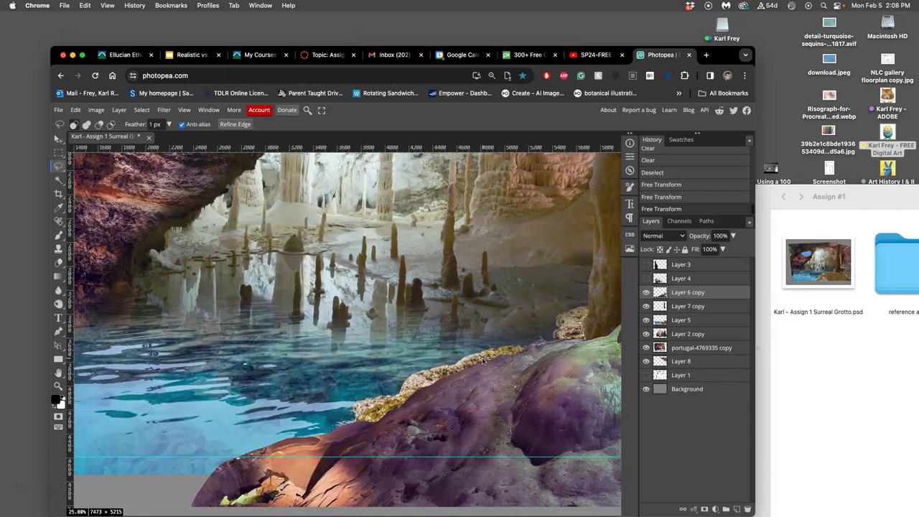
pyautogui.moveTo(248, 210); pyautogui.dragTo(202, 169)
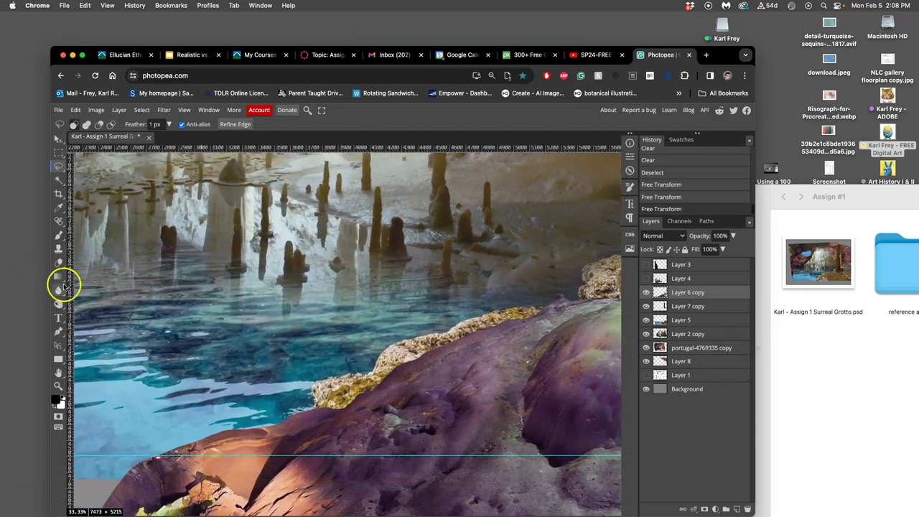
pyautogui.click(59, 262)
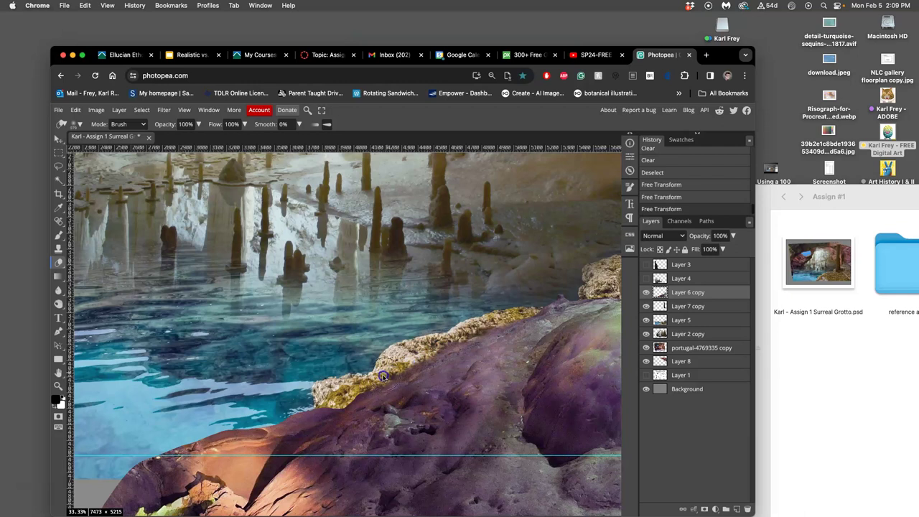
pyautogui.click(304, 403)
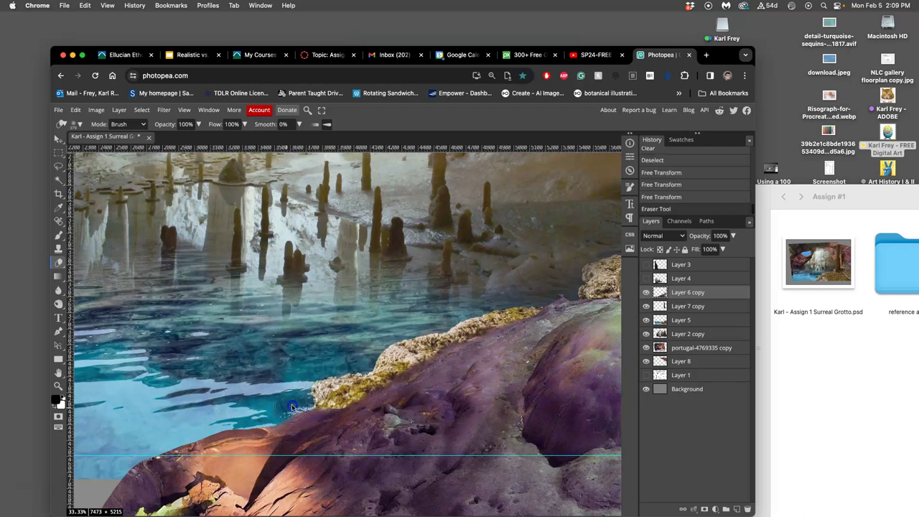
pyautogui.moveTo(319, 392)
pyautogui.mouseDown()
pyautogui.moveTo(276, 417)
pyautogui.moveTo(343, 392)
pyautogui.mouseUp()
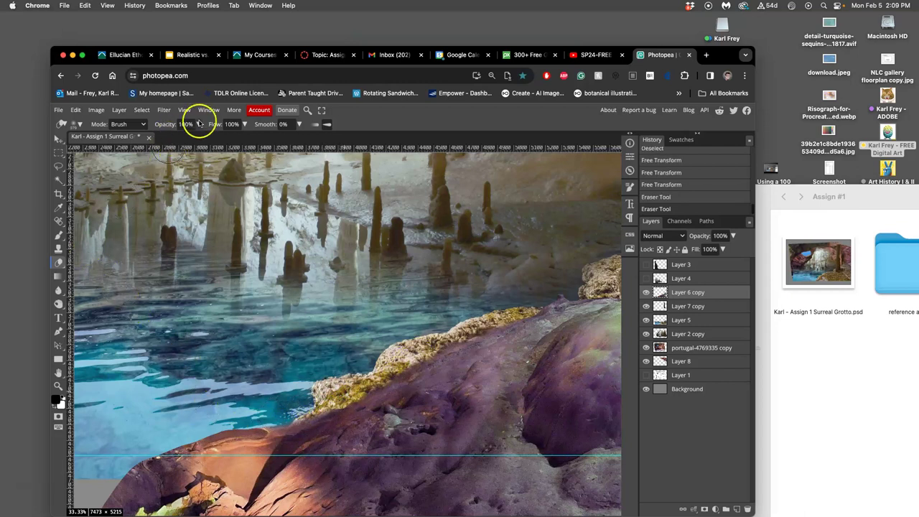
# - Set the Eraser opacity to 39% and soften the purple rock's upper edge along the textured rock
pyautogui.click(199, 124)
pyautogui.click(177, 138)
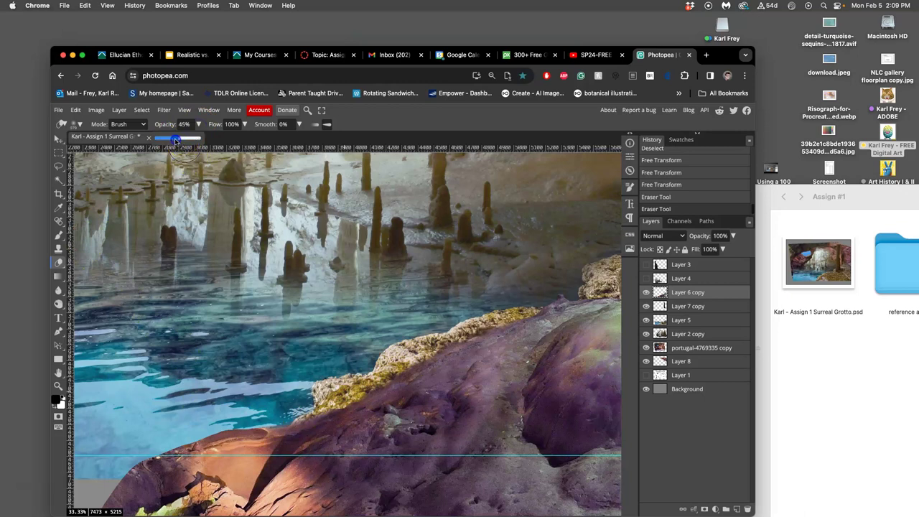
pyautogui.click(516, 313)
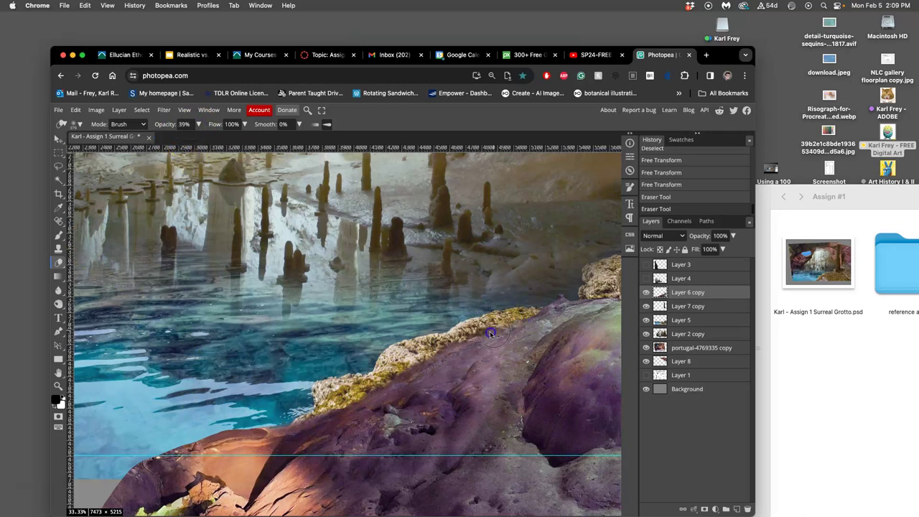
pyautogui.moveTo(443, 354); pyautogui.dragTo(388, 382)
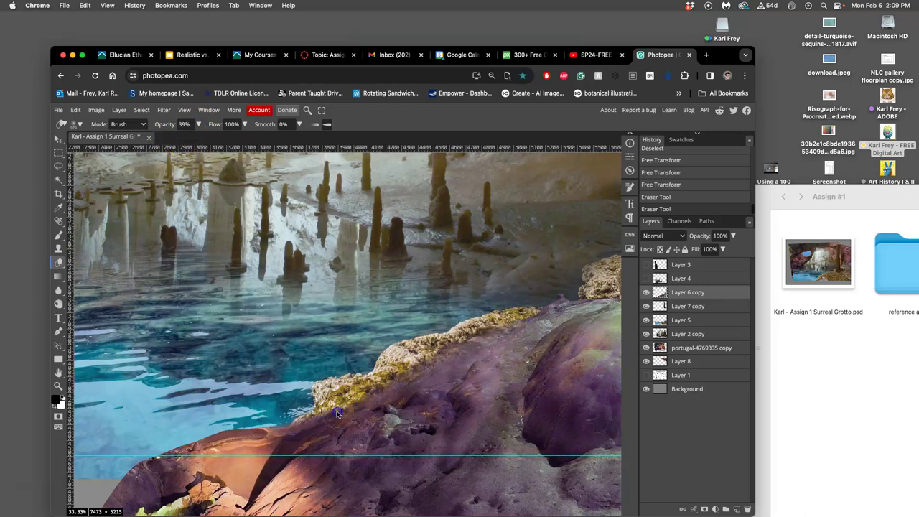
pyautogui.click(407, 390)
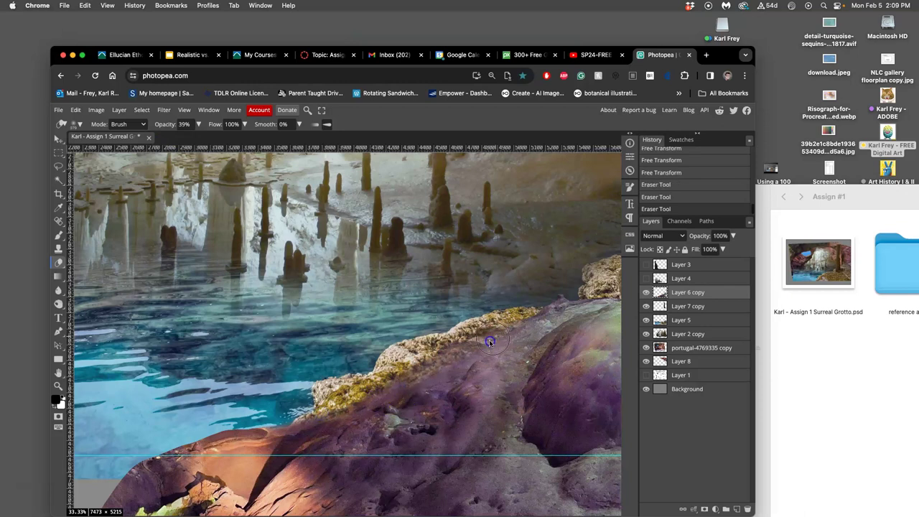
# - Try fading more of the purple slope beside the textured rock with the Eraser, and undo those strokes
pyautogui.click(404, 380)
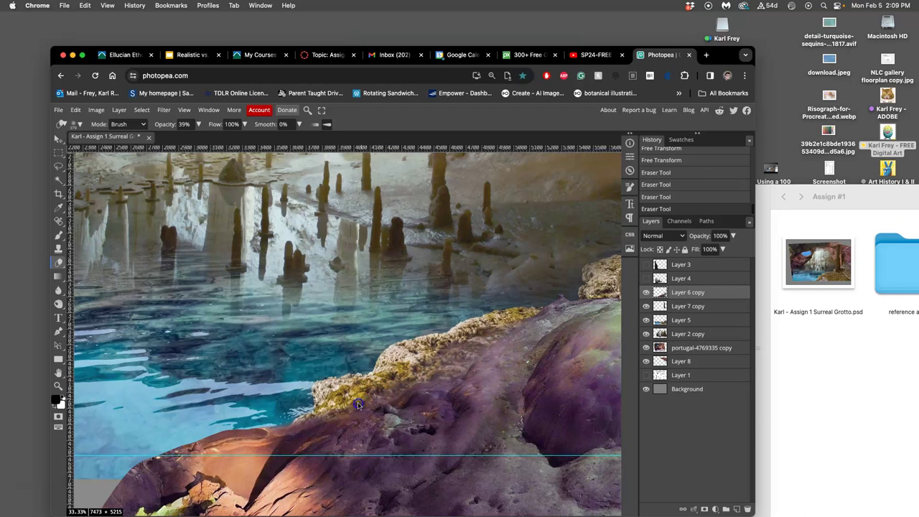
pyautogui.click(393, 387)
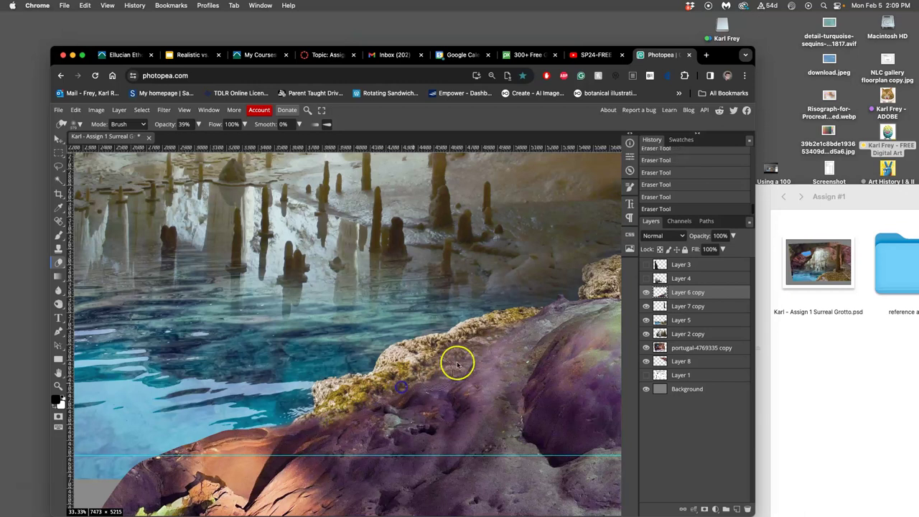
pyautogui.press('super+z')
pyautogui.hotkey('ctrl', 'z')
pyautogui.hotkey('ctrl', 'z')
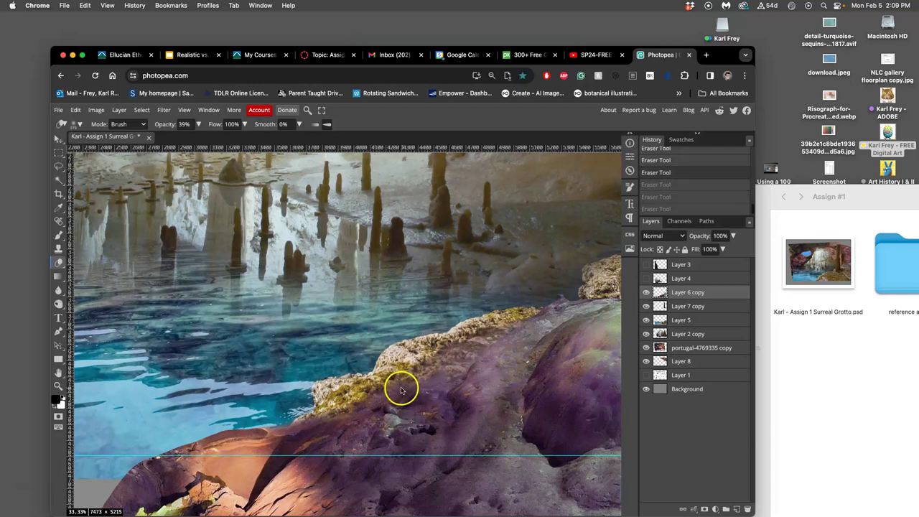
pyautogui.hotkey('ctrl', 'z')
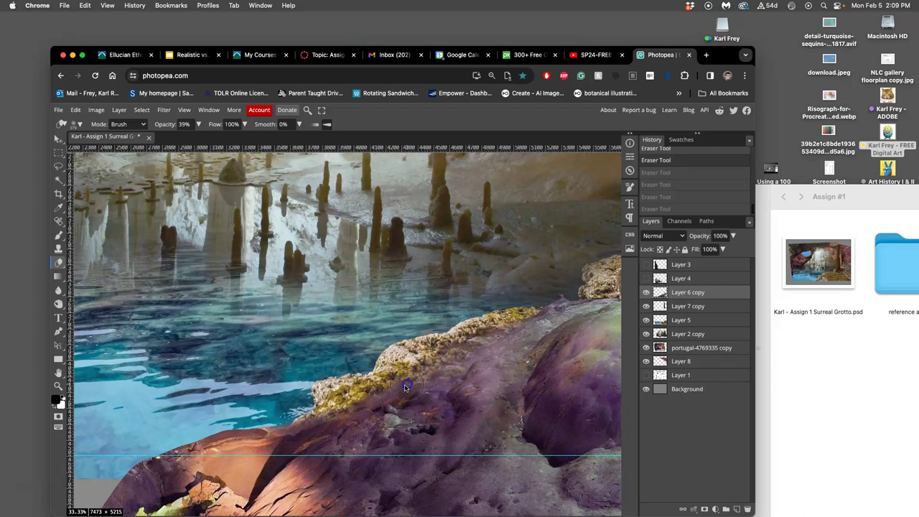
# - Partially erase patches of the purple slope and the rounded boulder on Layer 6 copy at 39% opacity
pyautogui.click(519, 361)
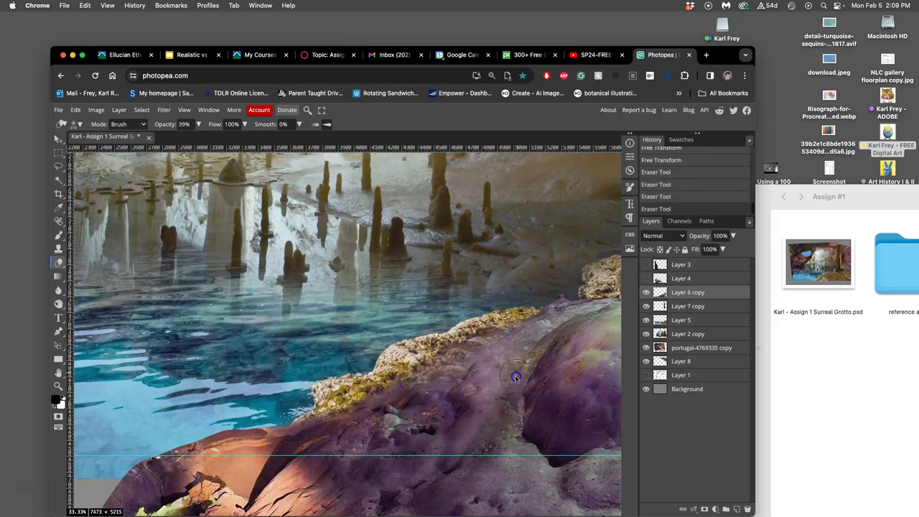
pyautogui.moveTo(515, 375)
pyautogui.mouseDown()
pyautogui.moveTo(498, 414)
pyautogui.moveTo(460, 459)
pyautogui.moveTo(443, 459)
pyautogui.mouseUp()
pyautogui.scroll(-3, 498, 369)
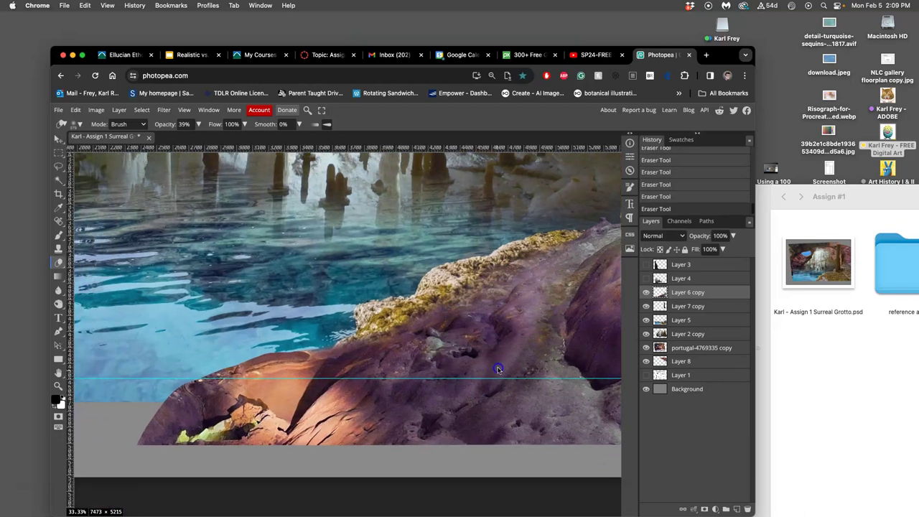
pyautogui.moveTo(498, 369); pyautogui.dragTo(309, 397)
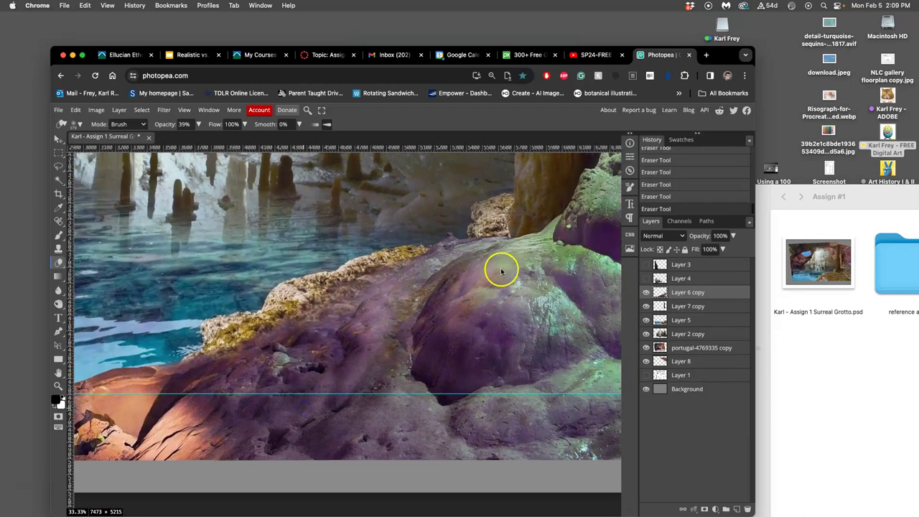
pyautogui.moveTo(503, 269)
pyautogui.mouseDown()
pyautogui.moveTo(495, 270)
pyautogui.moveTo(541, 252)
pyautogui.moveTo(533, 250)
pyautogui.mouseUp()
# - Partially erase the green rock's outer side beside the vertical guide on Layer 6 copy, letting the texture beneath show through
pyautogui.moveTo(481, 329); pyautogui.dragTo(401, 385)
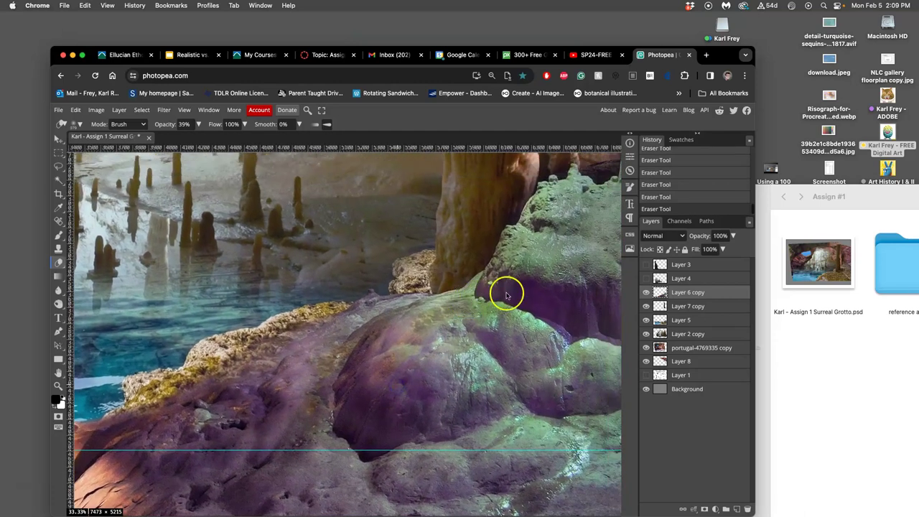
pyautogui.moveTo(529, 298); pyautogui.dragTo(451, 315)
pyautogui.moveTo(518, 251); pyautogui.dragTo(519, 251)
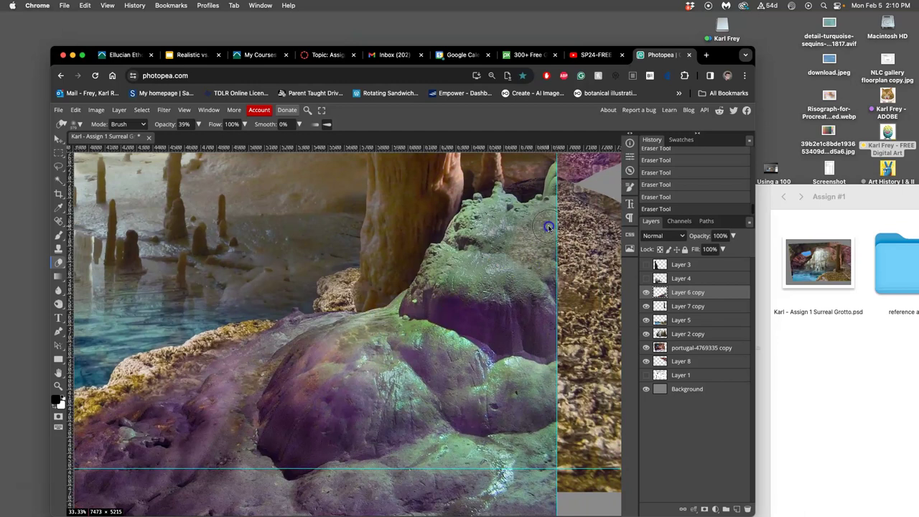
pyautogui.scroll(2, 460, 394)
pyautogui.hscroll(1, 459, 395)
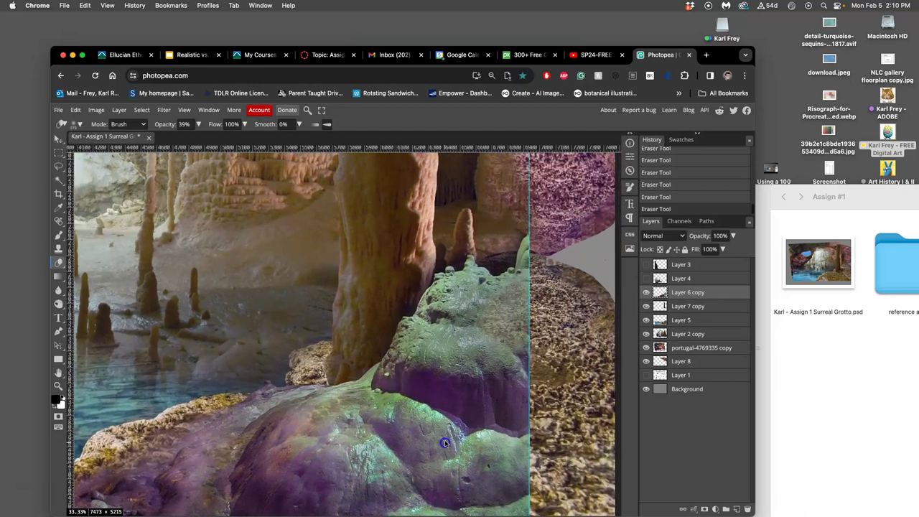
pyautogui.moveTo(494, 294); pyautogui.dragTo(493, 293)
pyautogui.moveTo(505, 283); pyautogui.dragTo(529, 277)
pyautogui.moveTo(494, 350); pyautogui.dragTo(509, 356)
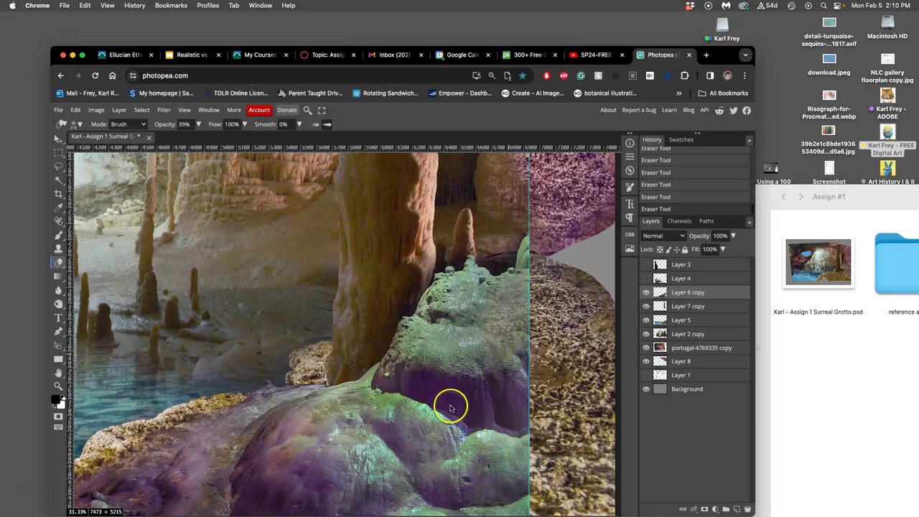
pyautogui.moveTo(451, 400); pyautogui.dragTo(524, 297)
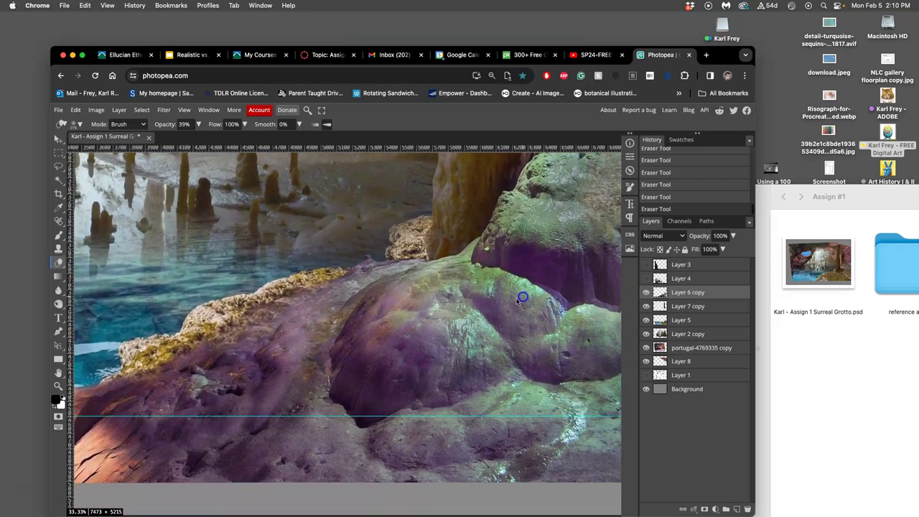
pyautogui.moveTo(454, 343); pyautogui.dragTo(501, 343)
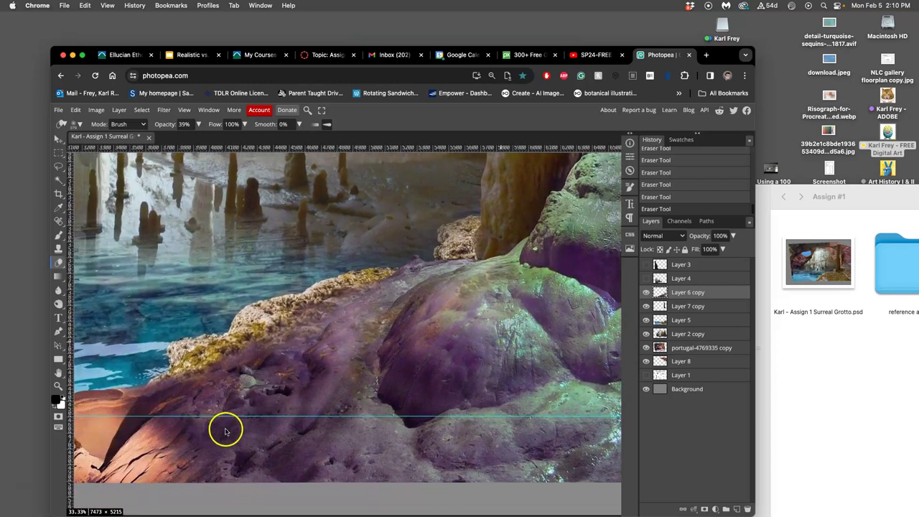
# - Partially erase the lower purple slope around the horizontal guide, toward the orange rock, on Layer 6 copy at 39% opacity
pyautogui.moveTo(324, 388)
pyautogui.mouseDown()
pyautogui.moveTo(339, 359)
pyautogui.moveTo(307, 400)
pyautogui.moveTo(308, 412)
pyautogui.moveTo(323, 411)
pyautogui.moveTo(329, 406)
pyautogui.moveTo(285, 411)
pyautogui.moveTo(286, 403)
pyautogui.moveTo(345, 424)
pyautogui.moveTo(282, 421)
pyautogui.mouseUp()
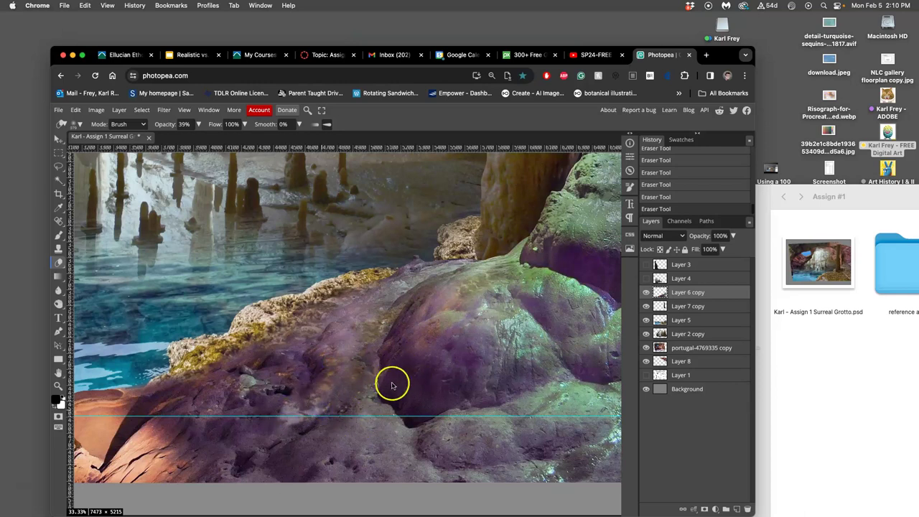
pyautogui.hscroll(-5, 348, 398)
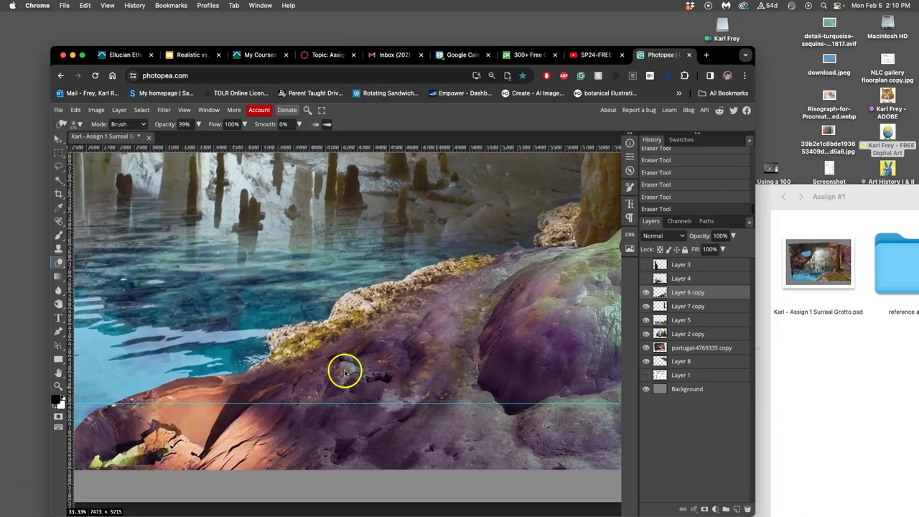
pyautogui.moveTo(344, 373); pyautogui.dragTo(301, 424)
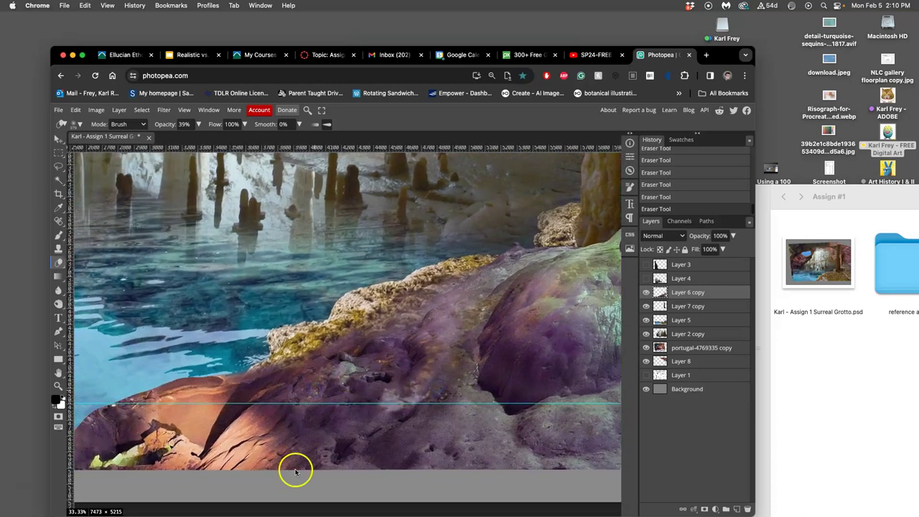
# - Examine the foreground rocks within the whole composition and the area where the column meets the green rock
pyautogui.scroll(-3, 390, 418)
pyautogui.scroll(-3, 390, 418)
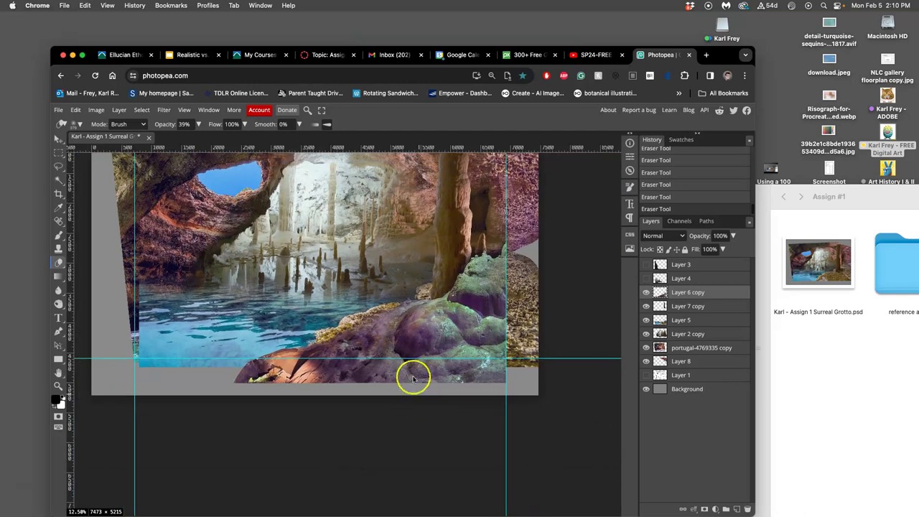
pyautogui.scroll(2, 412, 376)
pyautogui.hscroll(-2, 412, 376)
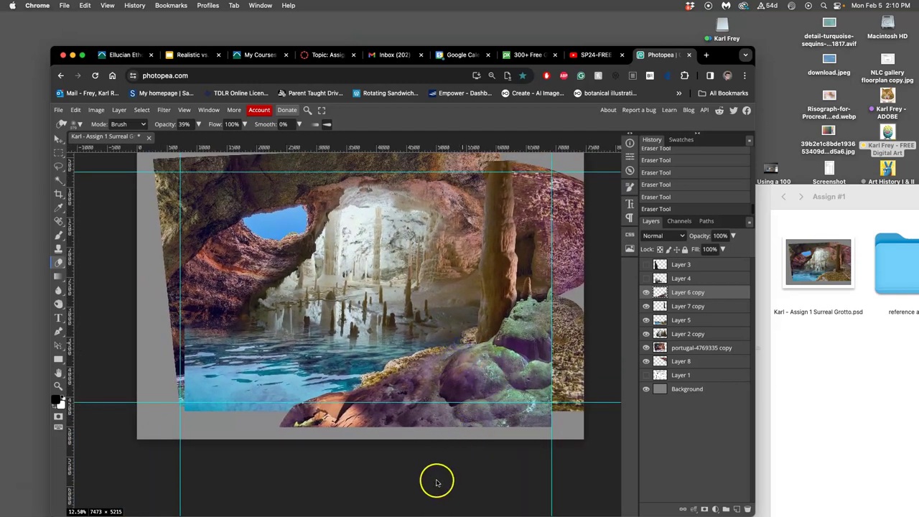
pyautogui.scroll(1, 435, 482)
pyautogui.hscroll(-2, 435, 482)
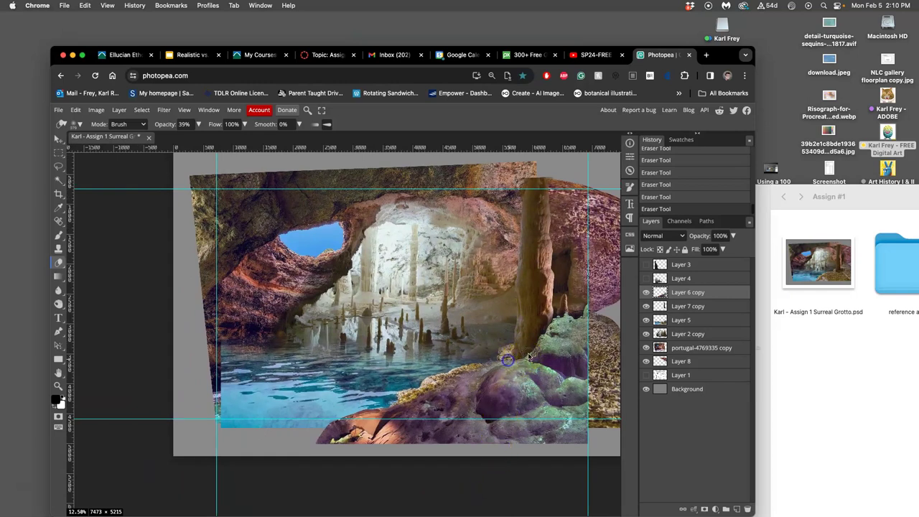
pyautogui.moveTo(512, 361)
pyautogui.mouseDown()
pyautogui.moveTo(443, 410)
pyautogui.moveTo(441, 431)
pyautogui.moveTo(532, 369)
pyautogui.moveTo(562, 332)
pyautogui.moveTo(281, 362)
pyautogui.mouseUp()
pyautogui.press('super+plus')
pyautogui.press('super+plus')
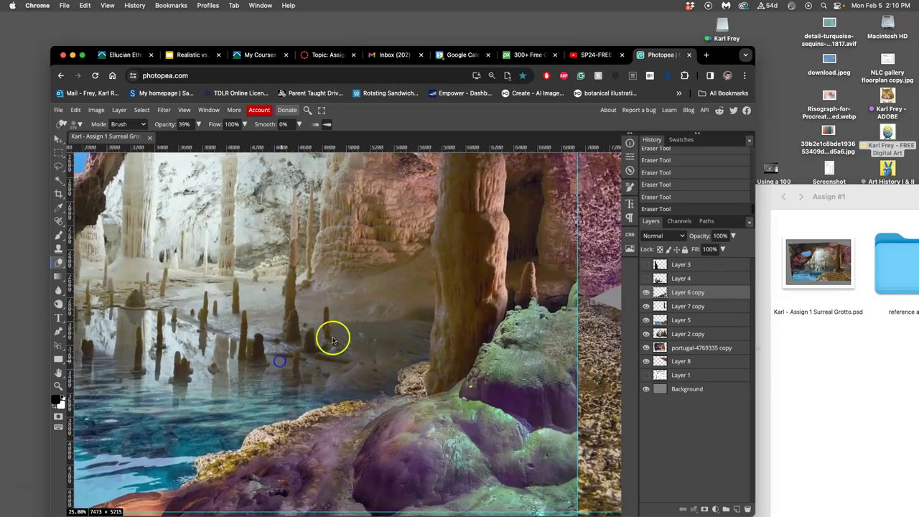
# - Soften the green rock's upper edge beside the column with the Eraser, undoing the first strokes and erasing the edge again
pyautogui.moveTo(491, 319)
pyautogui.mouseDown()
pyautogui.moveTo(474, 339)
pyautogui.moveTo(470, 371)
pyautogui.moveTo(558, 285)
pyautogui.moveTo(551, 293)
pyautogui.moveTo(561, 297)
pyautogui.mouseUp()
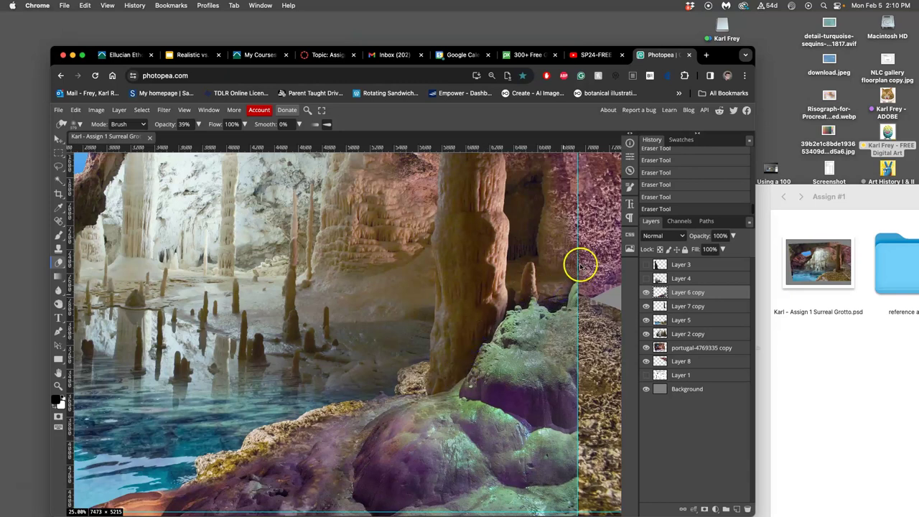
pyautogui.press('super+z')
pyautogui.hotkey('ctrl', 'z')
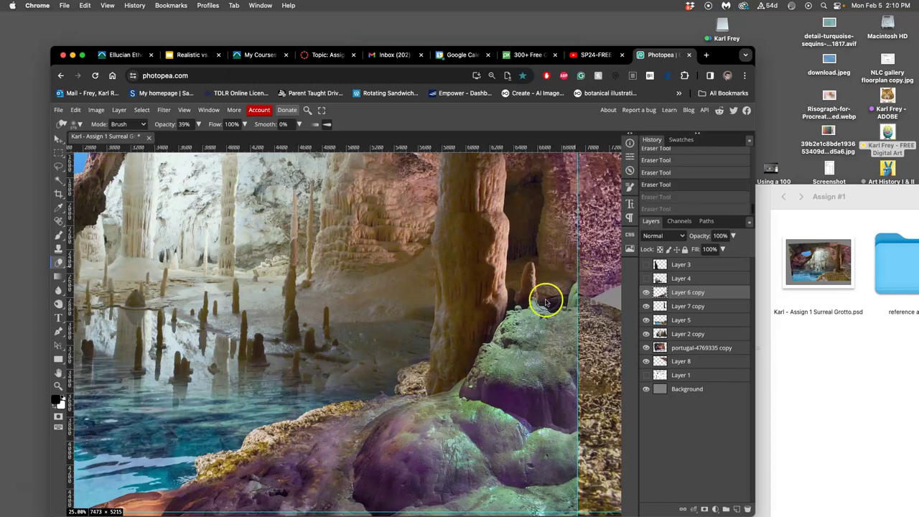
pyautogui.moveTo(490, 333)
pyautogui.mouseDown()
pyautogui.moveTo(474, 345)
pyautogui.moveTo(490, 331)
pyautogui.mouseUp()
pyautogui.hscroll(-3, 437, 359)
pyautogui.scroll(-2, 438, 359)
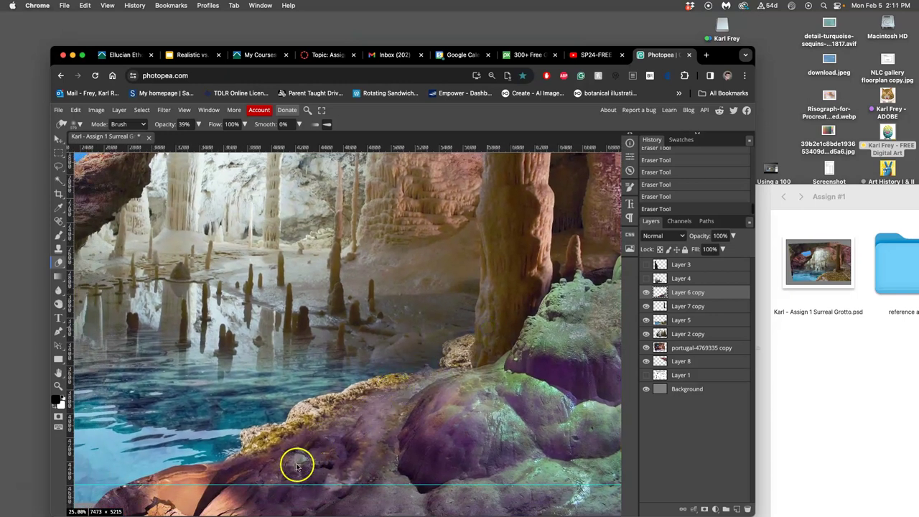
# - Select Layer 5 and show the jagged blue-red rock on Layer 4
pyautogui.scroll(-5, 287, 452)
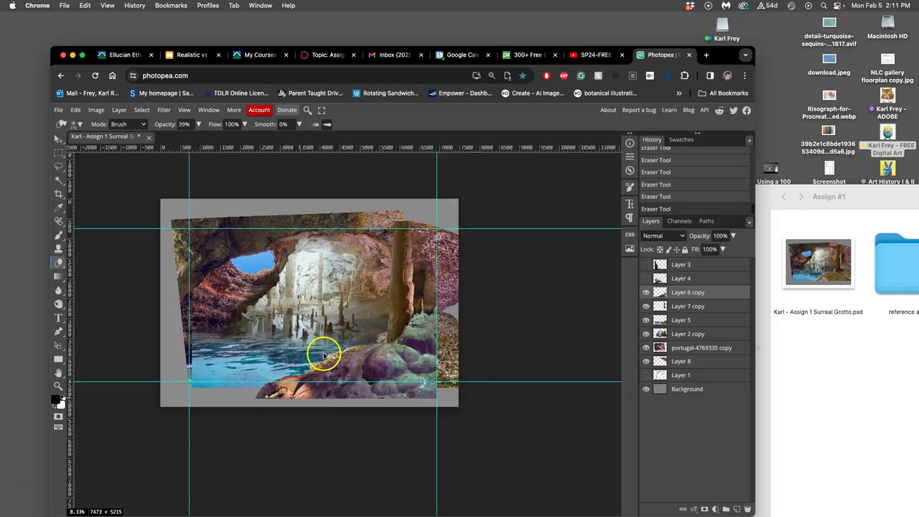
pyautogui.click(679, 320)
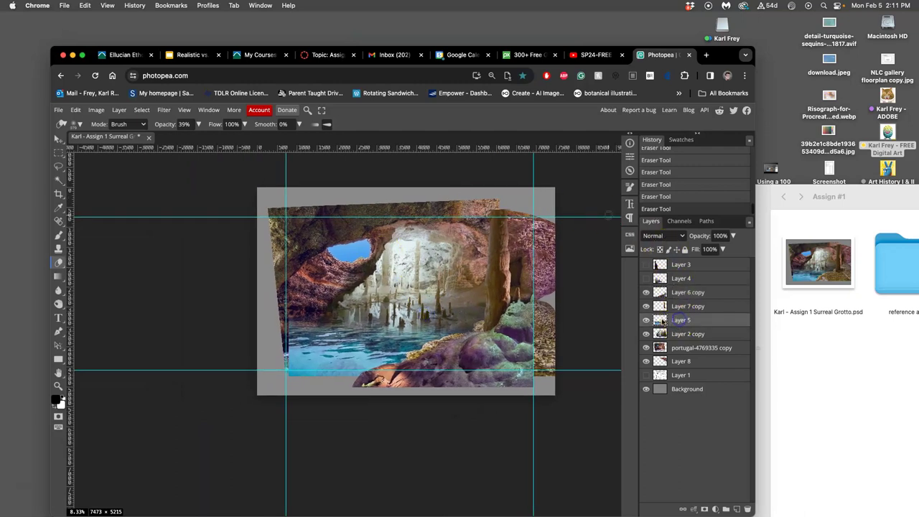
pyautogui.click(646, 279)
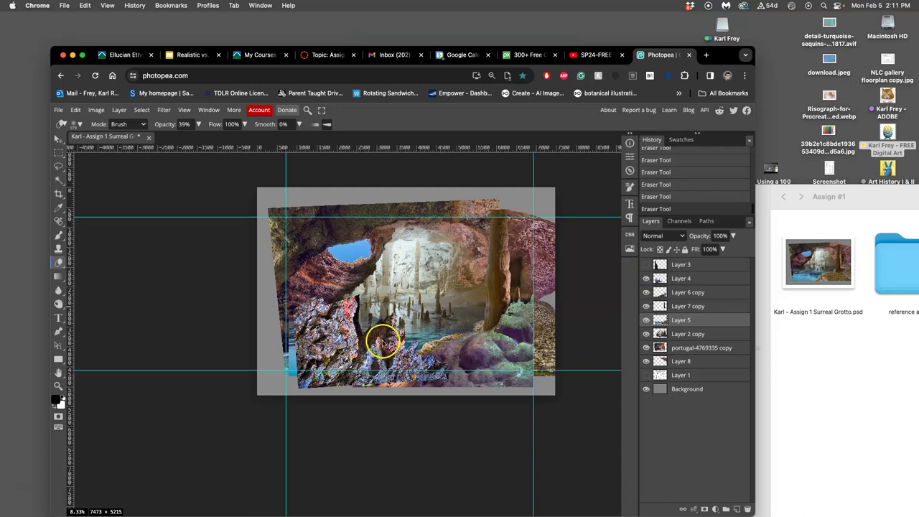
# - Set up the Lasso tool with a 3 px feather for trimming the jagged rock's peaks
pyautogui.scroll(5, 379, 347)
pyautogui.scroll(-2, 380, 341)
pyautogui.hscroll(2, 380, 341)
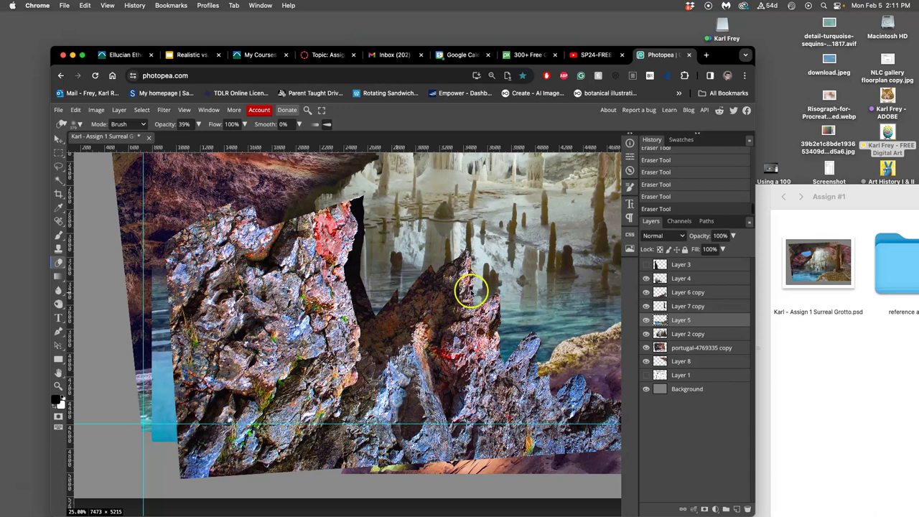
pyautogui.scroll(1, 468, 283)
pyautogui.scroll(1, 428, 284)
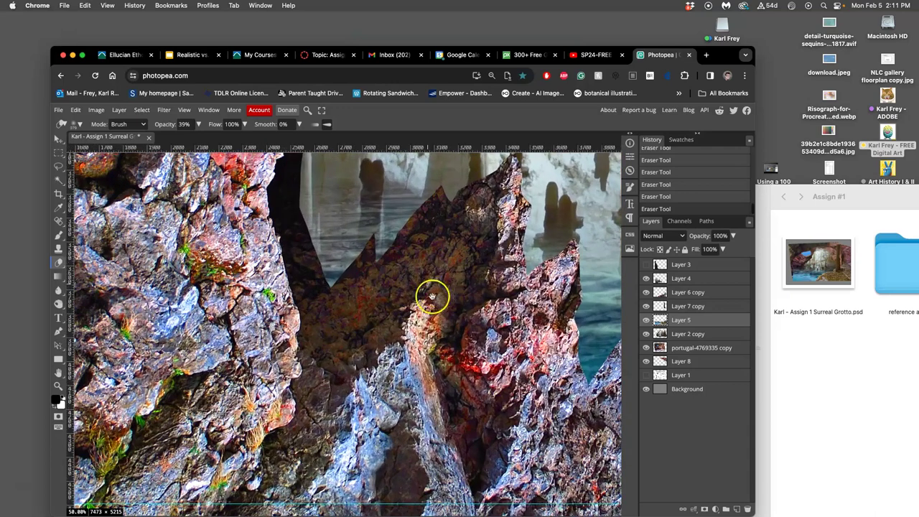
pyautogui.hscroll(2, 431, 294)
pyautogui.hscroll(2, 298, 316)
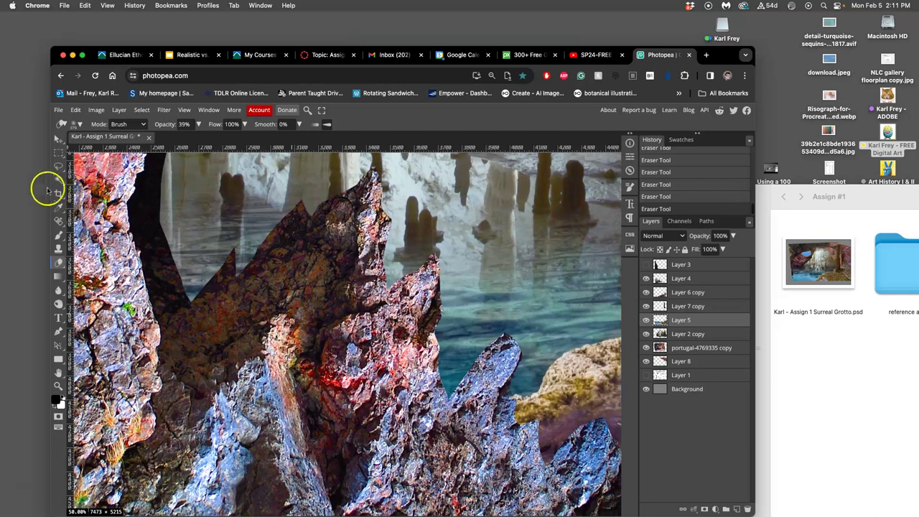
pyautogui.click(59, 167)
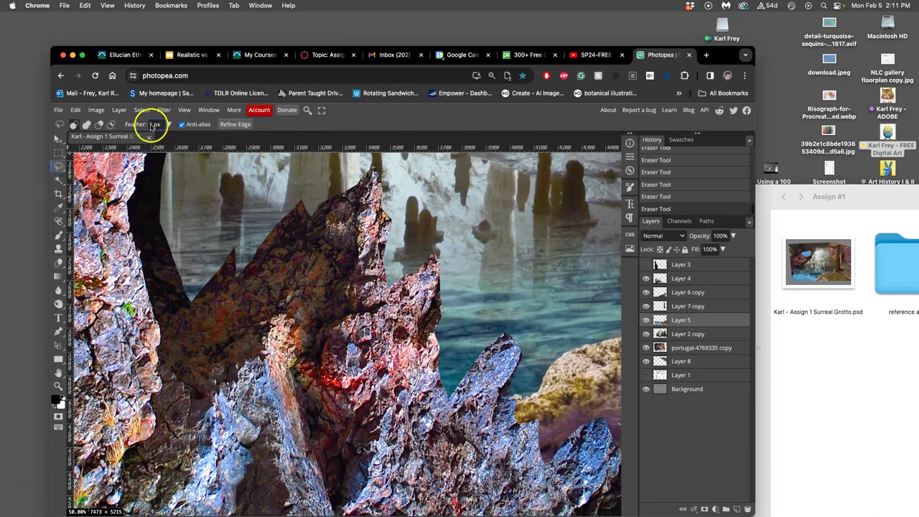
pyautogui.doubleClick(148, 125)
pyautogui.moveTo(153, 126); pyautogui.dragTo(149, 127)
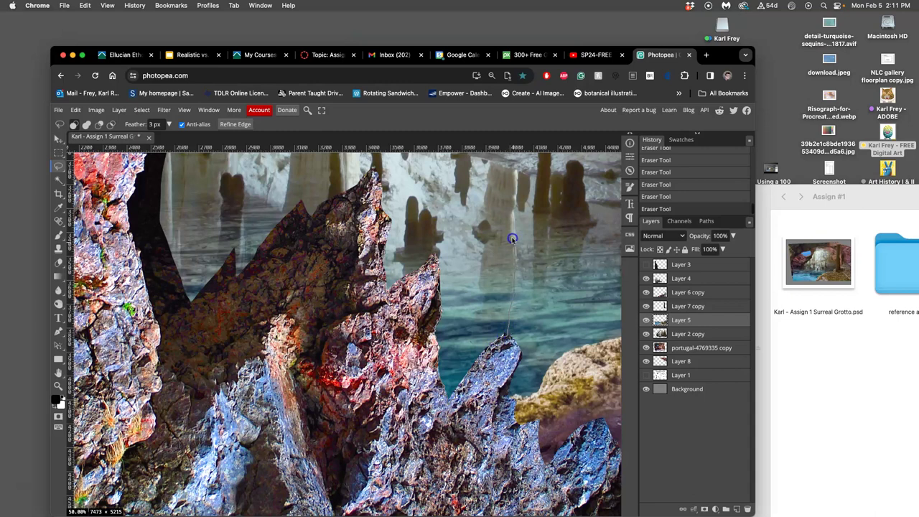
# - Lasso the fringe of the jagged peaks beside the water, undo clearing it on Layer 5, and clear it from Layer 4
pyautogui.moveTo(434, 205)
pyautogui.mouseDown()
pyautogui.moveTo(422, 215)
pyautogui.moveTo(426, 225)
pyautogui.mouseUp()
pyautogui.press('Delete')
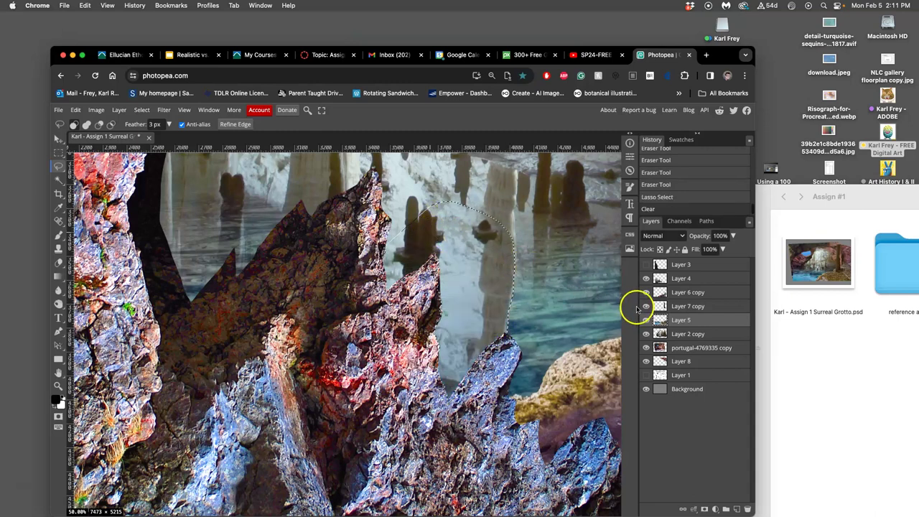
pyautogui.press('super+z')
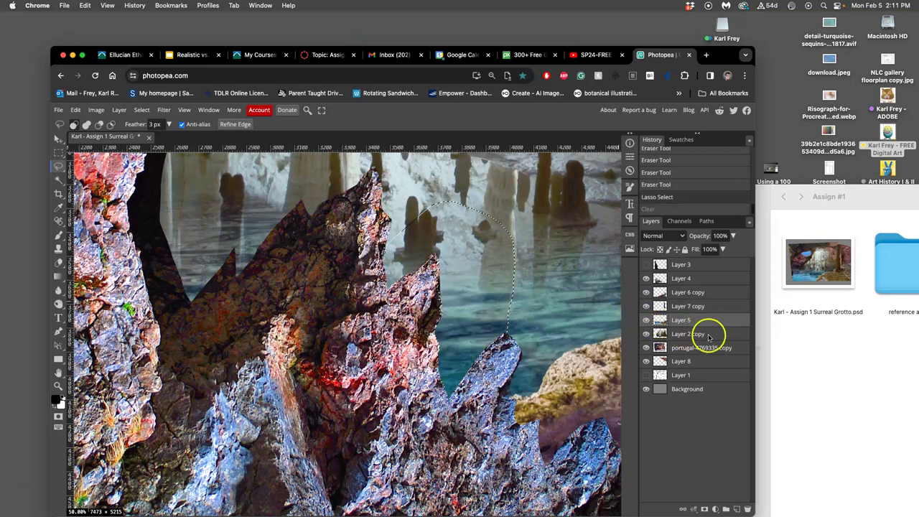
pyautogui.click(682, 280)
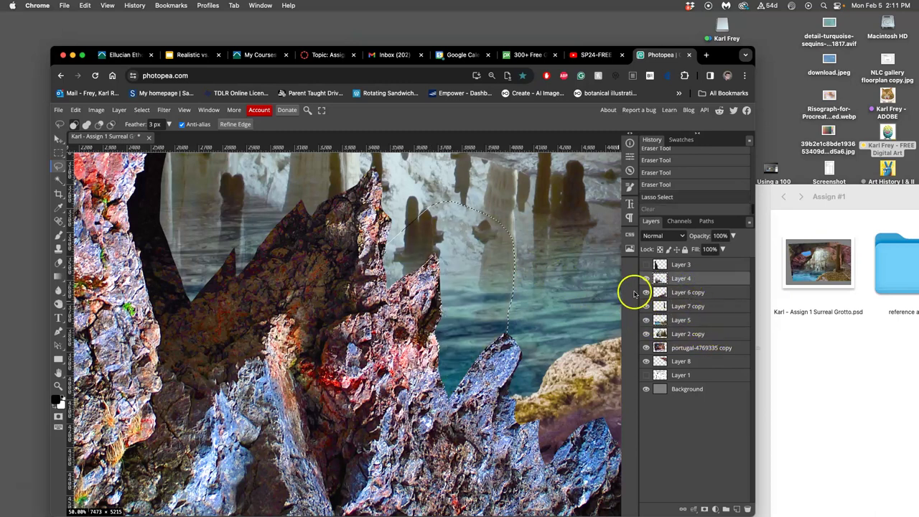
pyautogui.press('super+shift+z')
pyautogui.press('Delete')
pyautogui.press('Delete')
pyautogui.press('Delete')
pyautogui.press('Delete')
pyautogui.press('super+d')
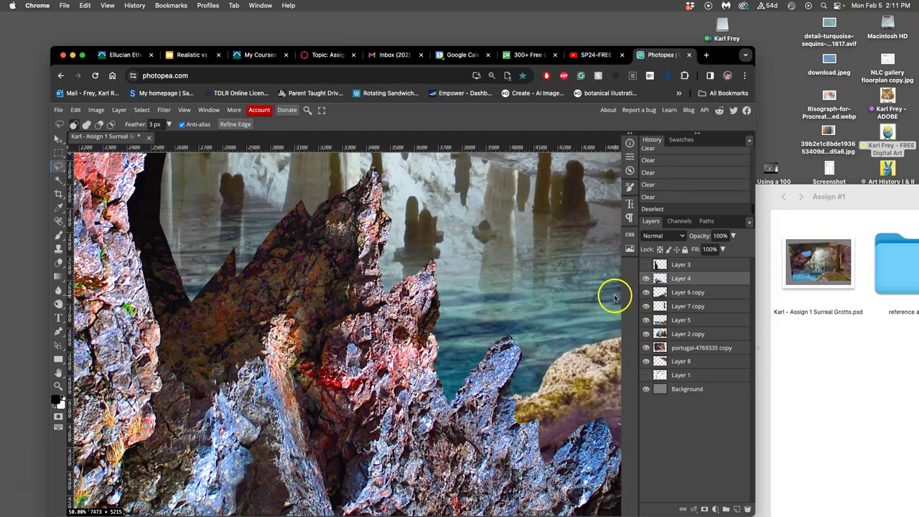
# - Lasso along the low jagged peaks beside the mossy rock, clear that fringe from Layer 4, and drop the selection
pyautogui.moveTo(543, 337); pyautogui.dragTo(506, 320)
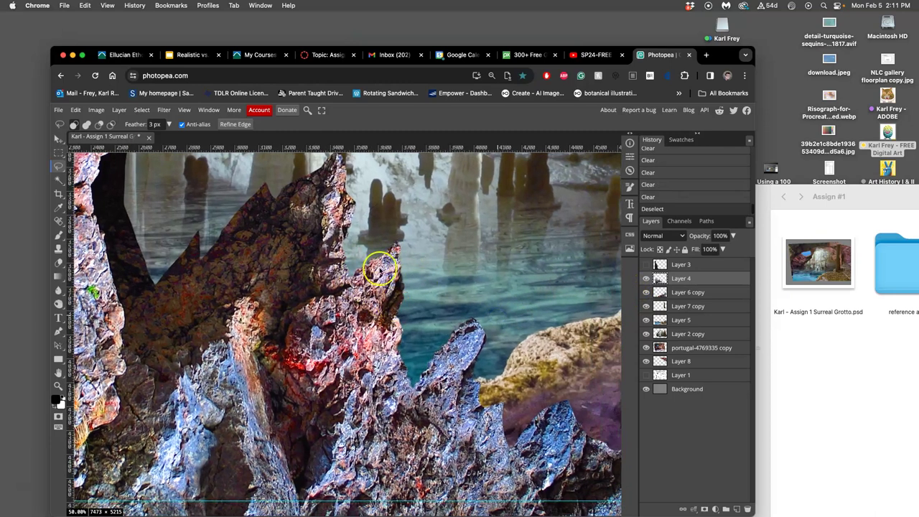
pyautogui.scroll(-2, 375, 296)
pyautogui.hscroll(1, 375, 296)
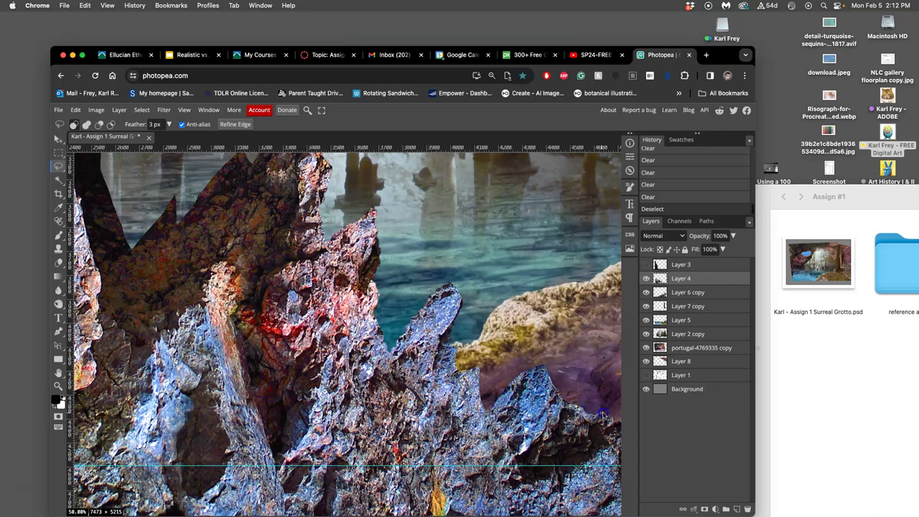
pyautogui.moveTo(604, 415)
pyautogui.mouseDown()
pyautogui.moveTo(611, 389)
pyautogui.moveTo(598, 307)
pyautogui.moveTo(564, 263)
pyautogui.moveTo(507, 288)
pyautogui.mouseUp()
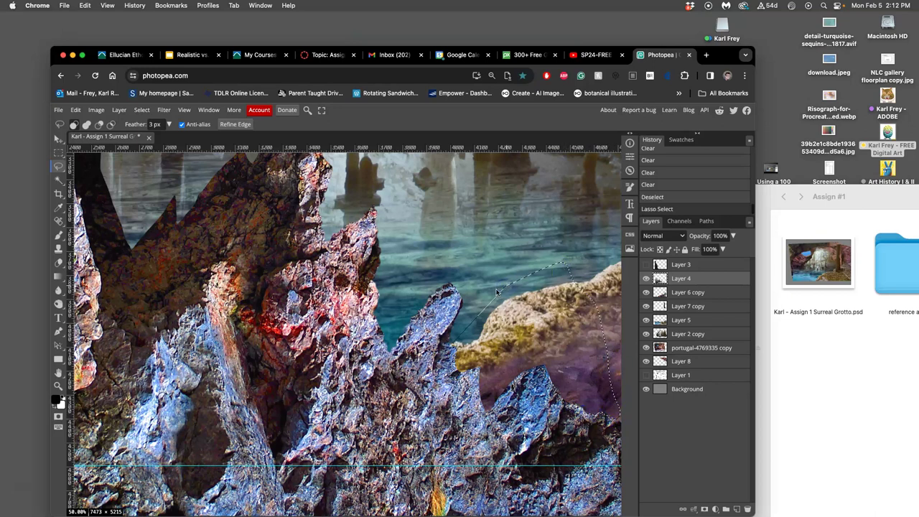
pyautogui.press('Delete')
pyautogui.press('Delete')
pyautogui.press('Delete')
pyautogui.press('Delete')
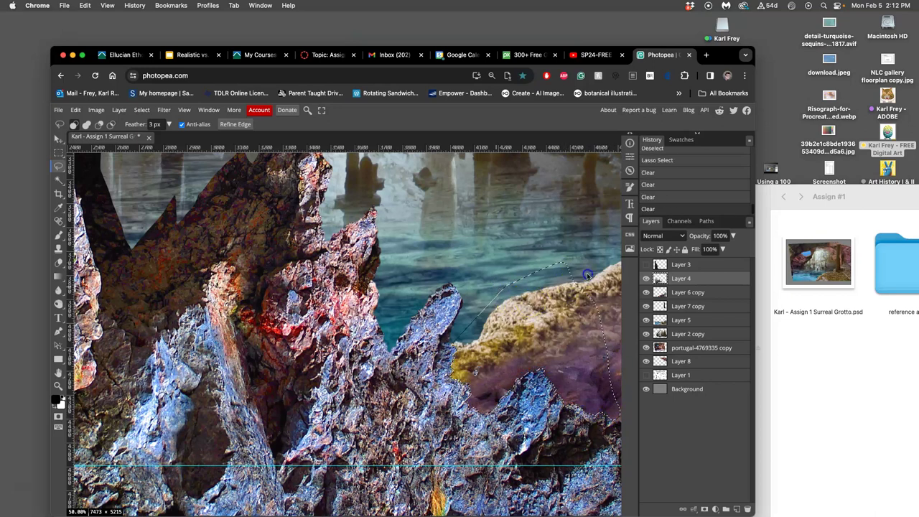
pyautogui.click(576, 289)
# - Lasso the upper corner at the jagged rock's far end over the purple slope, clear it from Layer 4, and deselect
pyautogui.hscroll(4, 555, 317)
pyautogui.scroll(-2, 554, 318)
pyautogui.click(465, 309)
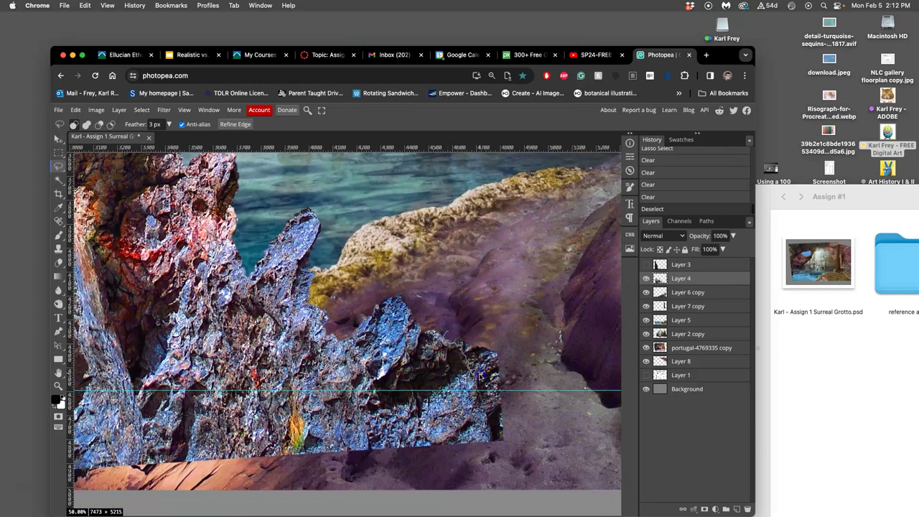
pyautogui.moveTo(520, 406)
pyautogui.mouseDown()
pyautogui.moveTo(566, 338)
pyautogui.moveTo(487, 281)
pyautogui.moveTo(449, 329)
pyautogui.mouseUp()
pyautogui.press('Delete')
pyautogui.click(435, 282)
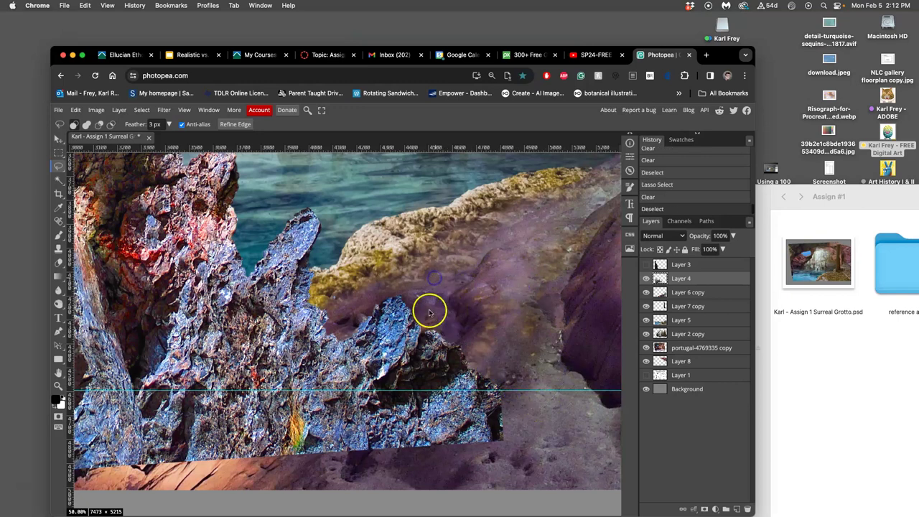
# - Lasso around the pointed tip of the red-tinted peak beside the water and clear it from Layer 4
pyautogui.hscroll(-5, 496, 287)
pyautogui.hscroll(-5, 471, 307)
pyautogui.scroll(5, 471, 307)
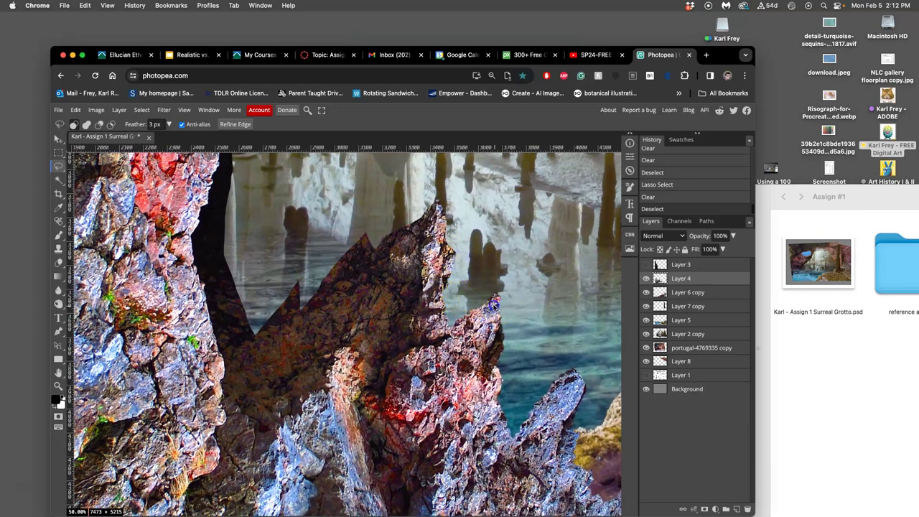
pyautogui.moveTo(516, 298); pyautogui.dragTo(495, 309)
pyautogui.press('Delete')
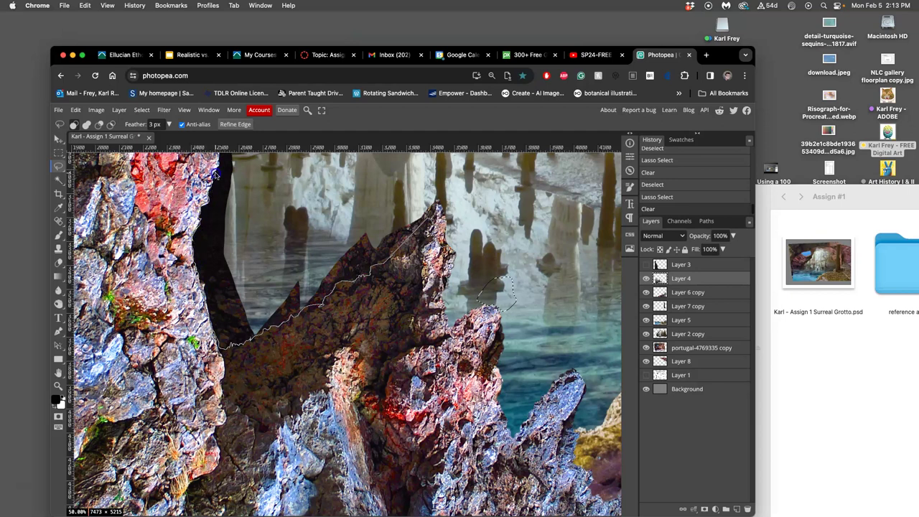
# - Lasso the dark gap between the tall rock face and the shadowed jagged slope, and clear it from Layer 4
pyautogui.scroll(2, 234, 158)
pyautogui.moveTo(220, 166)
pyautogui.mouseDown()
pyautogui.moveTo(234, 158)
pyautogui.moveTo(376, 202)
pyautogui.moveTo(486, 190)
pyautogui.mouseUp()
pyautogui.hscroll(-8, 234, 158)
pyautogui.click(486, 190)
pyautogui.click(610, 193)
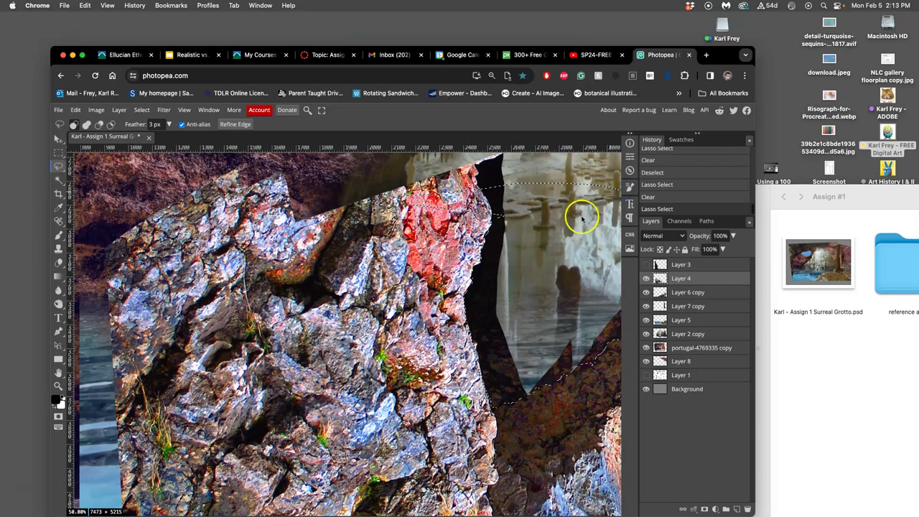
pyautogui.press('Delete')
pyautogui.scroll(-5, 559, 223)
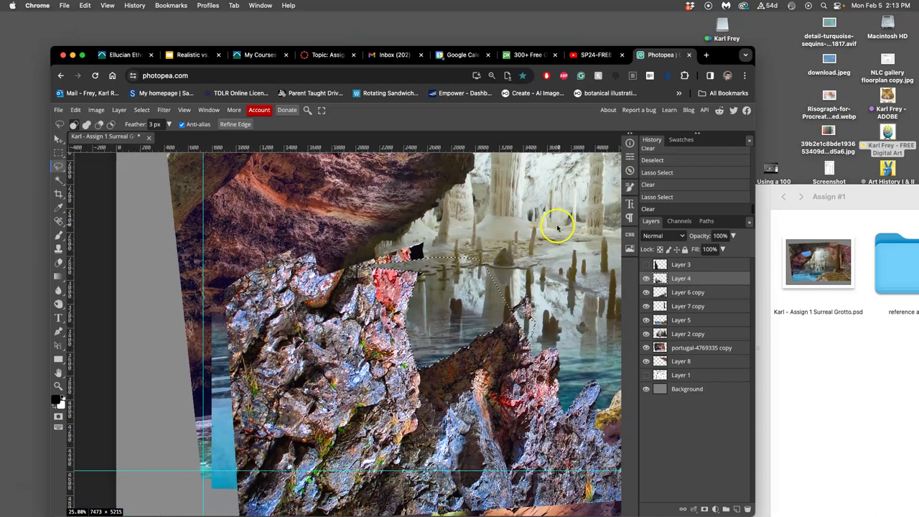
# - Undo the last clear, subtract the area over the tall rock face from the selection, and clear the dark gap again
pyautogui.moveTo(476, 276); pyautogui.dragTo(458, 277)
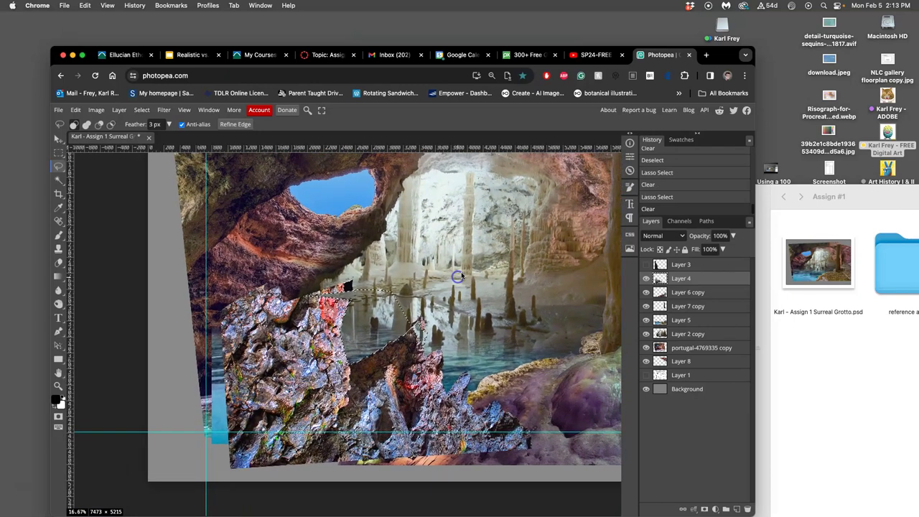
pyautogui.press('super+z')
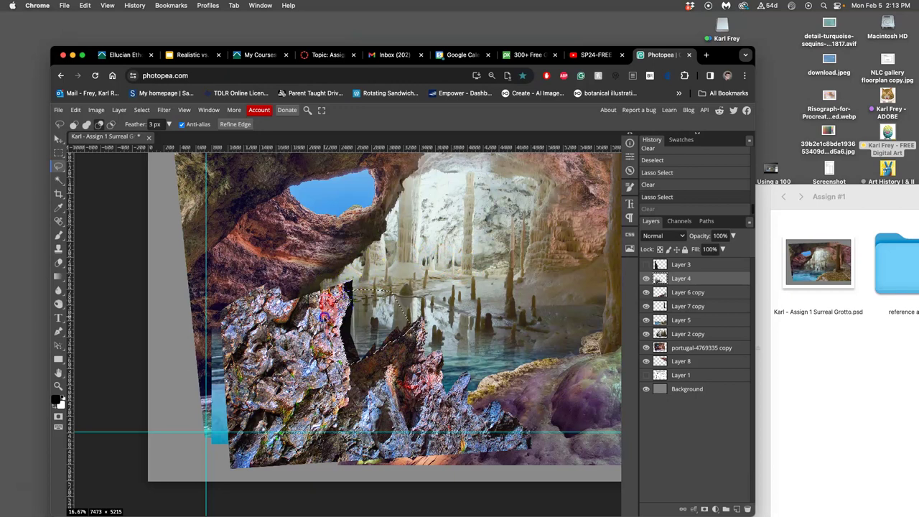
pyautogui.moveTo(324, 316); pyautogui.dragTo(305, 285)
pyautogui.press('Delete')
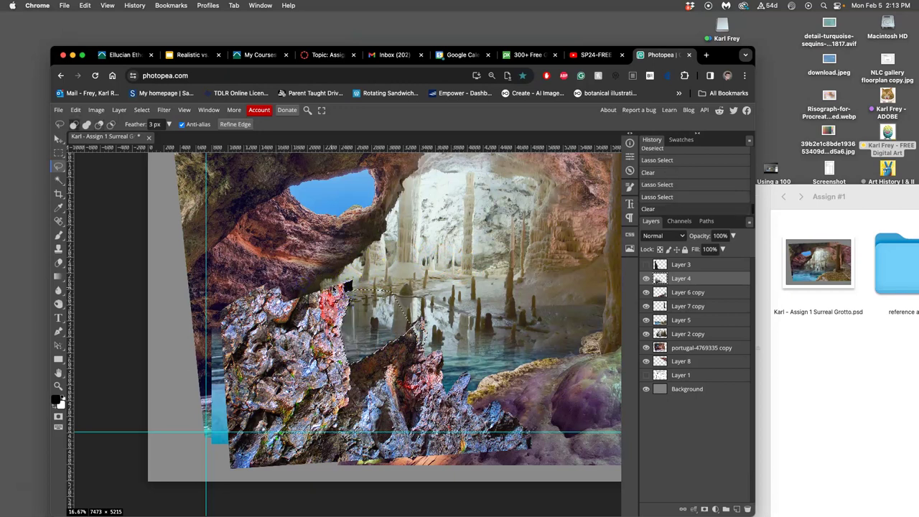
# - Undo the last clear, subtract the red-tinted peak's edge from the selection, clear the dark gap from Layer 4 again, and deselect
pyautogui.click(444, 299)
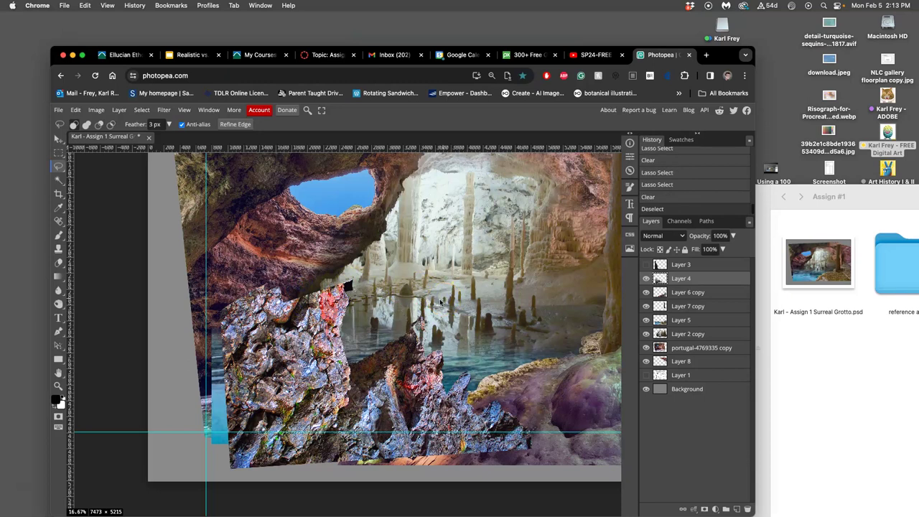
pyautogui.press('super+z')
pyautogui.scroll(3, 440, 299)
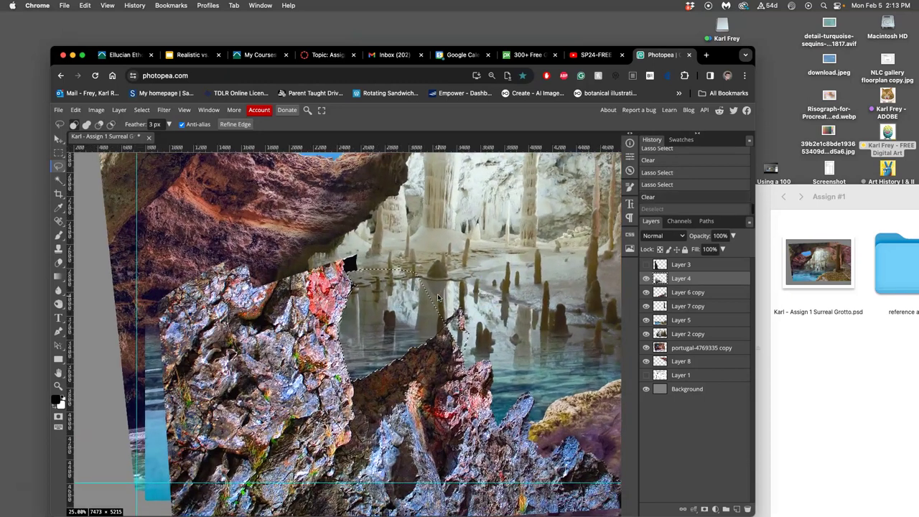
pyautogui.press('super+z')
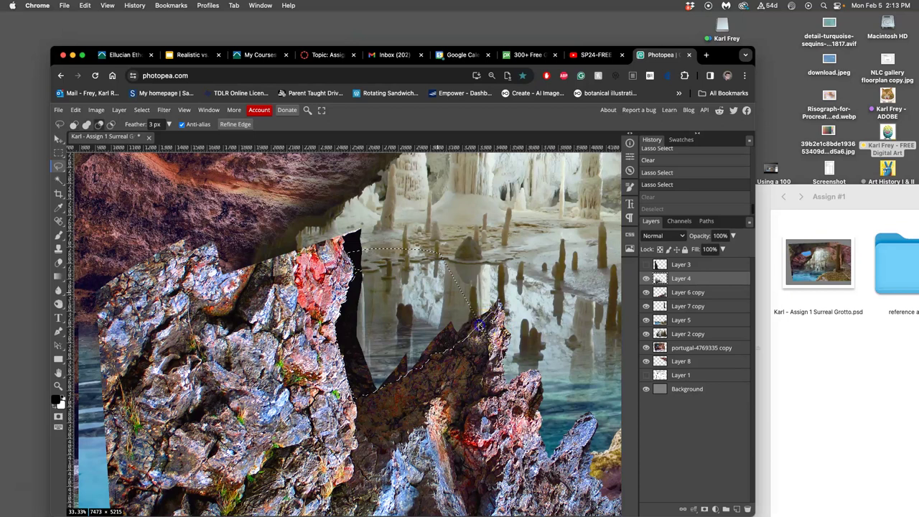
pyautogui.moveTo(479, 325)
pyautogui.mouseDown()
pyautogui.moveTo(487, 300)
pyautogui.moveTo(507, 293)
pyautogui.moveTo(519, 344)
pyautogui.moveTo(482, 351)
pyautogui.mouseUp()
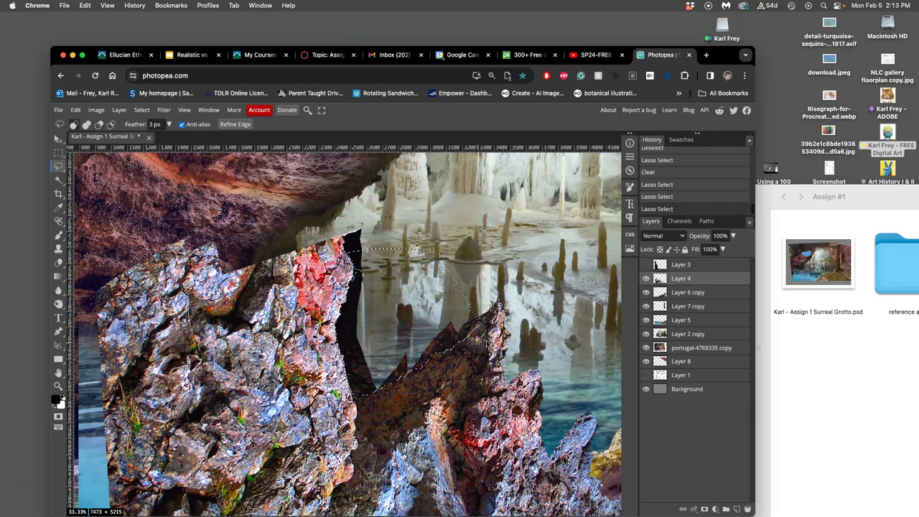
pyautogui.press('Delete')
pyautogui.press('Delete')
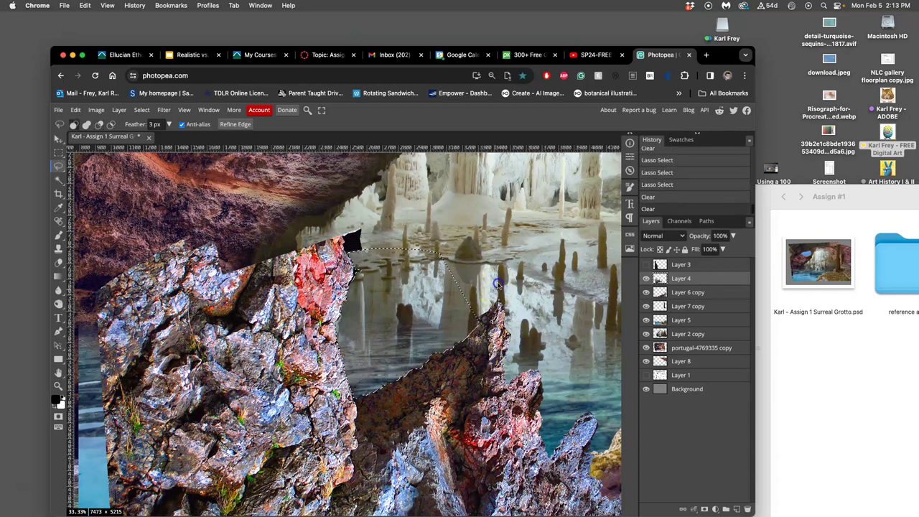
pyautogui.click(498, 281)
# - Lasso the leftover dark corner beside the top of the tall rock face, clear it from Layer 4, and deselect
pyautogui.scroll(2, 486, 327)
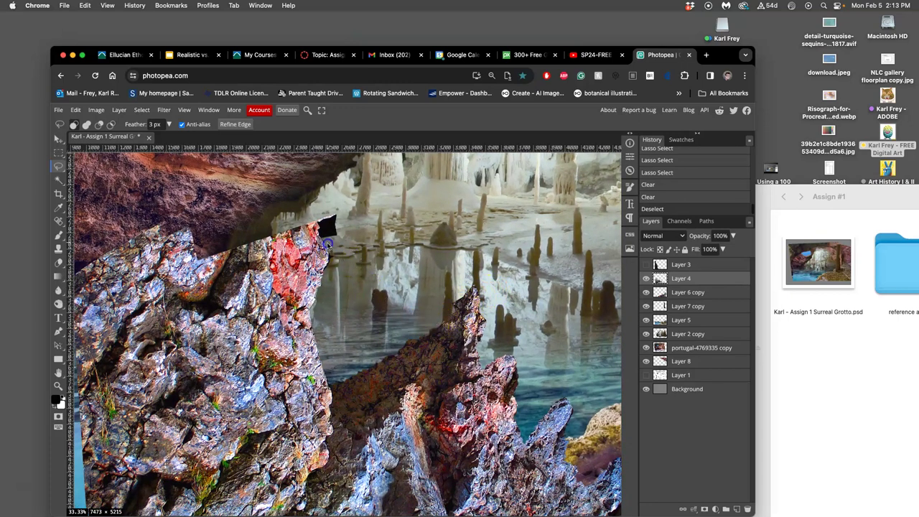
pyautogui.moveTo(315, 224)
pyautogui.mouseDown()
pyautogui.moveTo(313, 207)
pyautogui.moveTo(359, 206)
pyautogui.moveTo(360, 219)
pyautogui.mouseUp()
pyautogui.press('Delete')
pyautogui.click(389, 248)
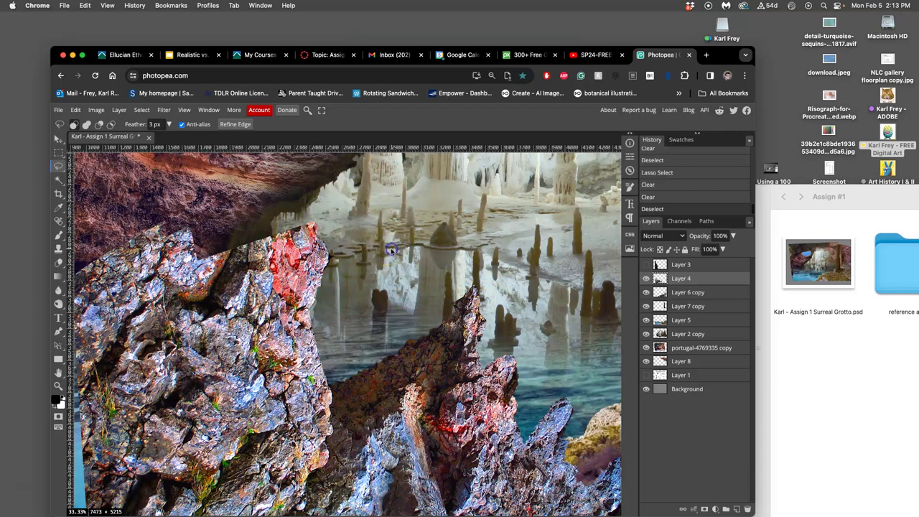
# - Make Layer 3's dark rock visible in front of the jagged rocks
pyautogui.hotkey('ctrl', '-')
pyautogui.press('super+minus')
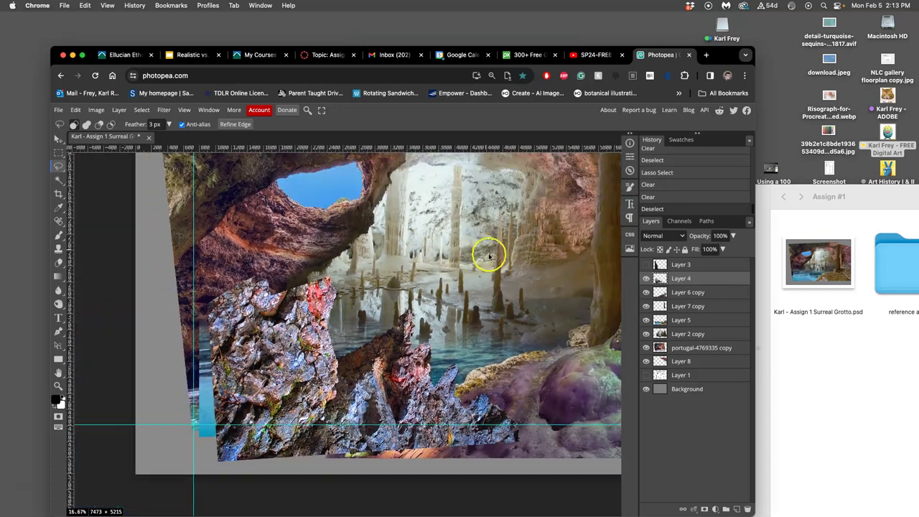
pyautogui.moveTo(480, 296); pyautogui.dragTo(427, 308)
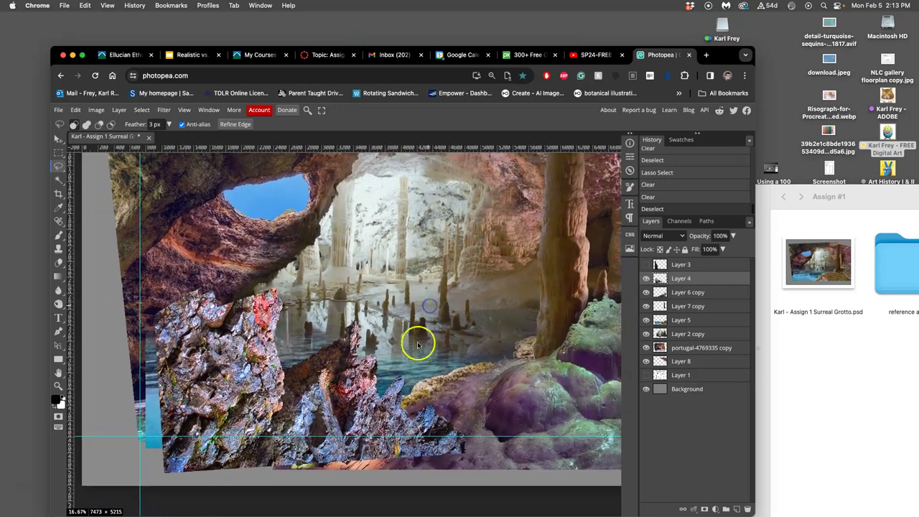
pyautogui.click(646, 265)
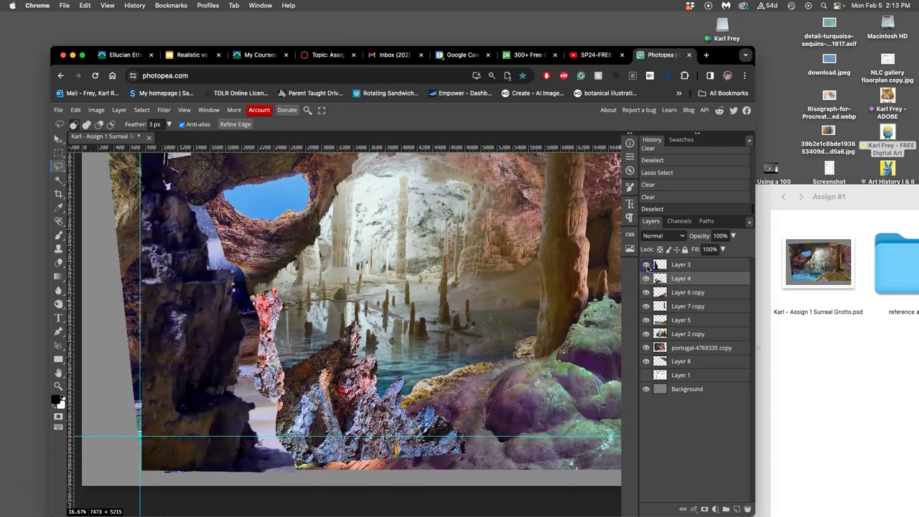
pyautogui.click(646, 265)
pyautogui.click(646, 265)
# - Try to lasso along the dark foreground rock's edge and out over the jagged rocks, clear that area from Layer 4, and undo the clear
pyautogui.press('super+equal')
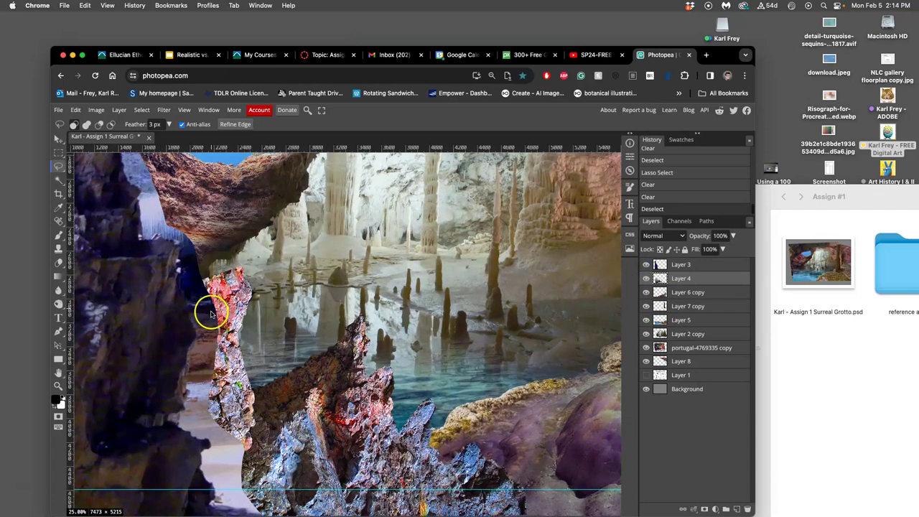
pyautogui.moveTo(204, 325)
pyautogui.mouseDown()
pyautogui.moveTo(344, 224)
pyautogui.moveTo(379, 216)
pyautogui.mouseUp()
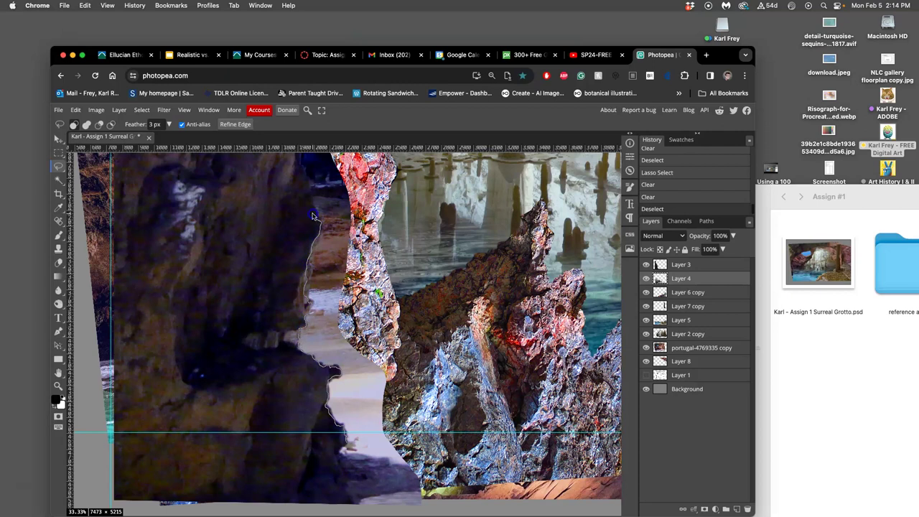
pyautogui.moveTo(316, 174)
pyautogui.mouseDown()
pyautogui.moveTo(408, 196)
pyautogui.moveTo(466, 272)
pyautogui.moveTo(474, 438)
pyautogui.moveTo(456, 456)
pyautogui.moveTo(408, 468)
pyautogui.moveTo(374, 460)
pyautogui.mouseUp()
pyautogui.press('Delete')
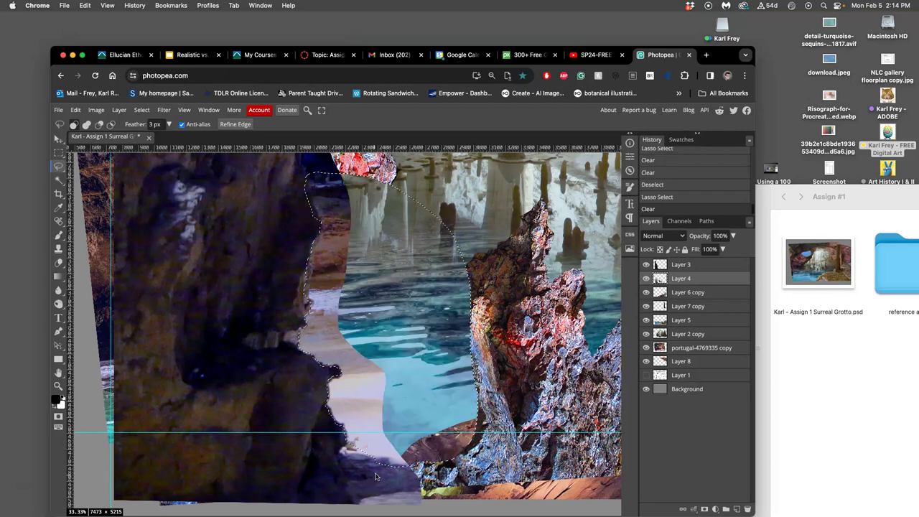
pyautogui.hotkey('ctrl', 'z')
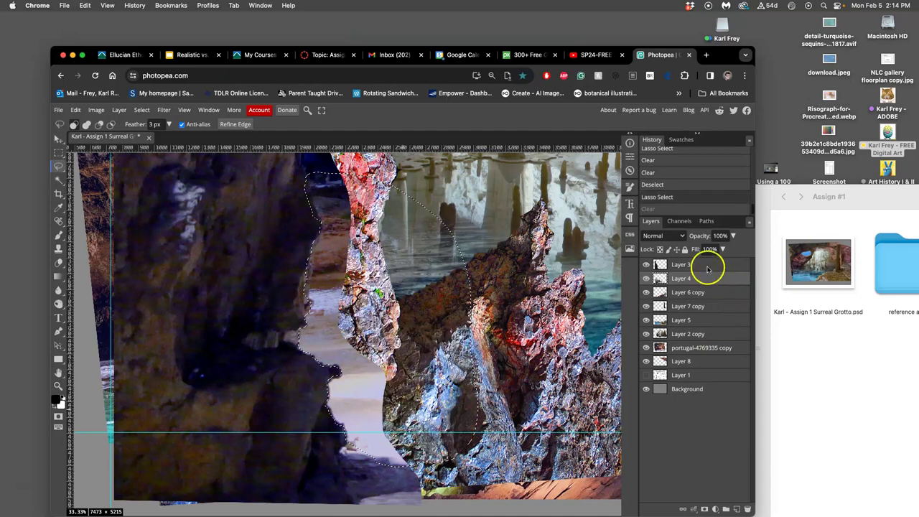
# - Step the history back to before the dark rock's lasso selection, toggle Layer 3's visibility to compare, and leave it shown
pyautogui.click(707, 264)
pyautogui.click(701, 278)
pyautogui.click(672, 186)
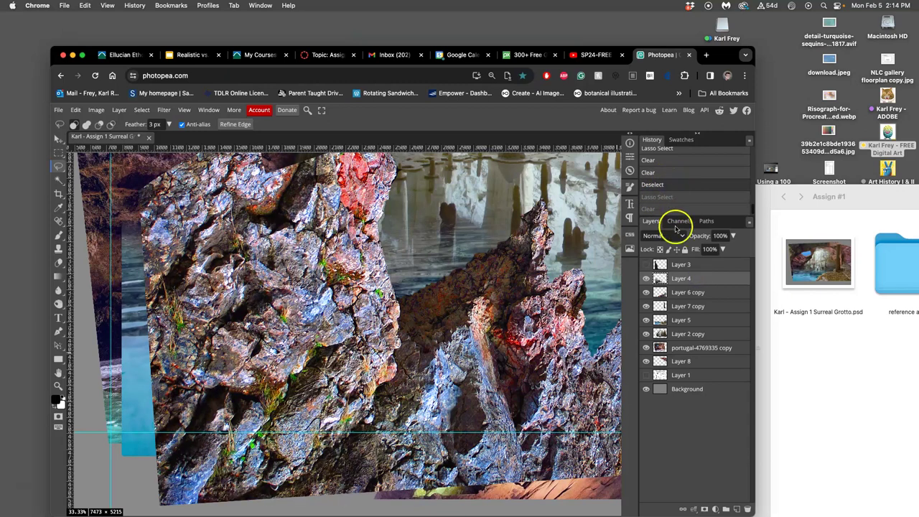
pyautogui.click(646, 264)
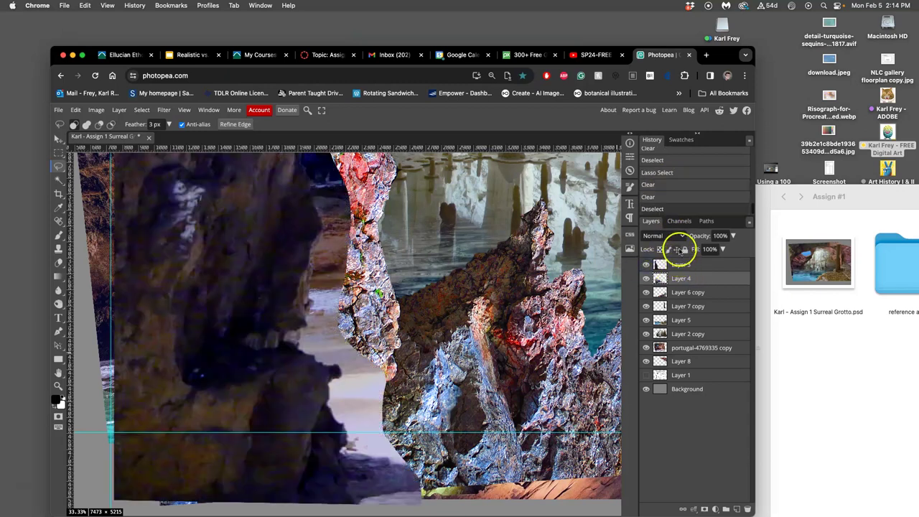
pyautogui.click(675, 208)
pyautogui.click(646, 264)
pyautogui.click(674, 208)
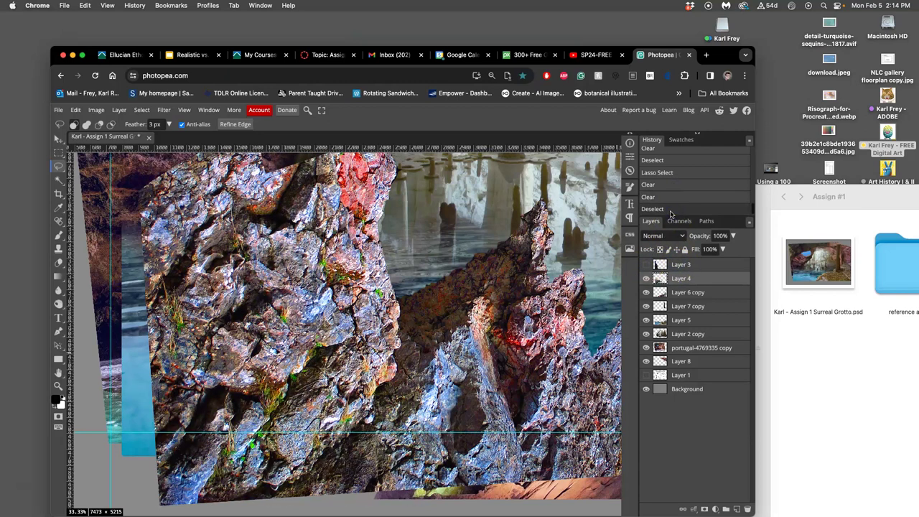
pyautogui.click(645, 264)
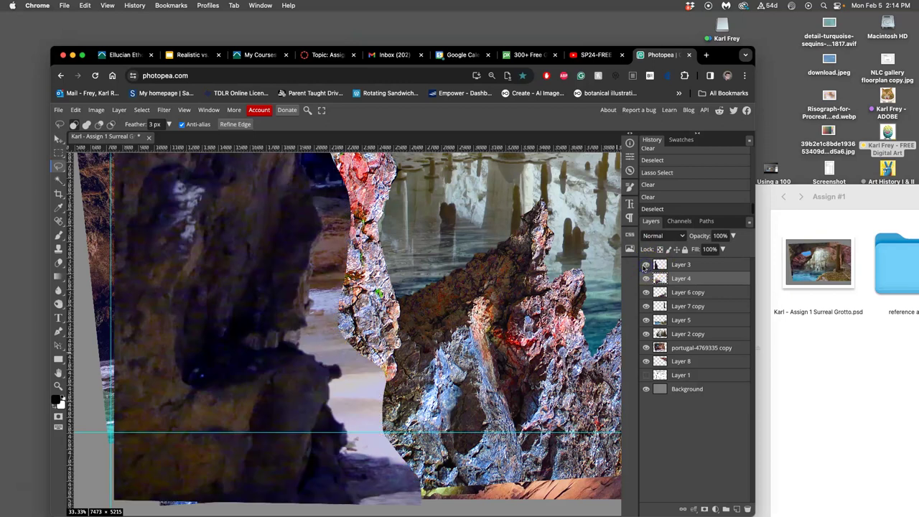
# - Save the surreal grotto document with Layer 3 visible
pyautogui.press('super+s')
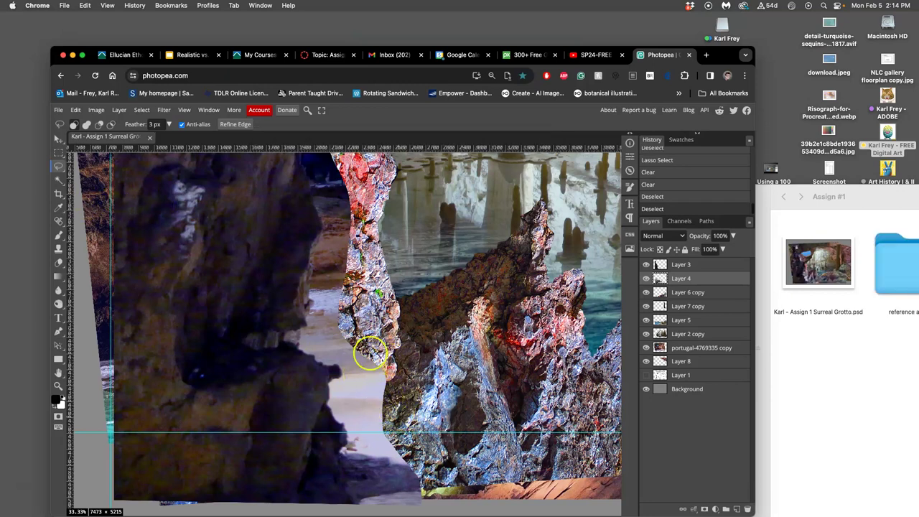
pyautogui.click(418, 373)
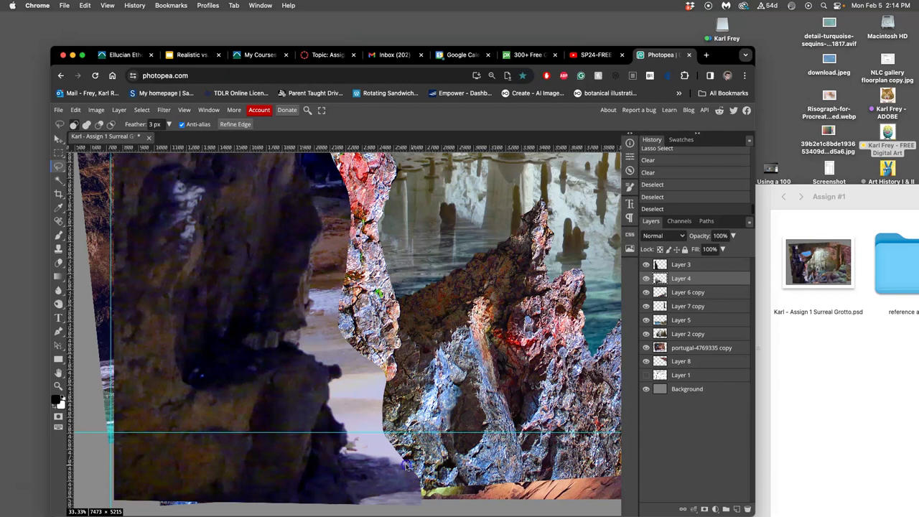